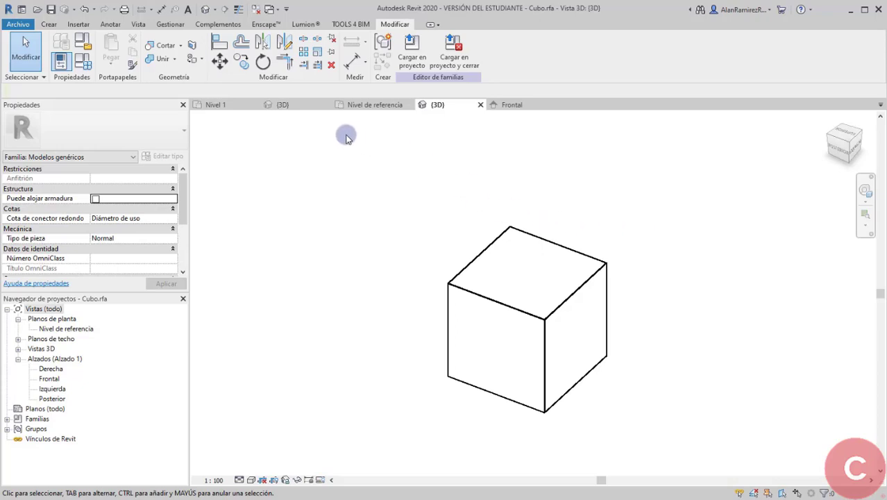
- Switch to the project's 3D view, dismiss the save reminder and examine the type properties of the placed Cubo 1 metro cube
left_click(295, 109)
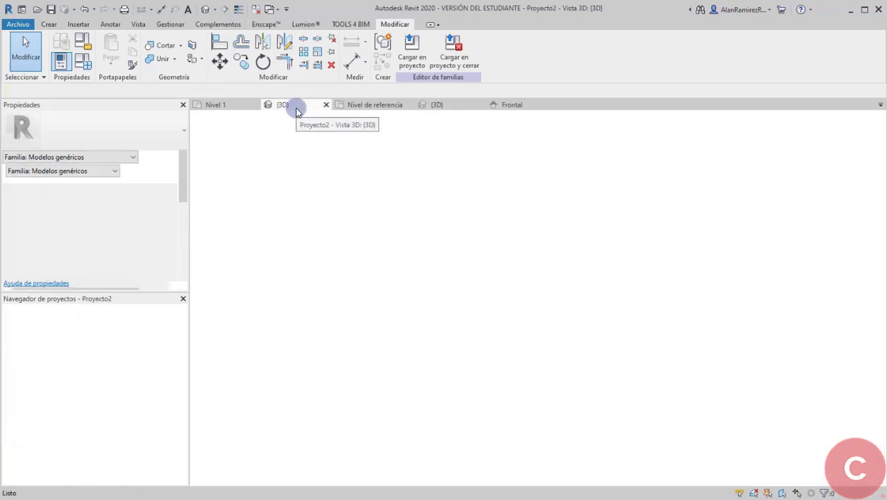
left_click(635, 226)
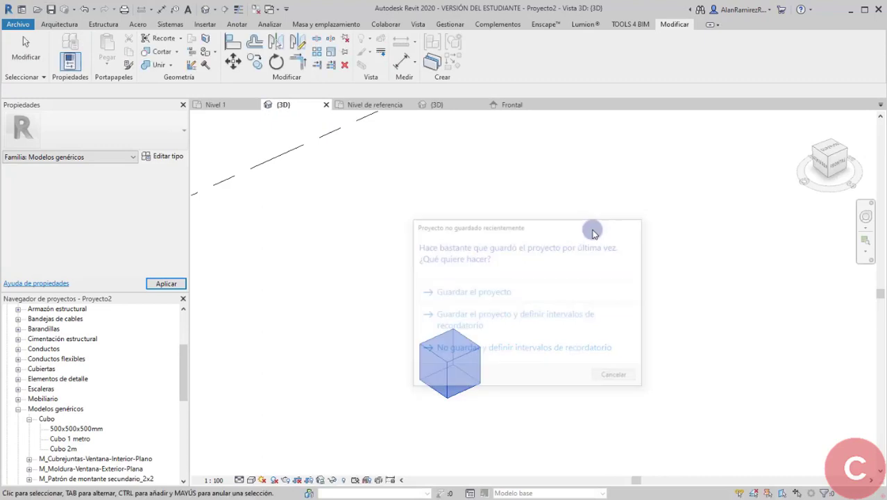
left_click(522, 311)
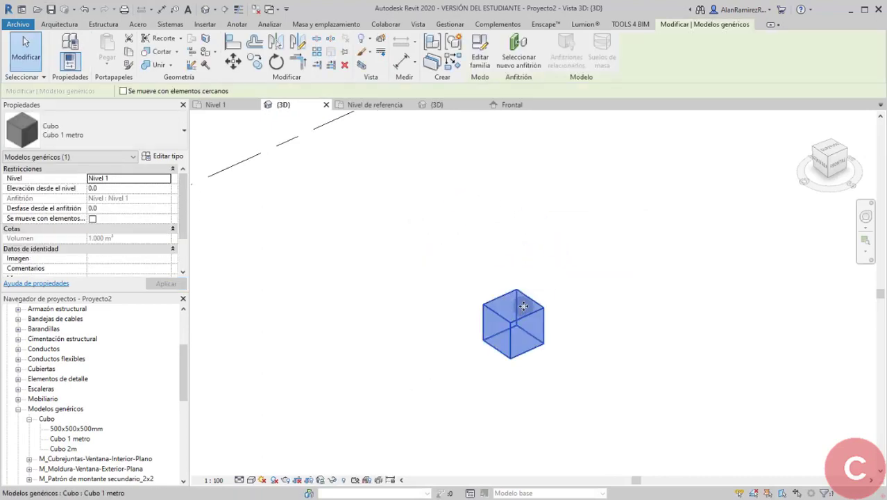
middle_click_drag(452, 297, 492, 332)
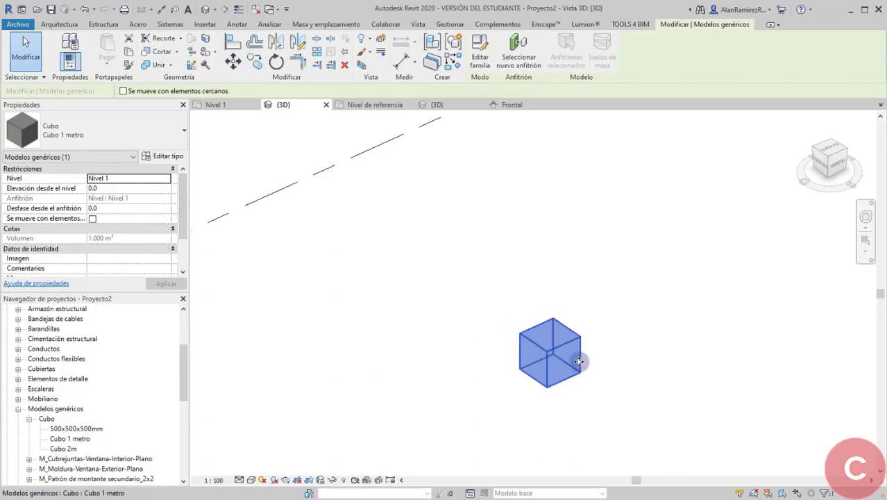
scroll(590, 354, "up", 3)
middle_click_drag(593, 356, 531, 365, "shift")
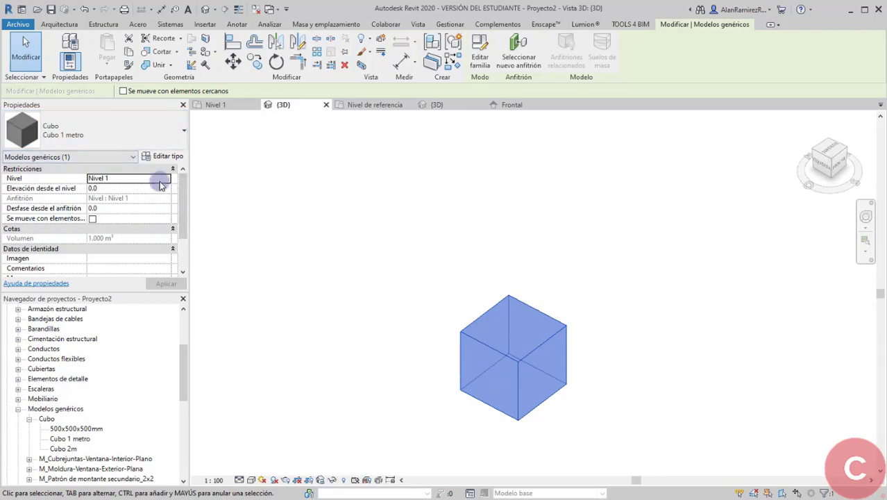
left_click(169, 159)
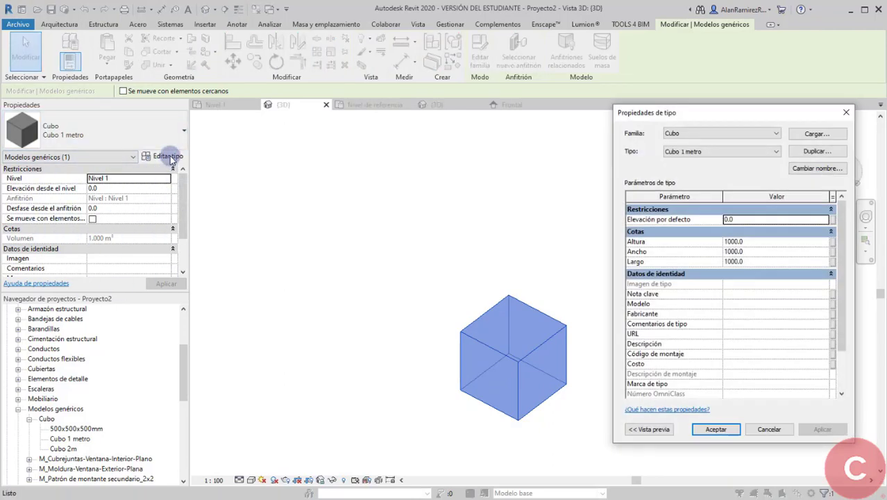
left_click(847, 113)
left_click(520, 288)
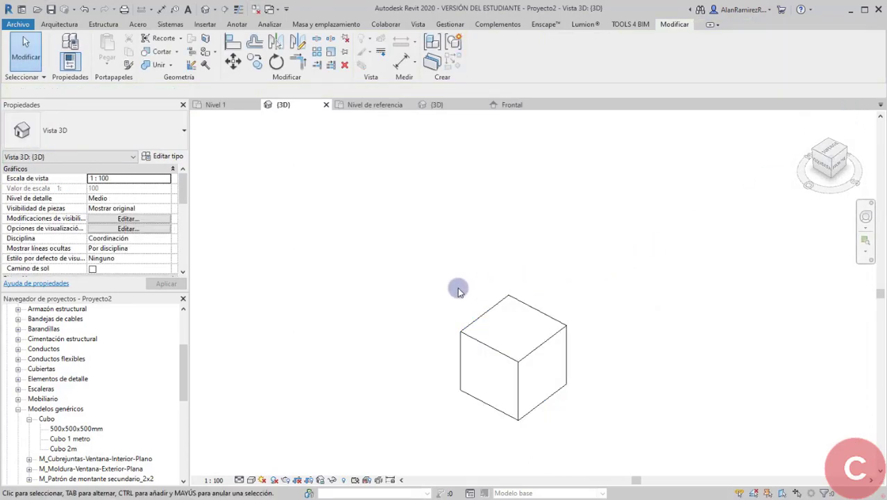
- Examine the type properties of the 3D view, then close them unchanged
scroll(458, 288, "down", 2)
scroll(546, 297, "down", 1)
middle_click_drag(444, 258, 533, 305)
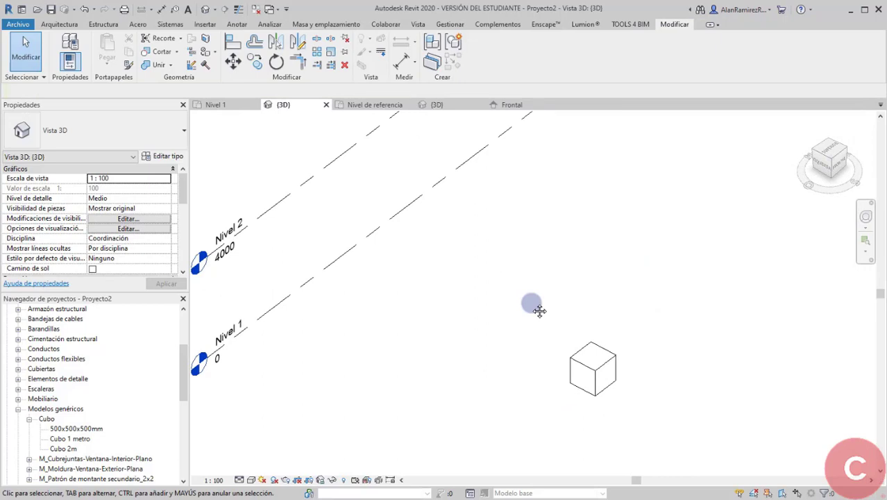
scroll(532, 305, "up", 1)
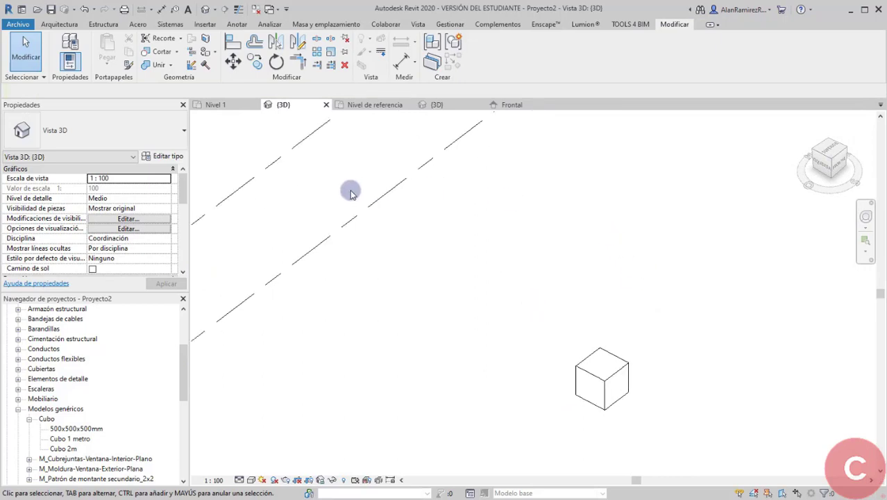
left_click(156, 157)
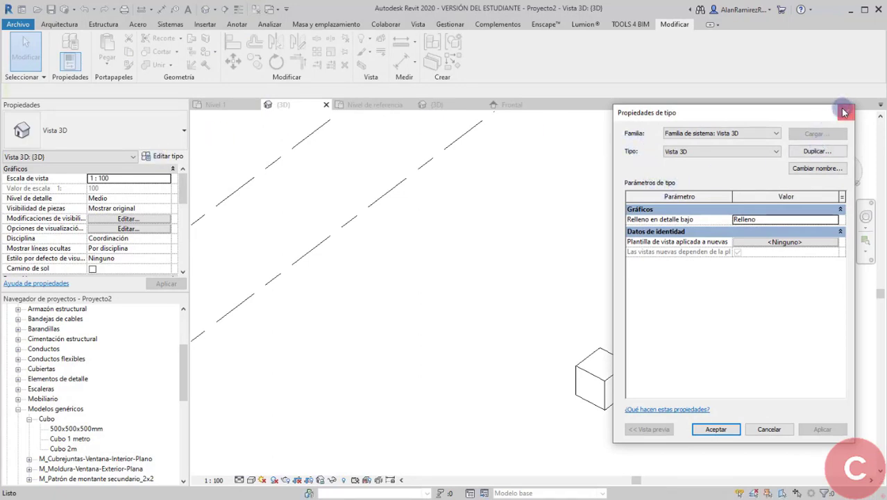
left_click(846, 112)
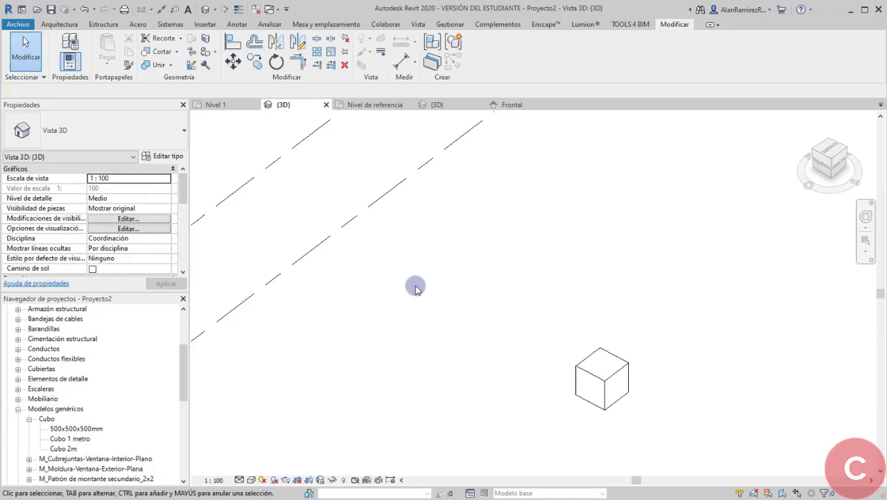
- Draw a Genérico - 200 mm wall about 5600 mm long on Nivel 1, behind the cube and parallel to the level lines
key("w")
key("a")
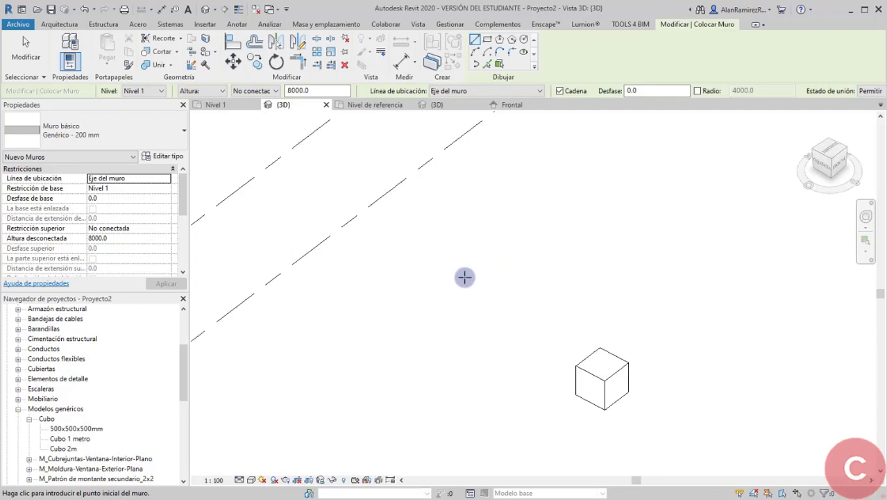
left_click(413, 287)
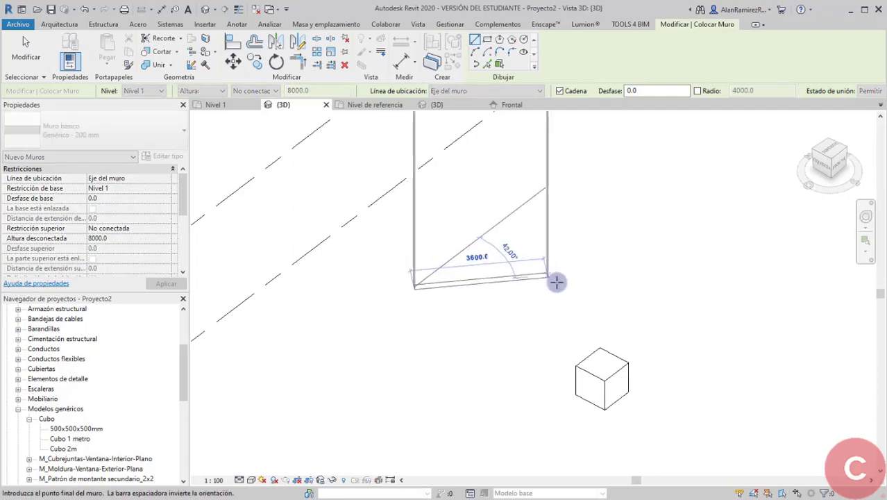
scroll(576, 284, "down", 3)
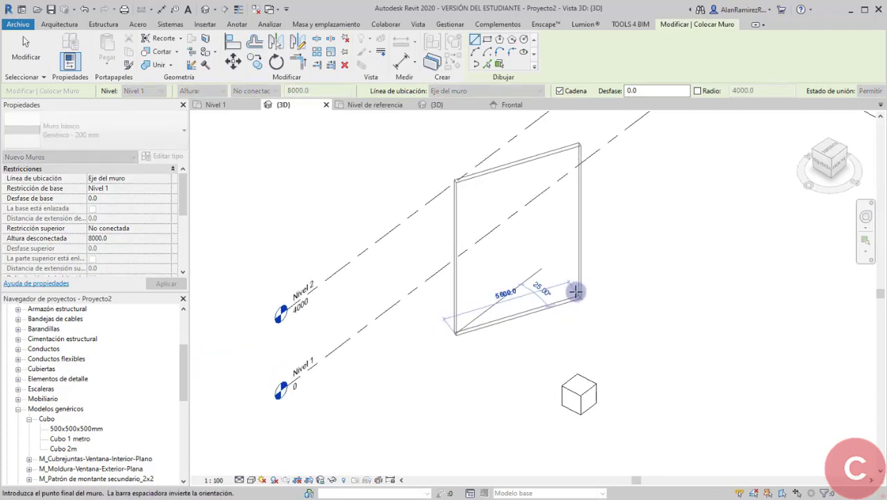
left_click(545, 264)
key("Escape")
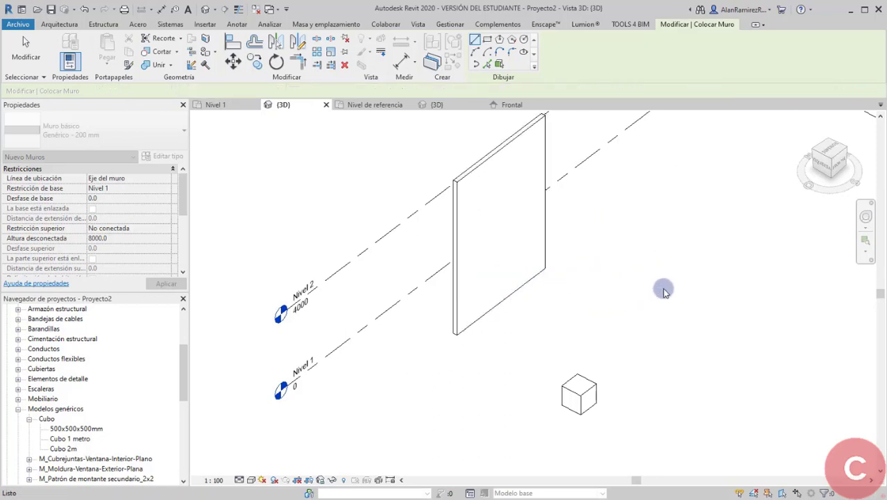
- Draw a second parallel Genérico - 200 mm wall about 5600 mm long, about 5300 mm from the first and beside the cube
middle_click_drag(567, 345, 544, 384)
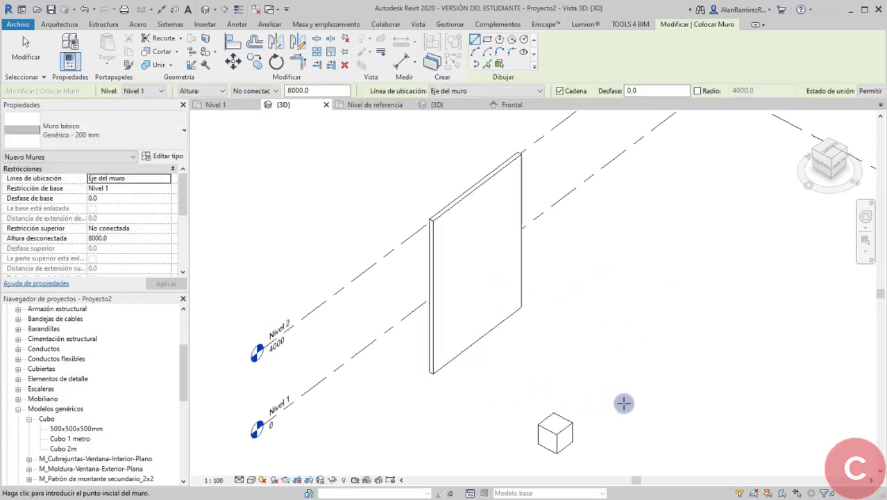
left_click(534, 426)
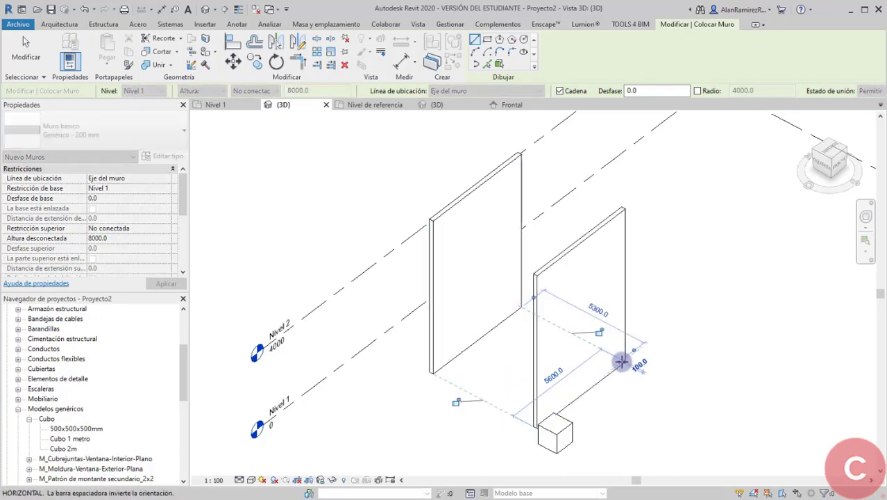
left_click(621, 361)
key("Escape")
key("Escape")
middle_click_drag(585, 448, 604, 445)
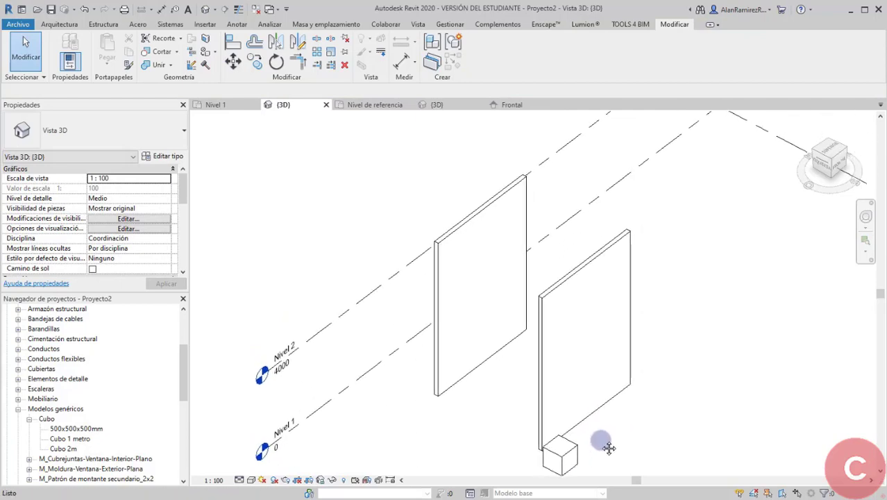
- Examine the instance properties and the type properties of the first wall
left_click(463, 375)
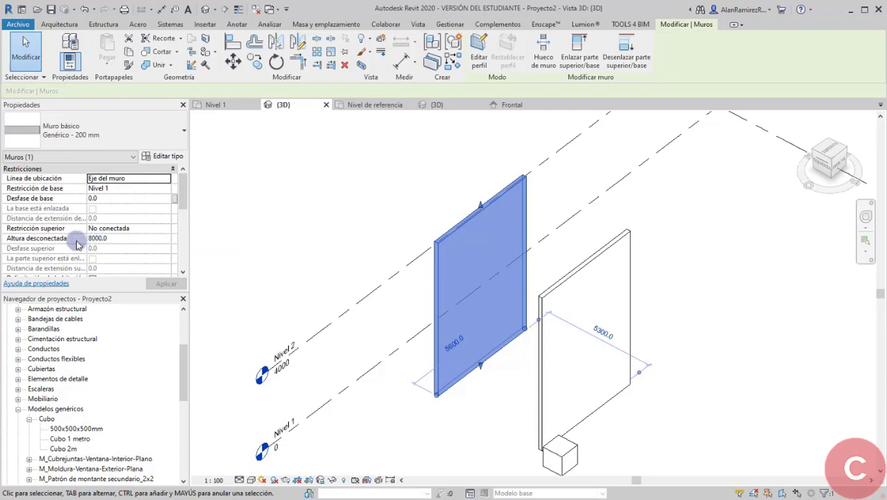
scroll(93, 236, "down", 3)
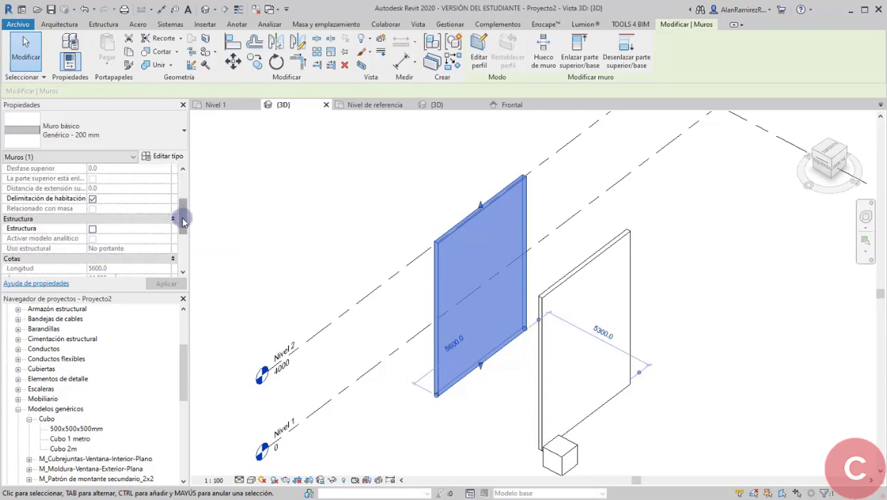
left_click_drag(184, 220, 178, 200)
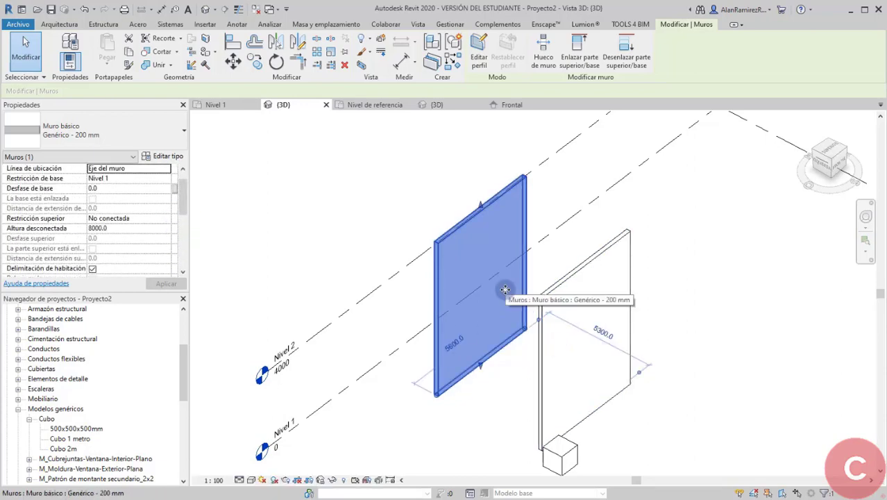
left_click(170, 155)
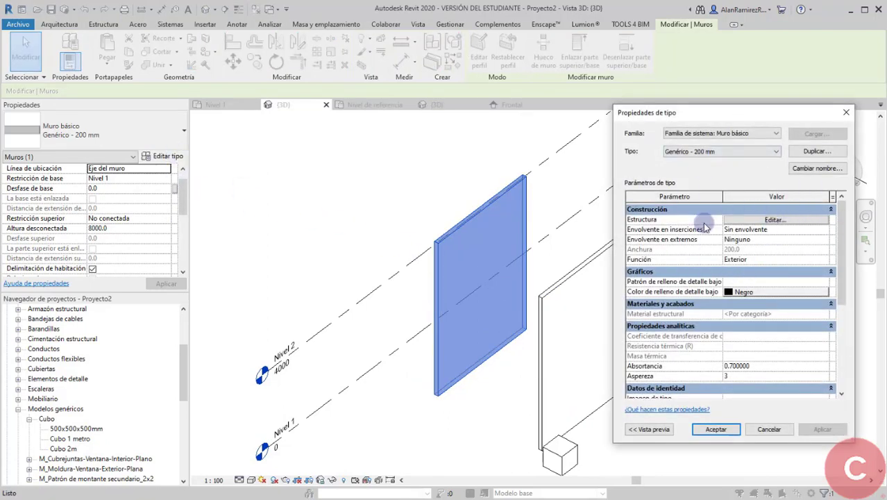
left_click(846, 113)
left_click(699, 301)
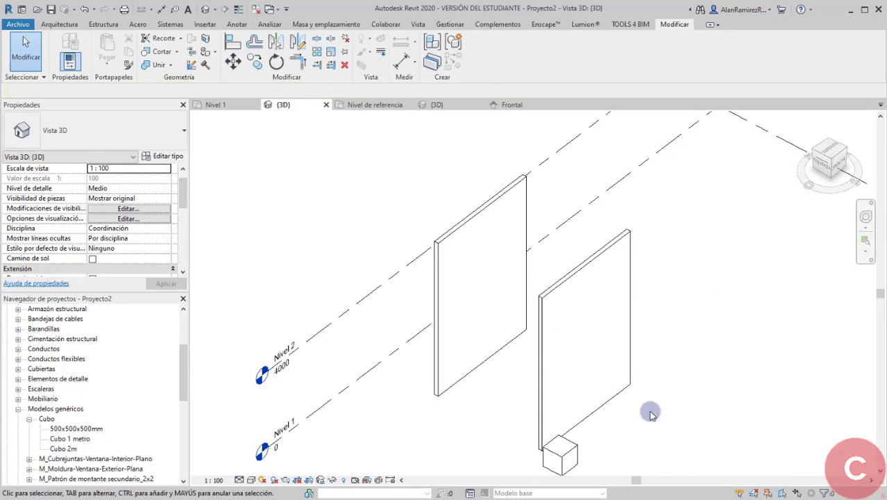
- Move the cube away from the second wall so that it stands clear of it
middle_click_drag(647, 386, 639, 338)
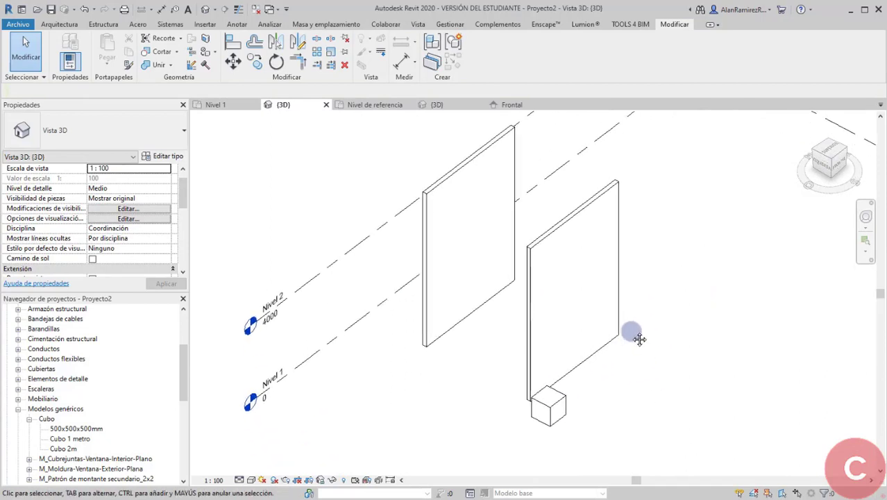
left_click(560, 413)
left_click_drag(573, 424, 651, 419)
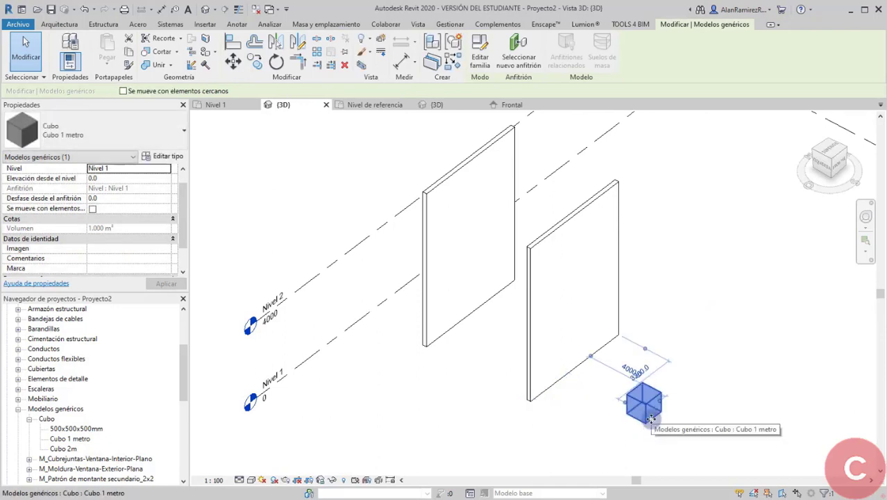
left_click(681, 354)
middle_click_drag(686, 302, 672, 336)
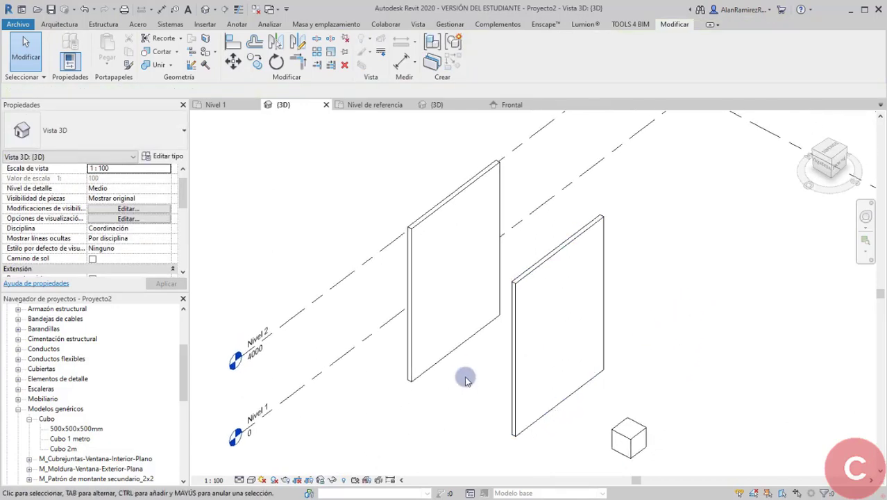
- Try to set the first wall's unconnected height (Altura desconectada) to 5.0
left_click(442, 336)
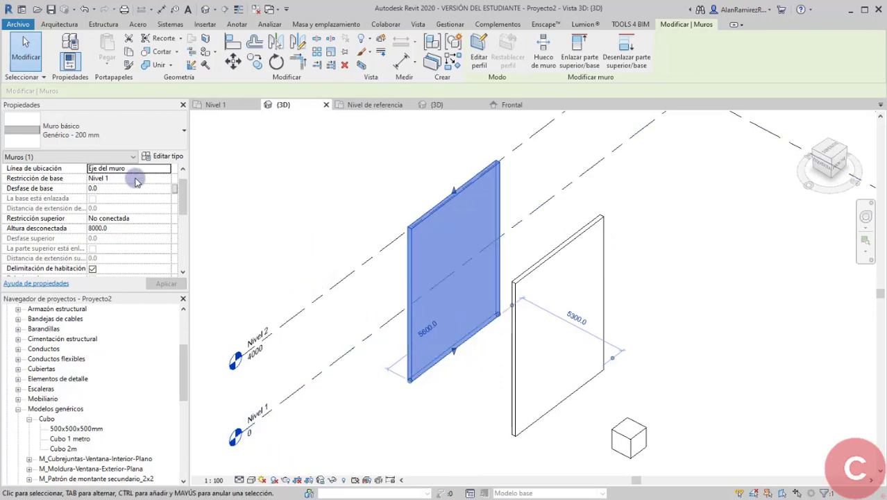
left_click(146, 228)
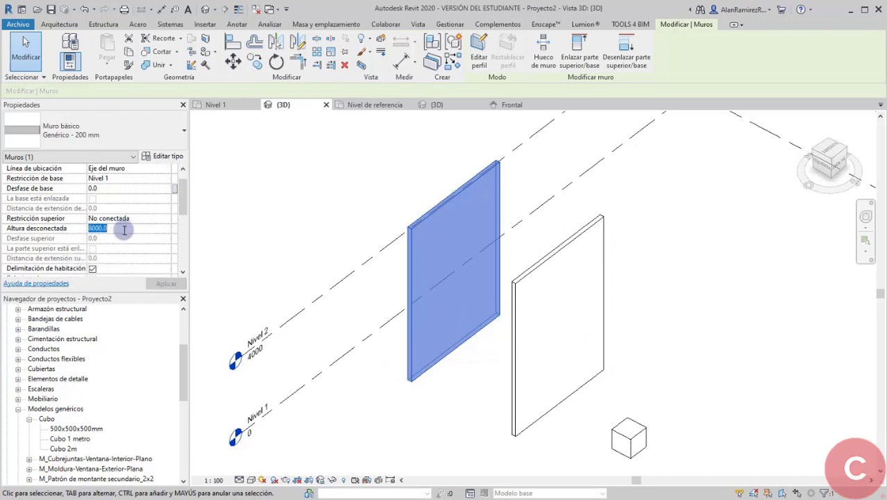
type("5.0")
key("Return")
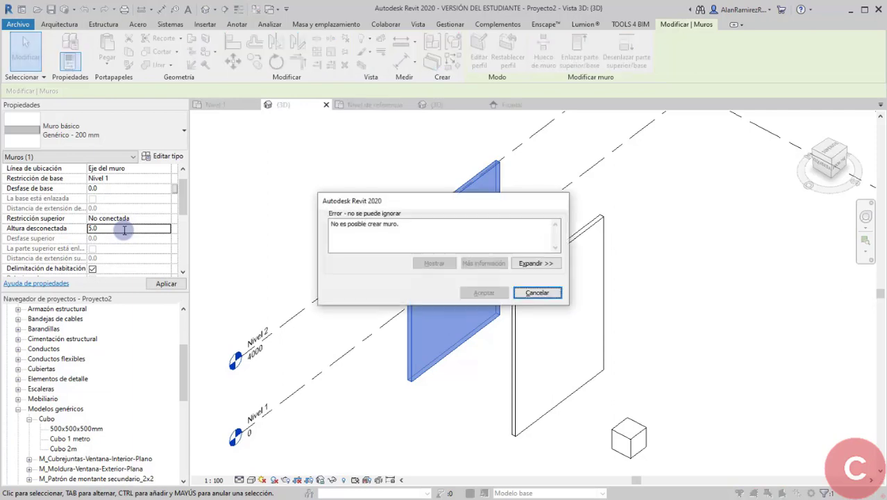
left_click(537, 292)
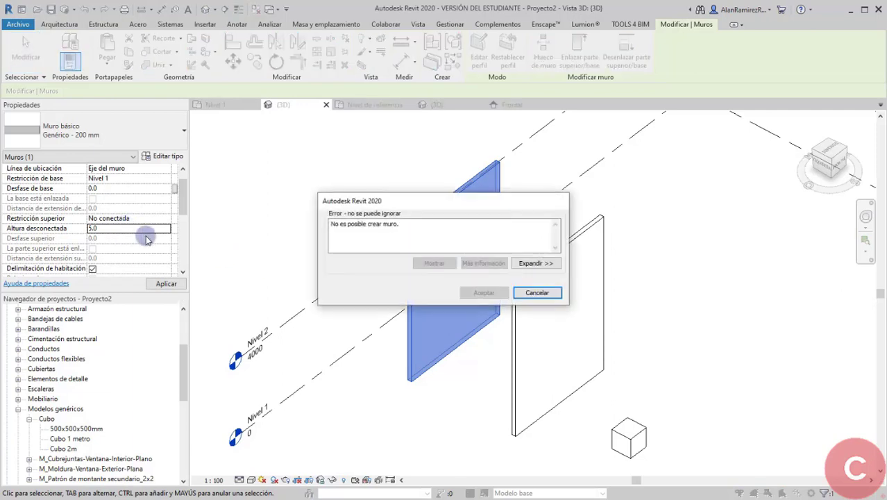
left_click(537, 292)
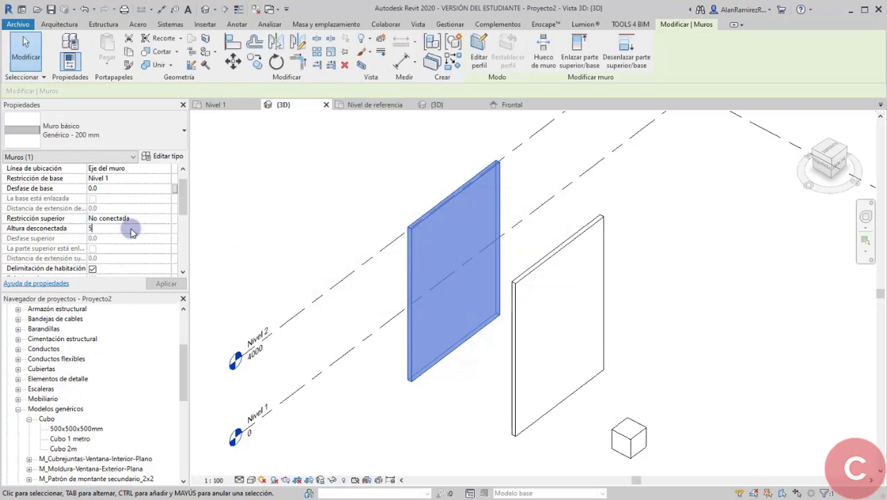
- Set the first wall's unconnected height (Altura desconectada) to 5000 mm
type(".0")
key("Return")
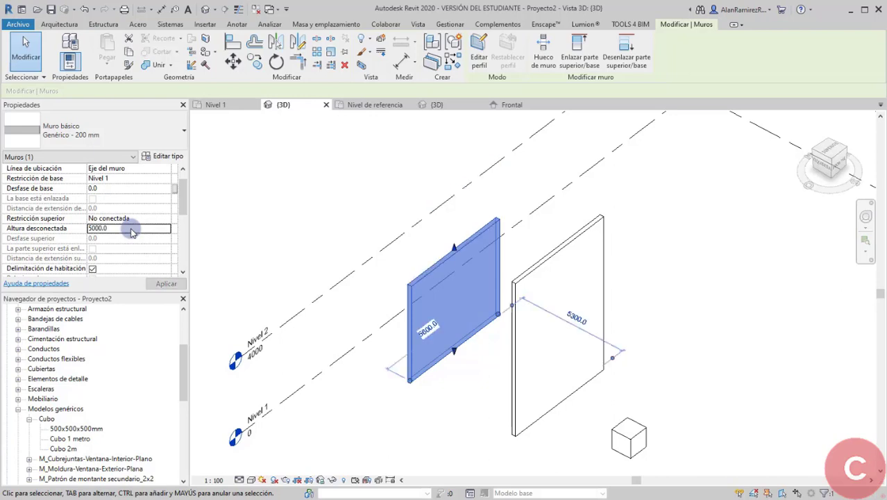
- Compare the unconnected height of the second wall with that of the first wall in their instance properties
left_click(559, 253)
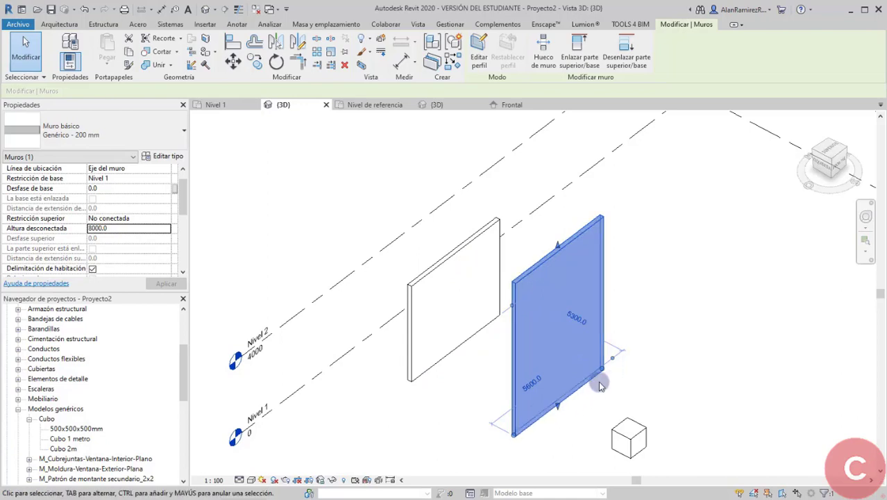
double_click(115, 228)
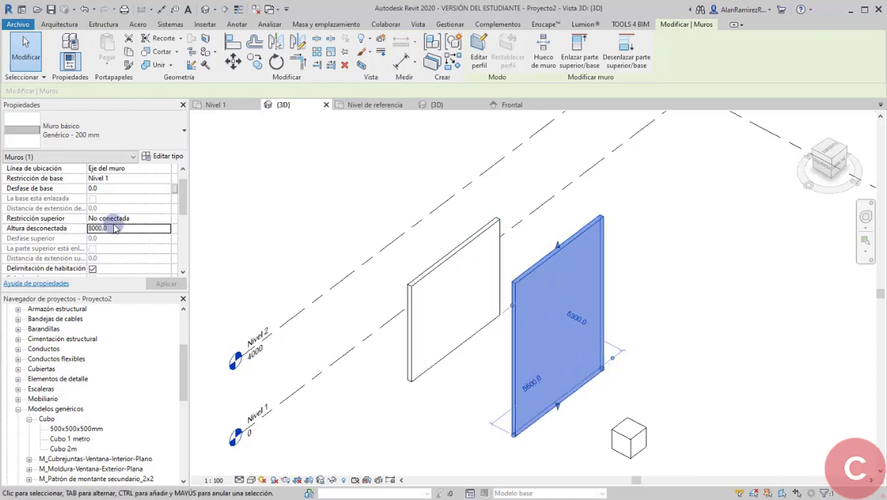
left_click(451, 311)
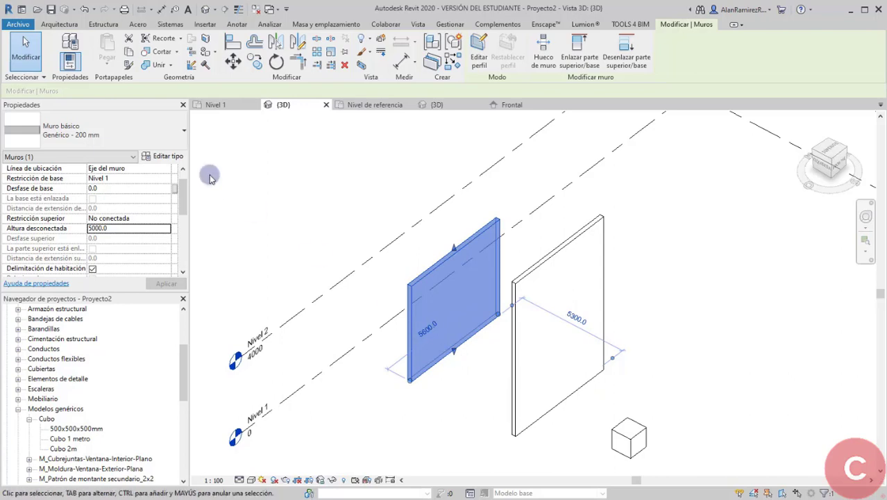
- Set the structure layer thickness (Grosor) of the Genérico - 200 mm wall type to 300 mm
left_click(165, 157)
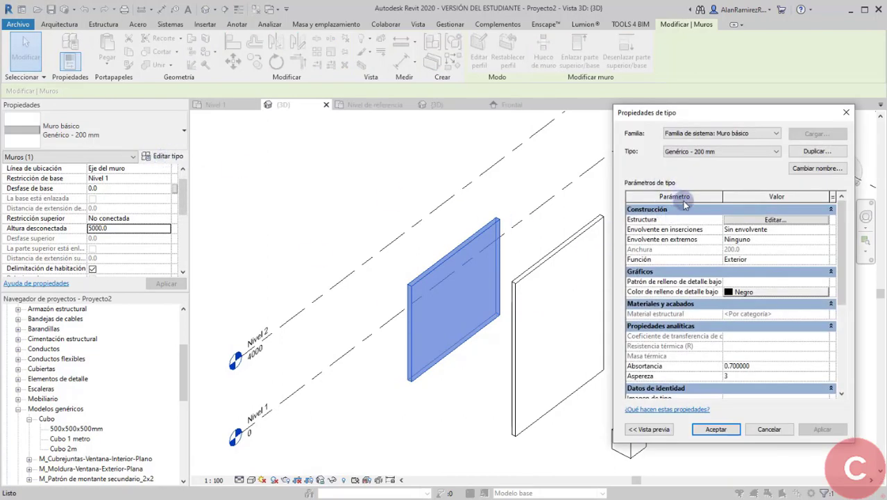
left_click(765, 223)
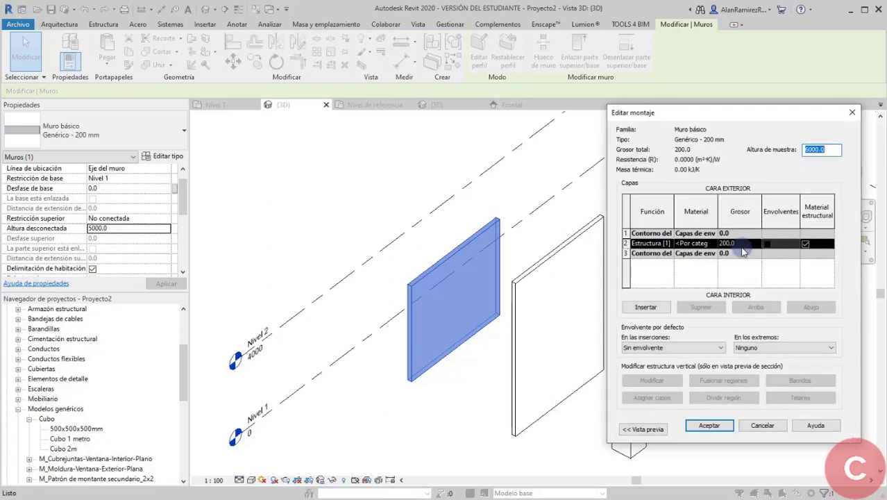
left_click(749, 244)
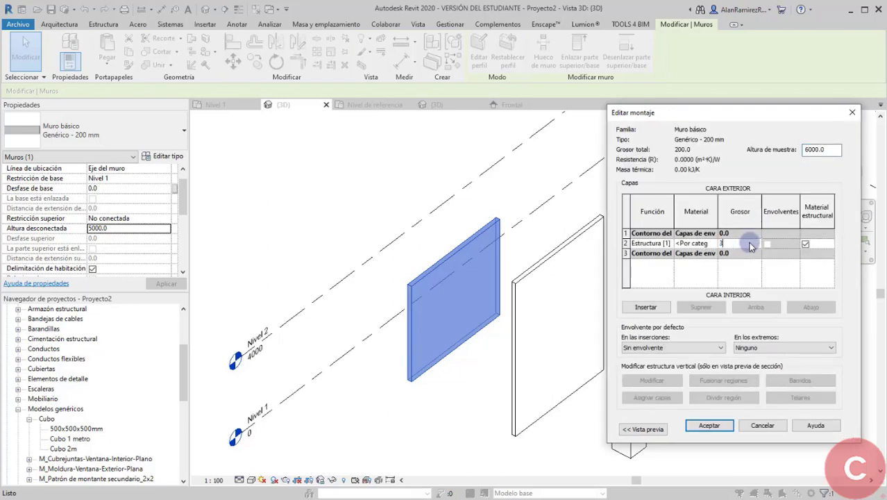
left_click(708, 425)
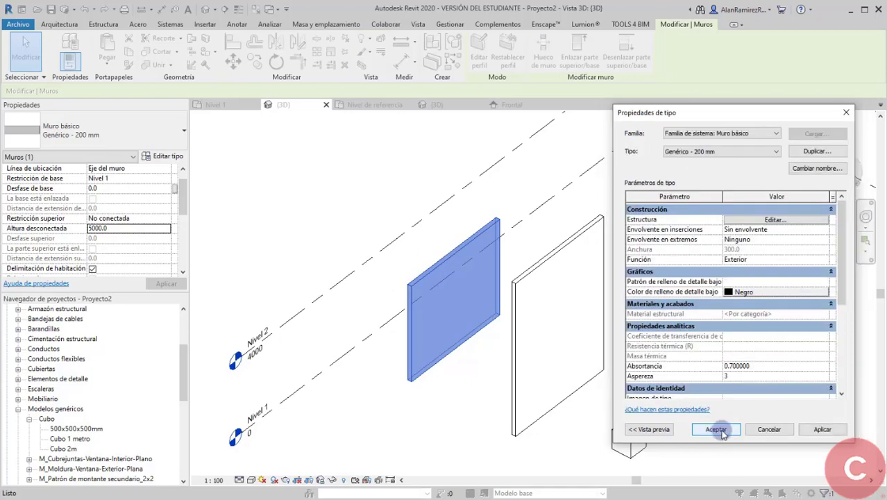
left_click(716, 430)
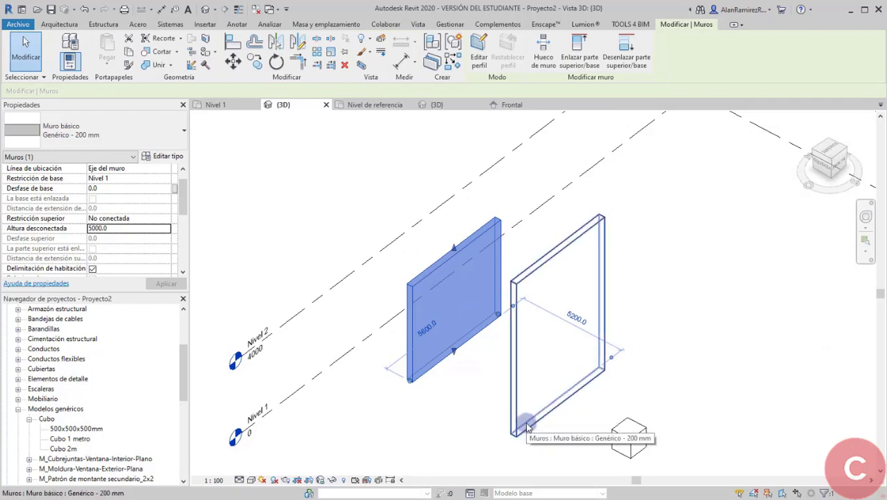
left_click(491, 403)
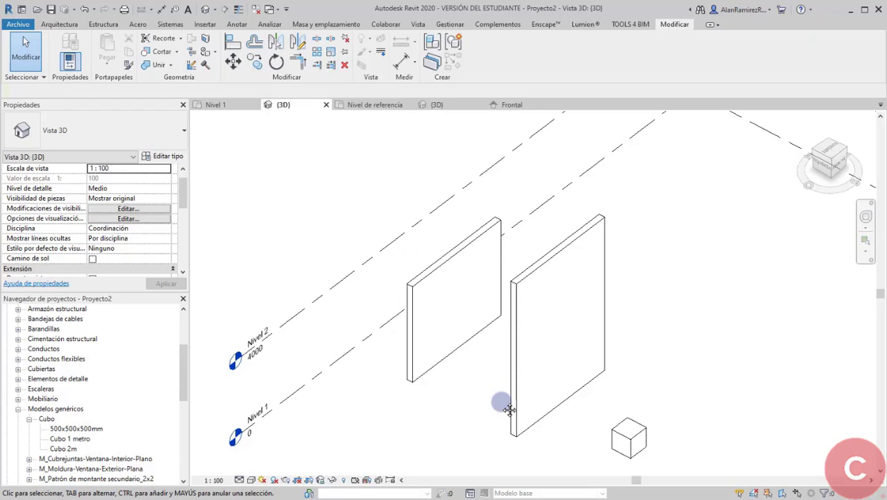
left_click(459, 295)
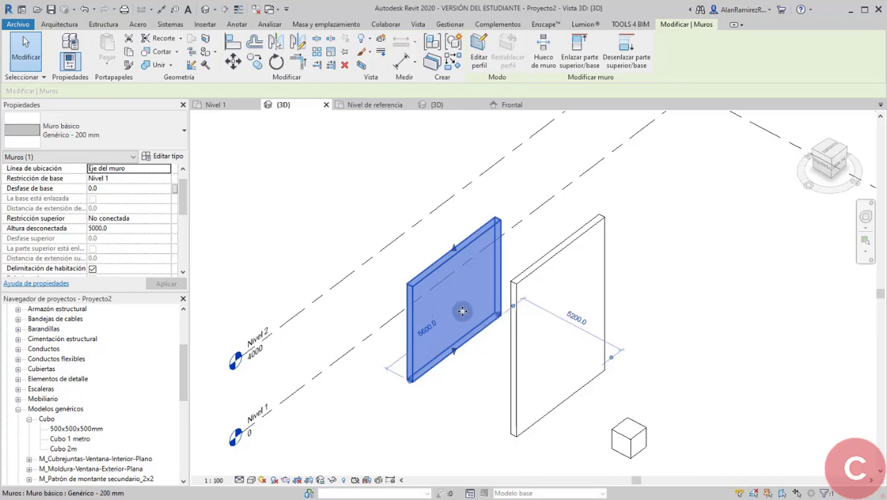
left_click(463, 388)
- Examine the cube's instance properties and the height, width and length parameters of its type Cubo 1 metro
middle_click_drag(608, 407, 567, 328)
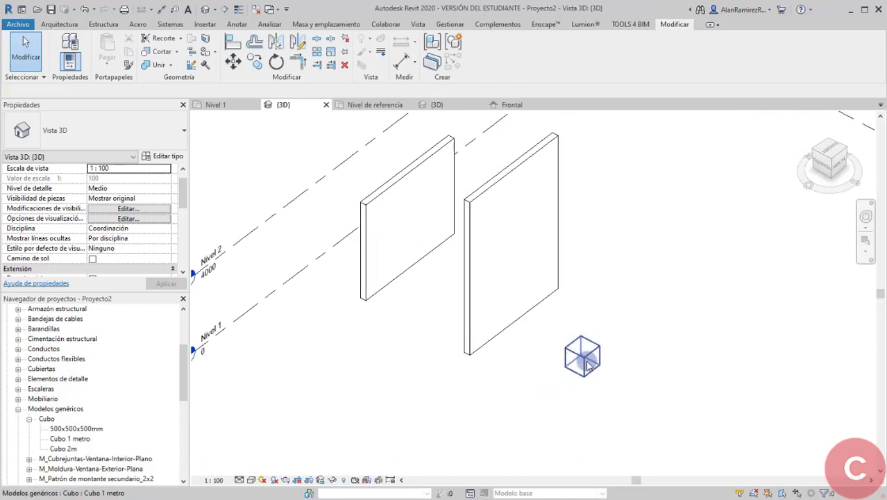
left_click(587, 355)
middle_click_drag(669, 357, 622, 393)
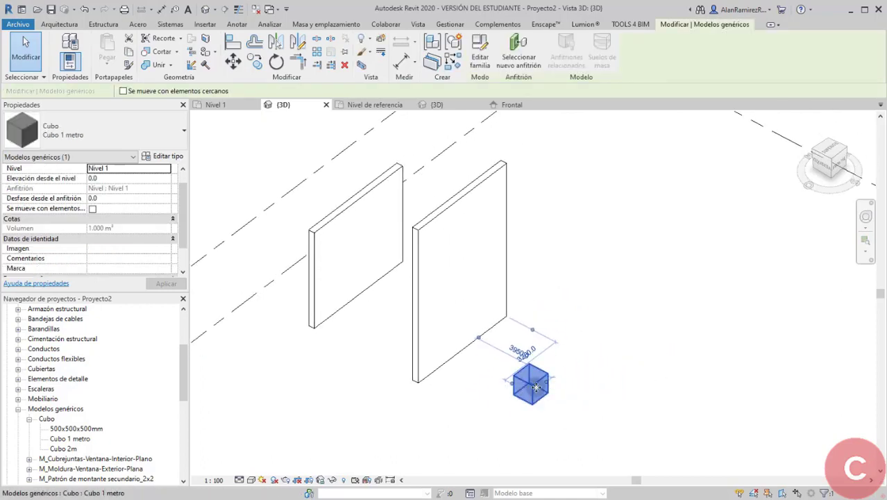
middle_click_drag(559, 403, 576, 408)
scroll(536, 410, "up", 1)
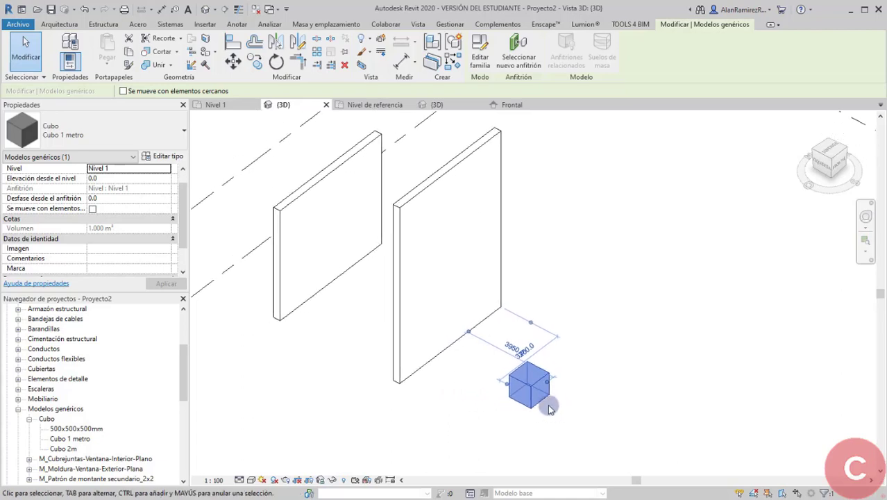
middle_click_drag(536, 397, 538, 391)
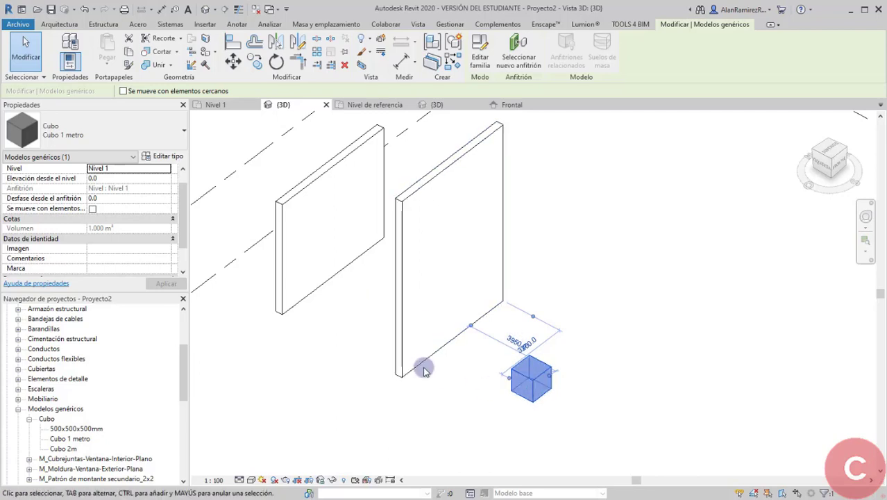
scroll(182, 224, "up", 1)
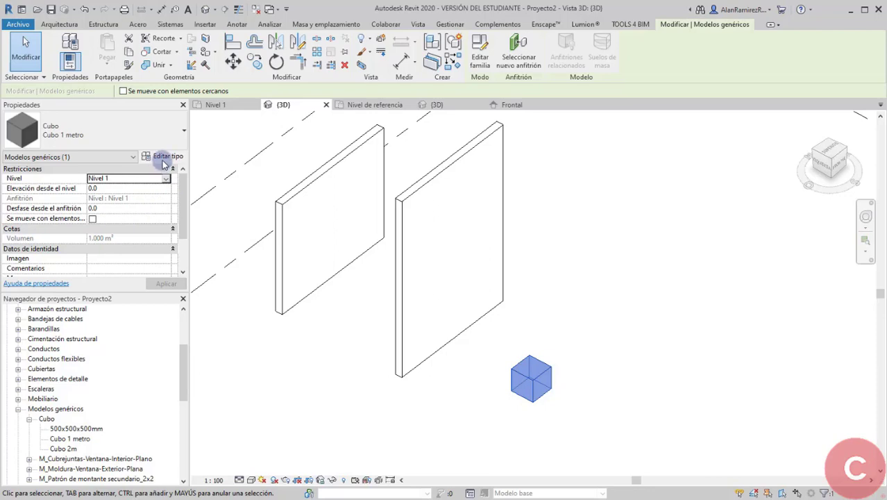
left_click(165, 159)
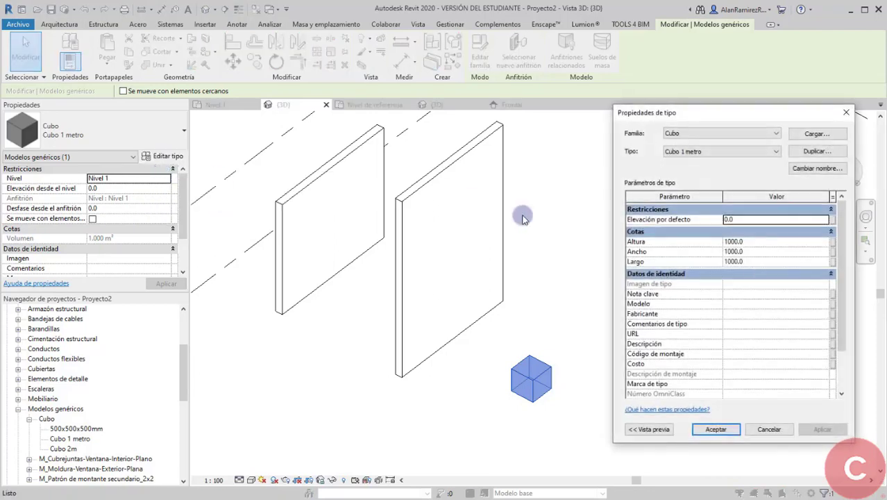
left_click(767, 429)
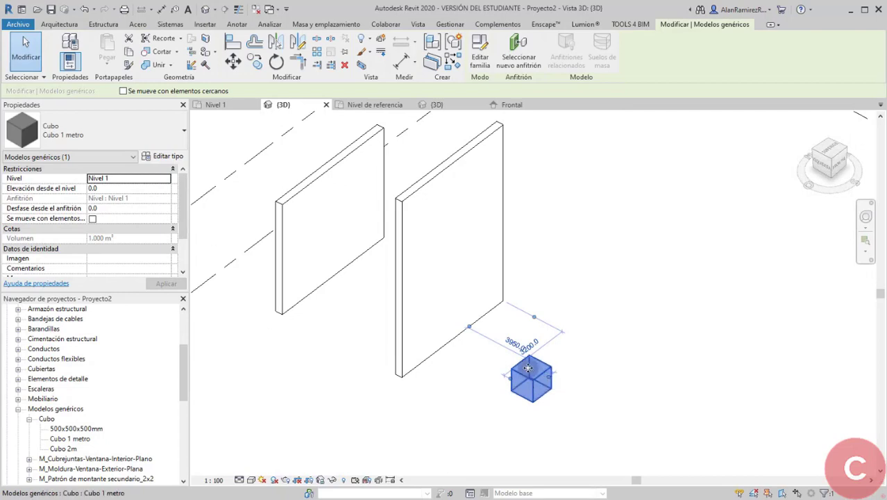
- Open the cube family for editing without saving the project and show its Frontal elevation
left_click(479, 54)
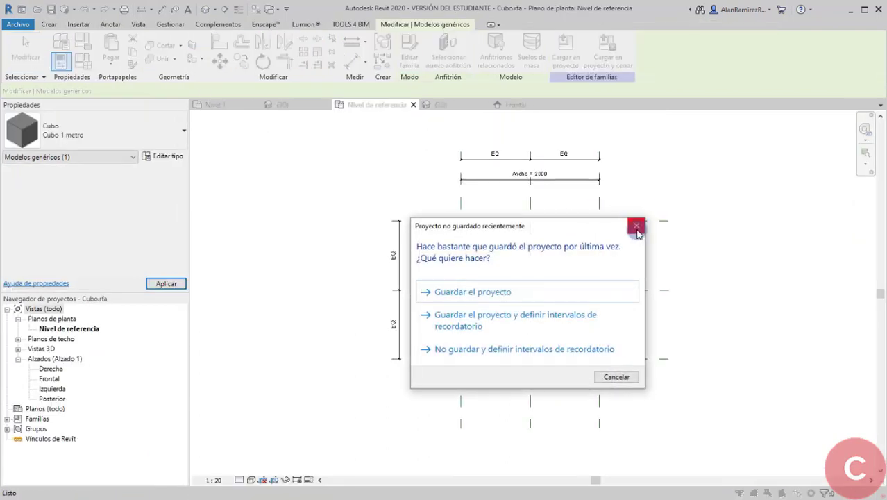
left_click(636, 228)
left_click(444, 108)
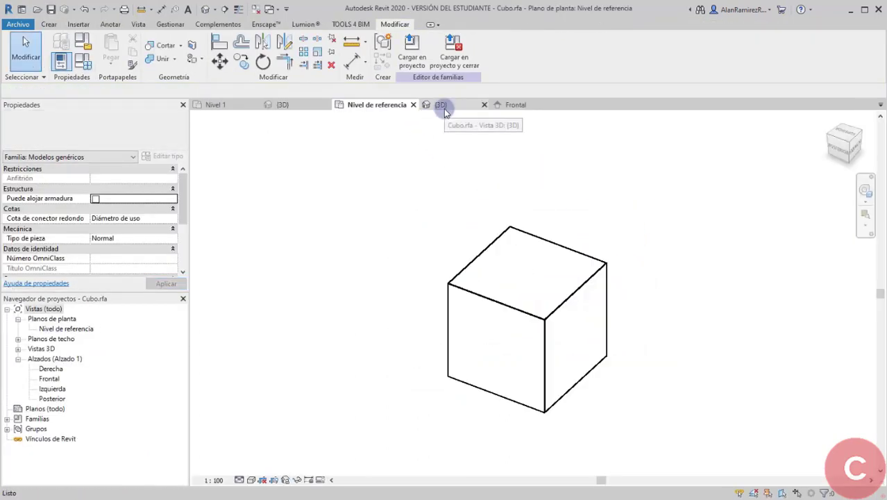
left_click(516, 104)
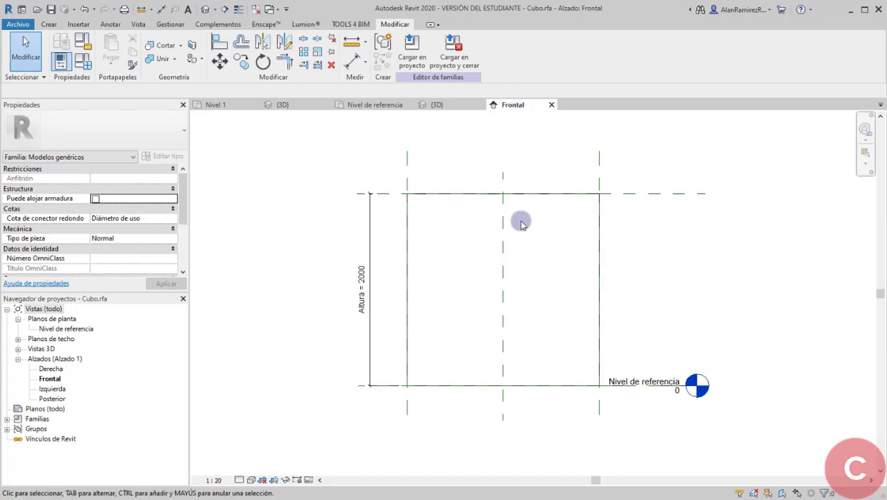
scroll(596, 239, "down", 1)
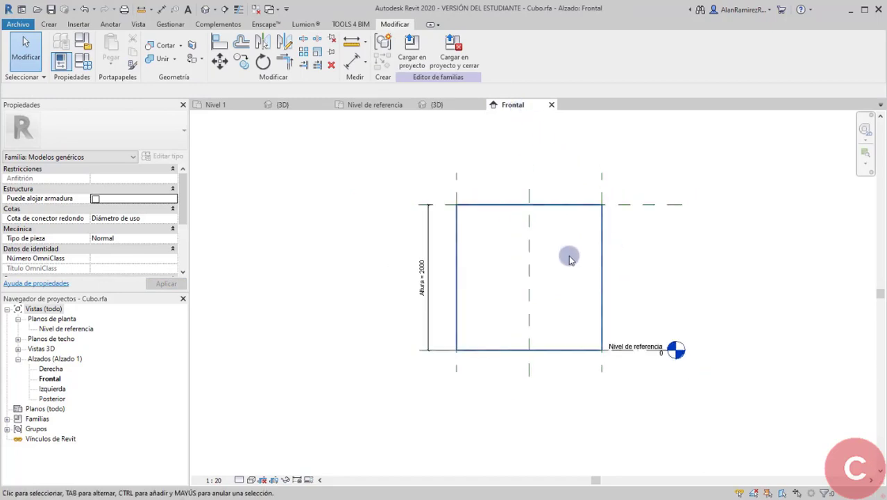
- Make the Altura dimension's parameter an instance parameter (Parámetro de ejemplar)
left_click(428, 250)
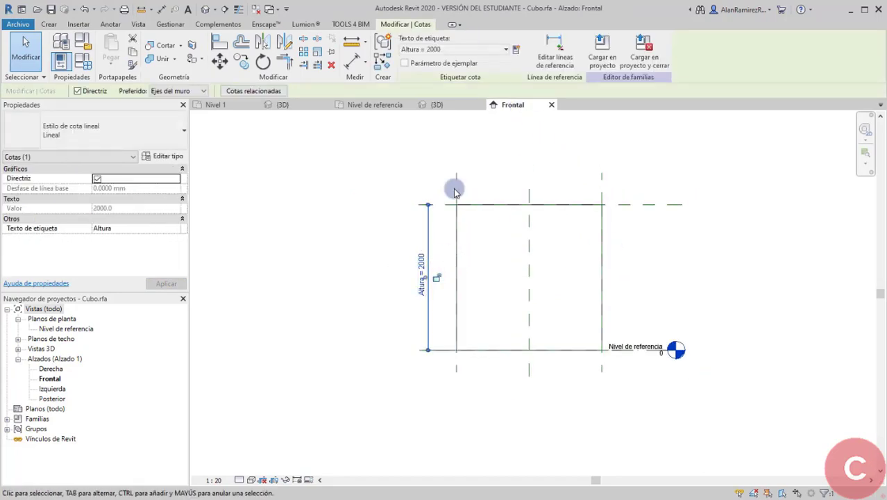
left_click(517, 52)
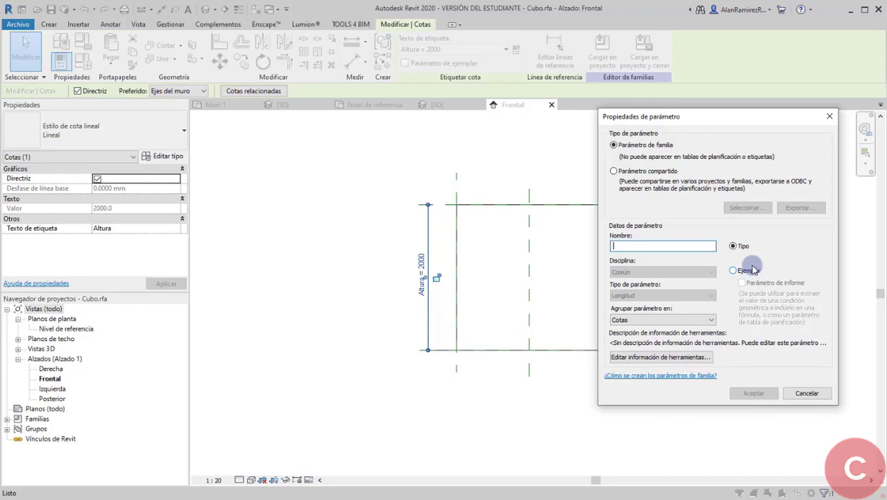
left_click(830, 116)
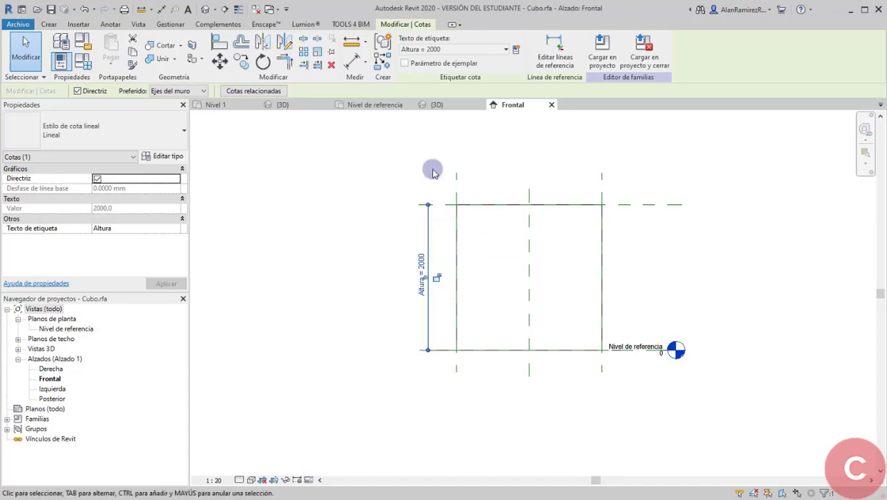
left_click(405, 64)
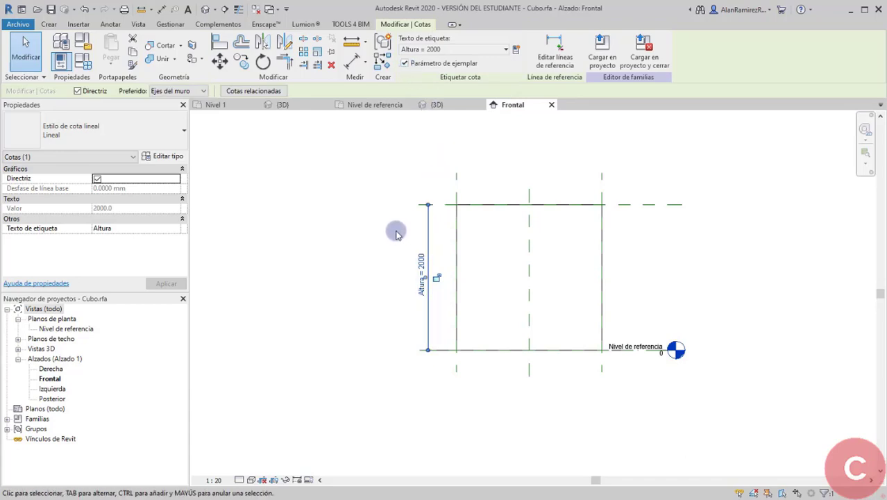
- Load the cube family into the project, overwriting the existing version and its parameter values, and check the cube's Altura instance property
left_click(602, 59)
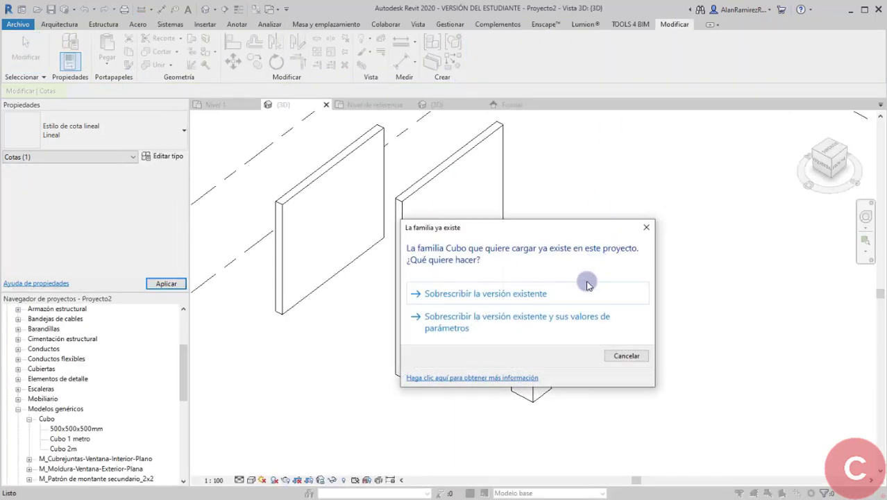
left_click(512, 322)
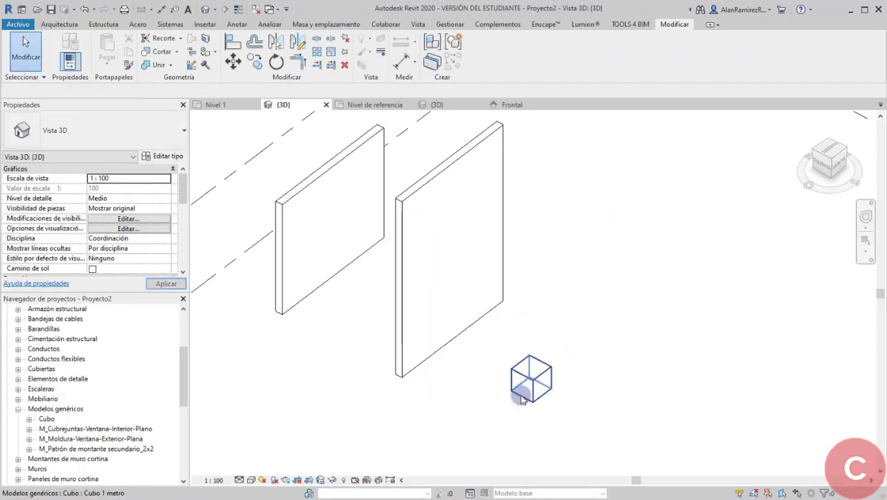
left_click(527, 392)
middle_click_drag(542, 415, 599, 419)
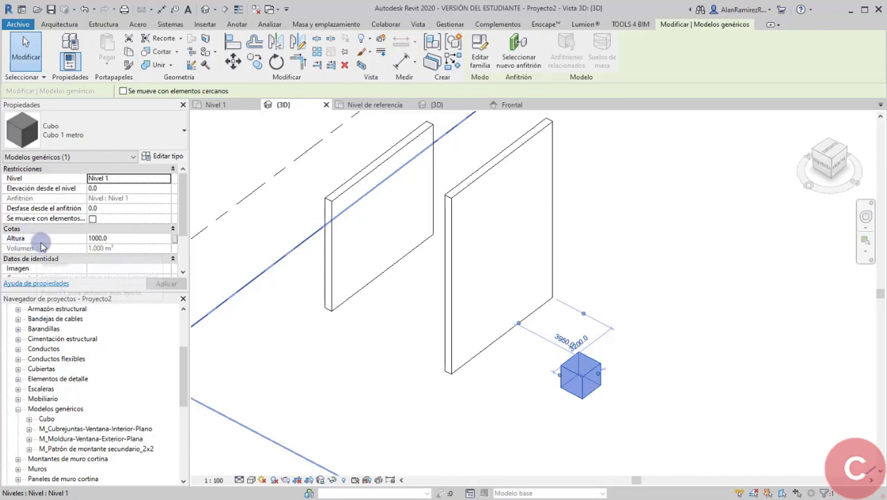
left_click(621, 389)
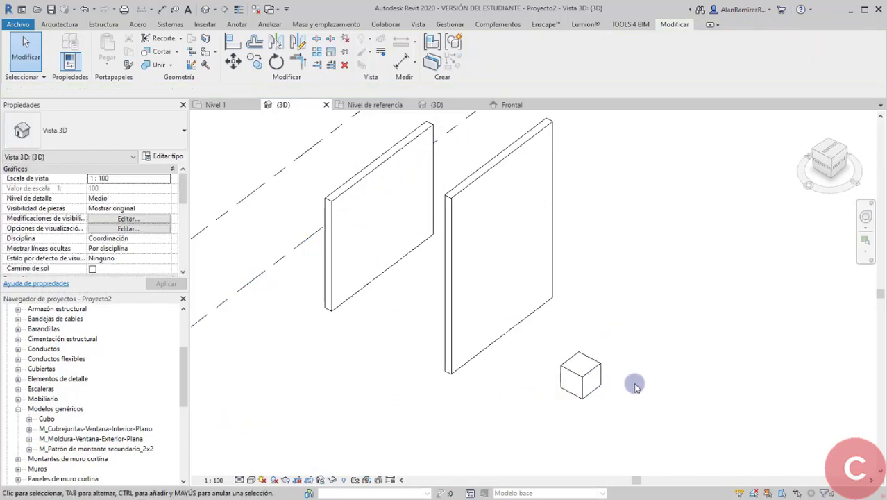
middle_click_drag(626, 393, 608, 384)
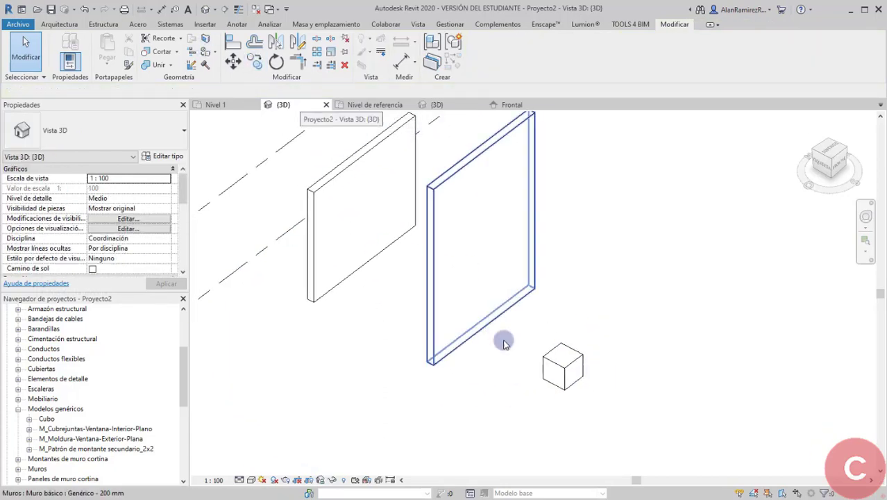
- Copy the cube twice in a row parallel to the walls, spaced about 3000 mm apart, using multiple copy
left_click(571, 368)
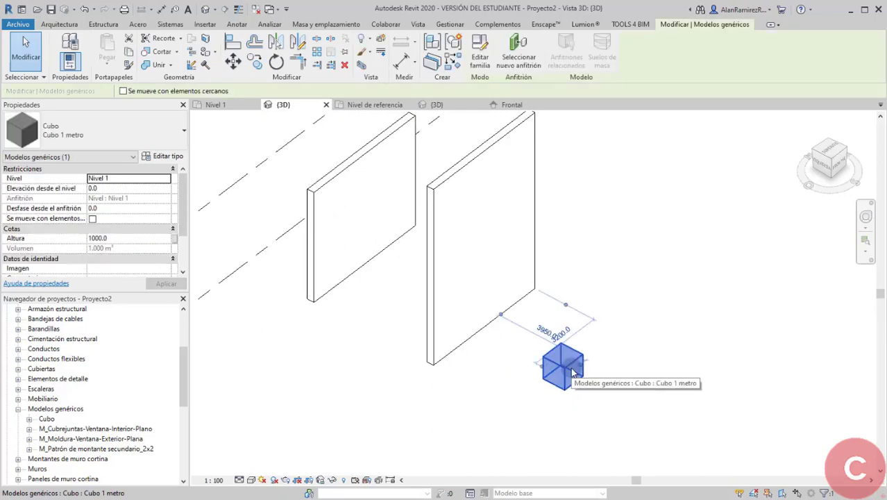
left_click(252, 62)
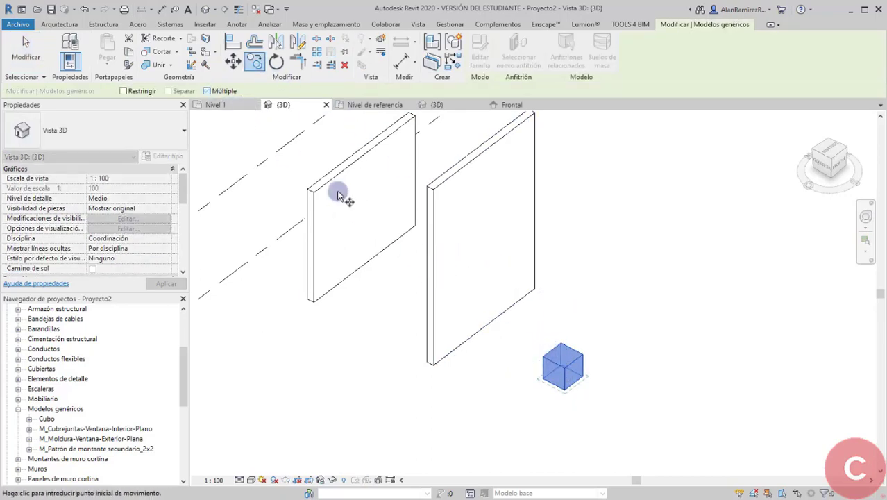
left_click(555, 381)
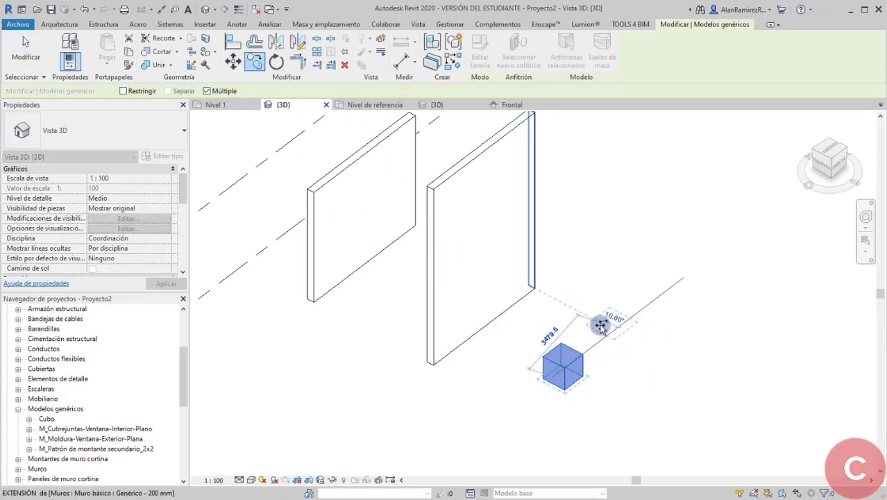
left_click(607, 341)
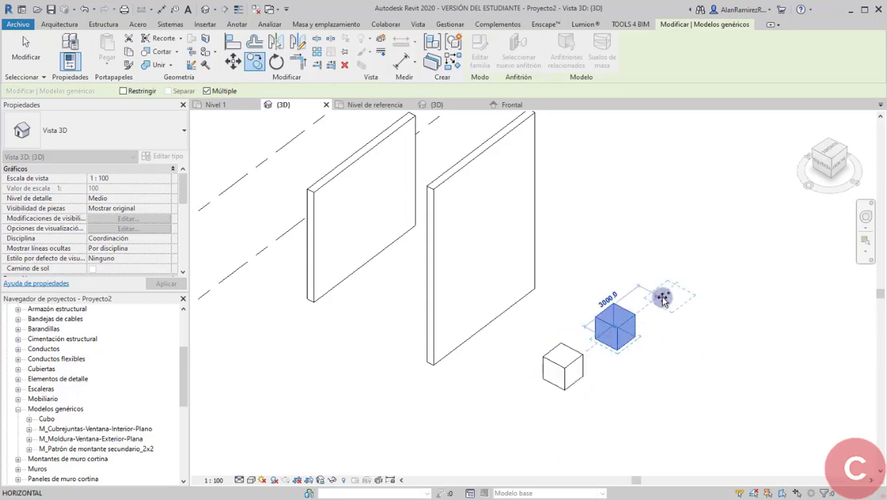
left_click(662, 301)
middle_click_drag(715, 352, 694, 355)
key("Escape")
key("Escape")
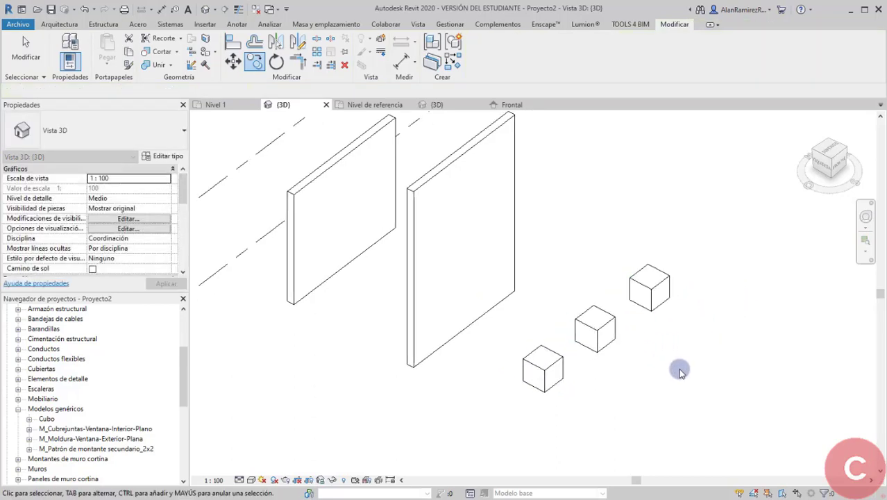
- Set the Ancho type parameter of the cube nearest the viewer to 1200
left_click(563, 368)
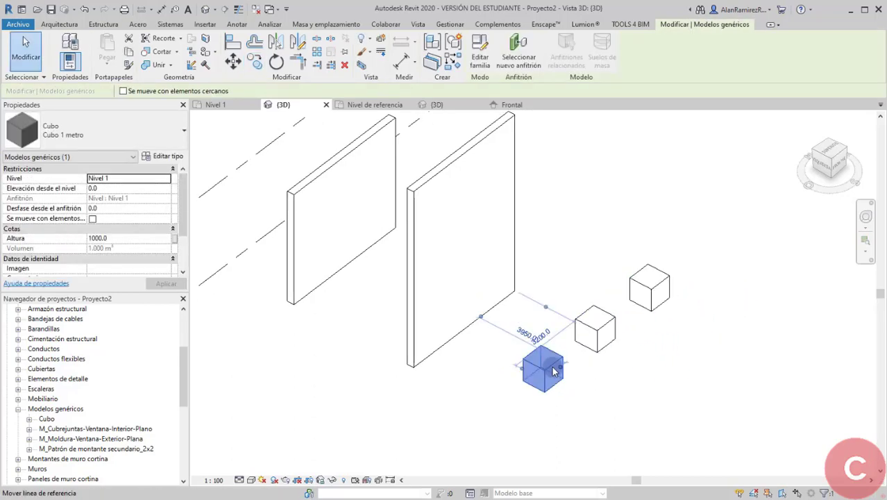
left_click(164, 156)
left_click(775, 242)
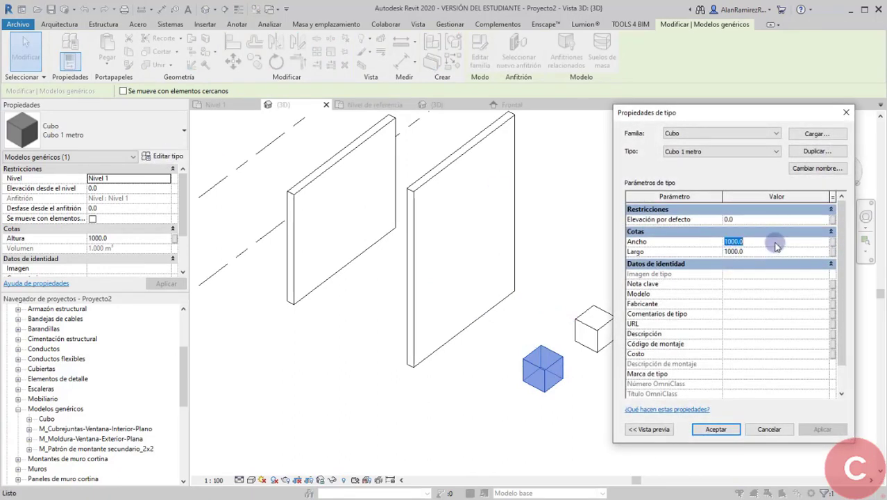
type("1")
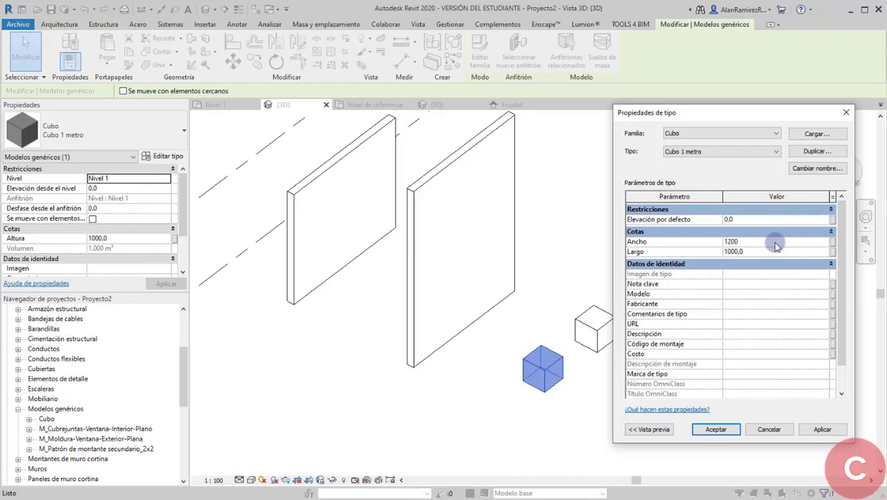
left_click_drag(745, 111, 324, 95)
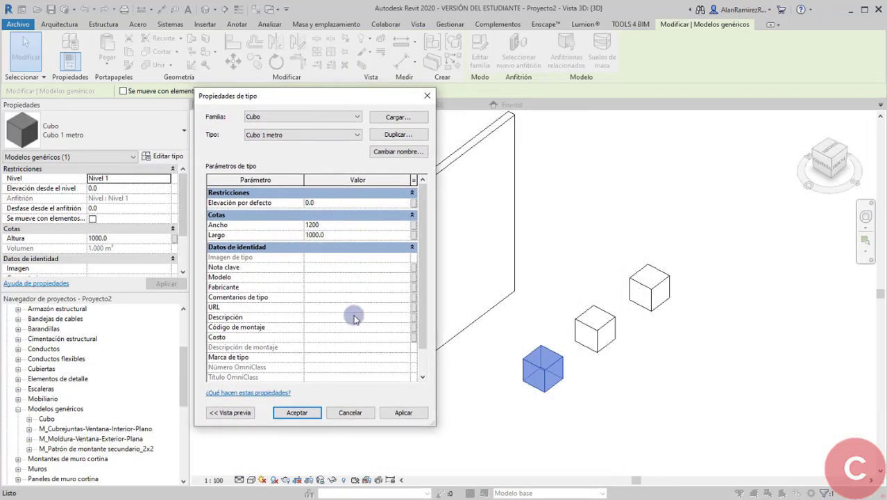
left_click(315, 414)
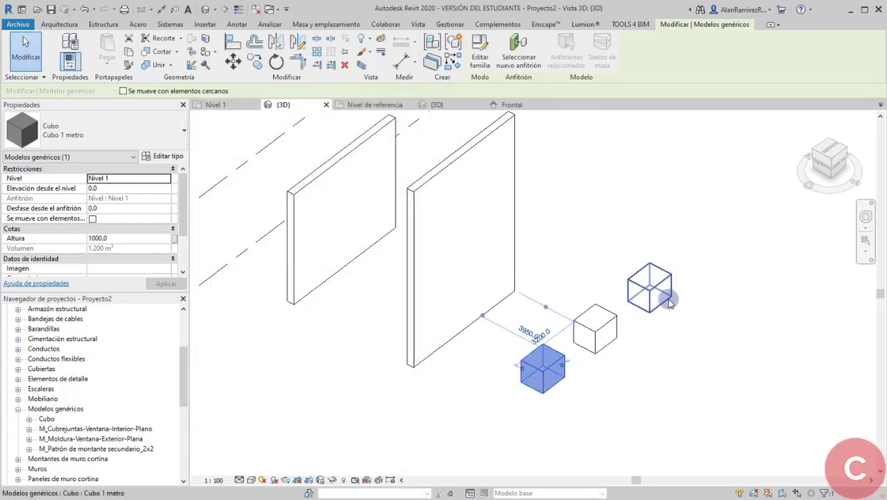
- Set the Altura instance property of the nearest cube to 2000
left_click(134, 238)
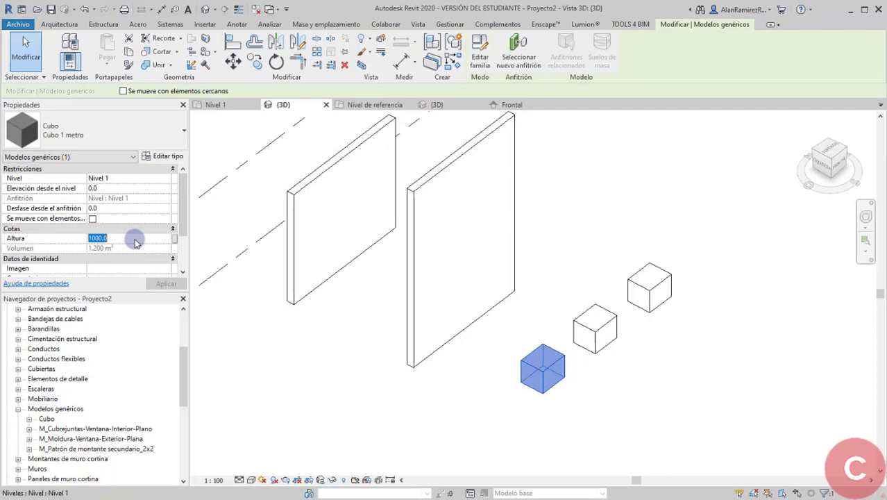
type("2000")
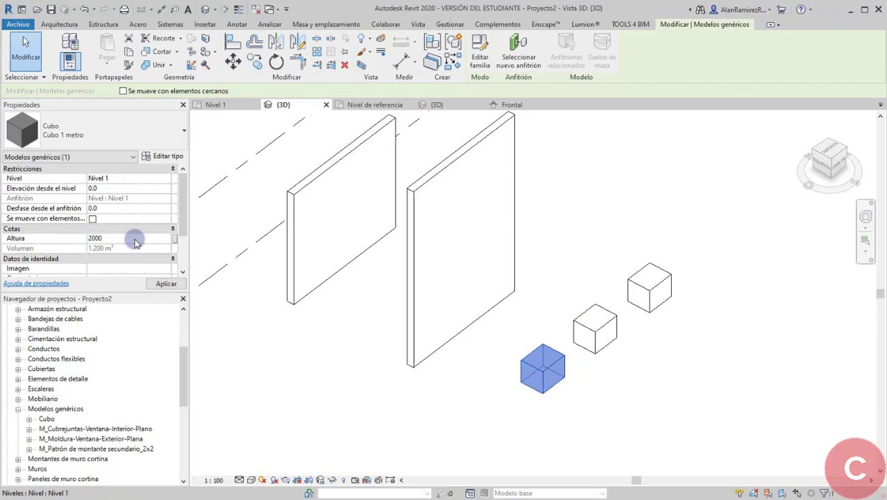
key("Return")
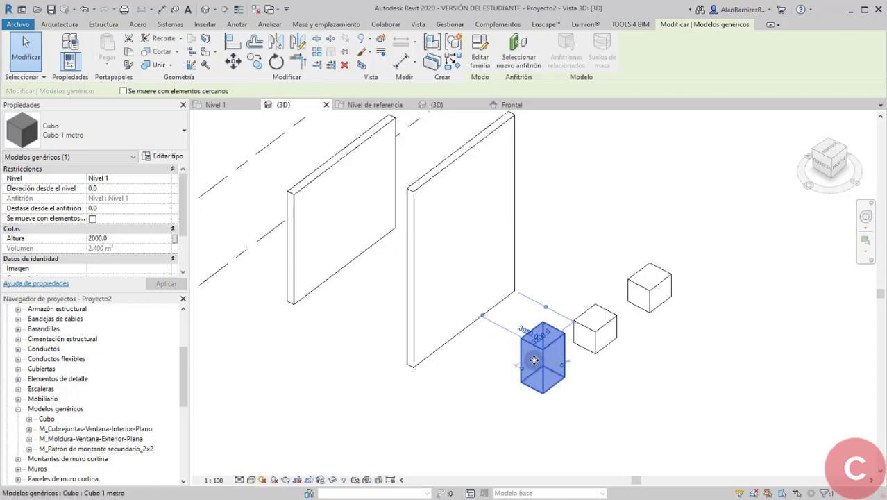
scroll(520, 347, "up", 2)
left_click(618, 389)
middle_click_drag(717, 404, 671, 388)
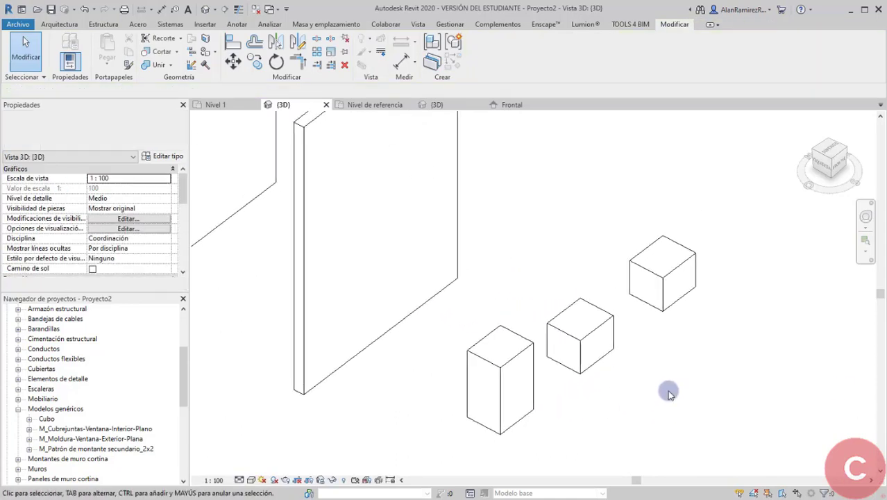
- Set the Altura instance property of the farthest cube in the row to 500
left_click(653, 292)
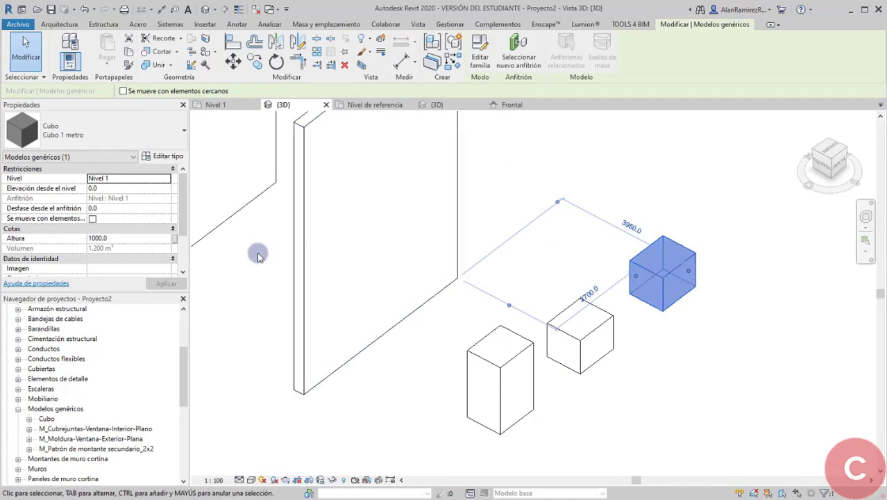
left_click(149, 239)
type("500")
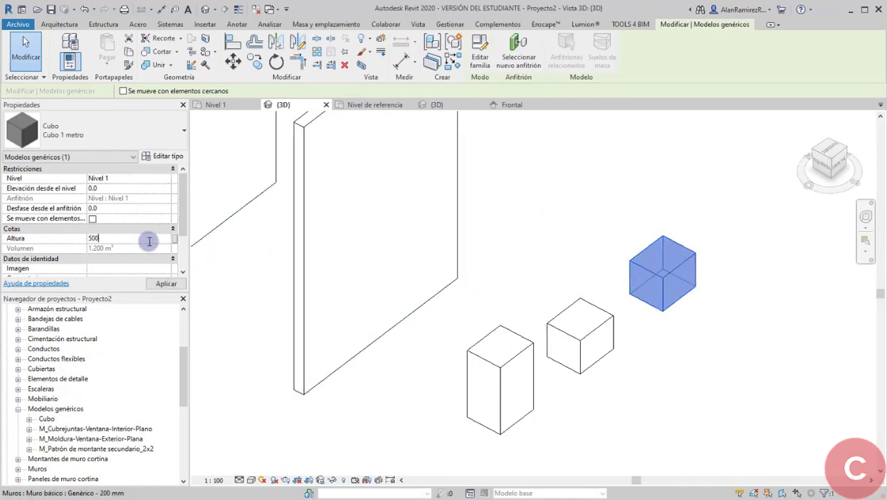
key("Return")
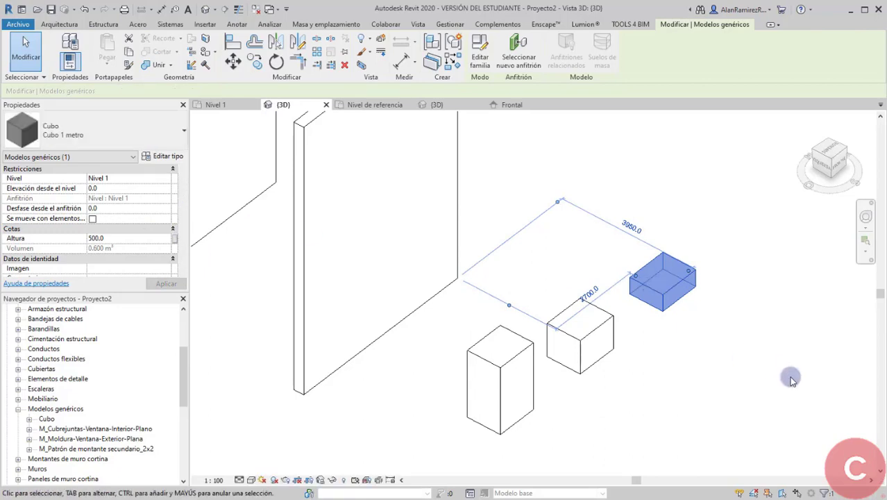
left_click(732, 356)
scroll(733, 356, "down", 5)
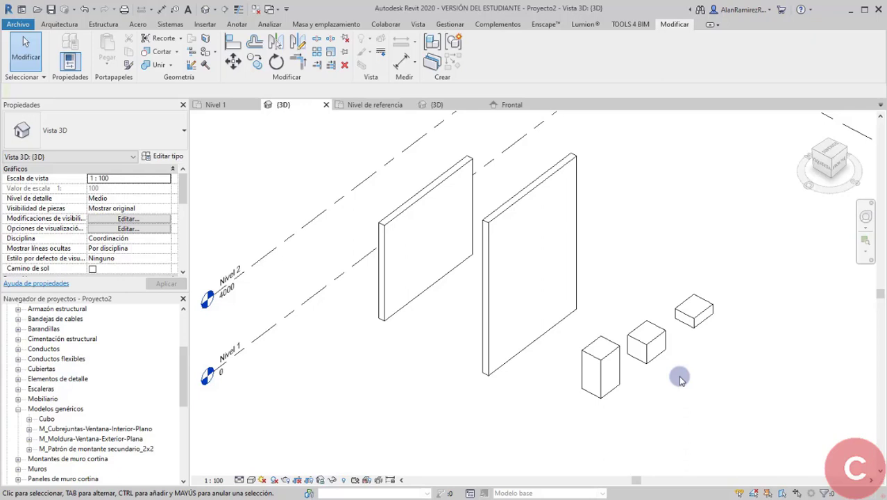
- In the cube family's types, define the Ancho parameter with the formula Largo * 2
left_click(437, 106)
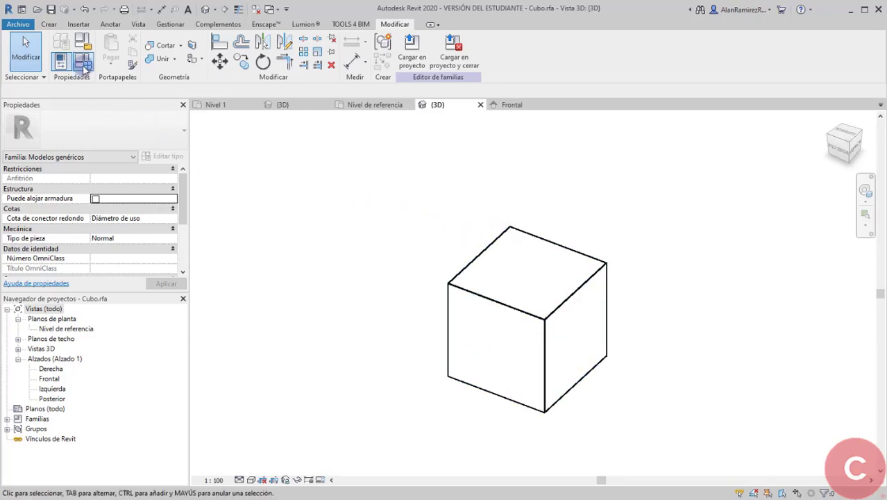
left_click(61, 62)
left_click_drag(177, 113, 306, 111)
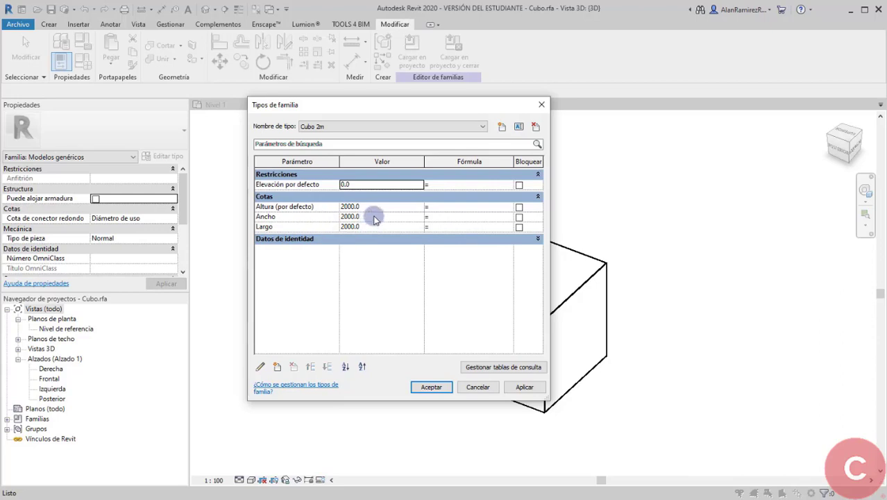
left_click(437, 218)
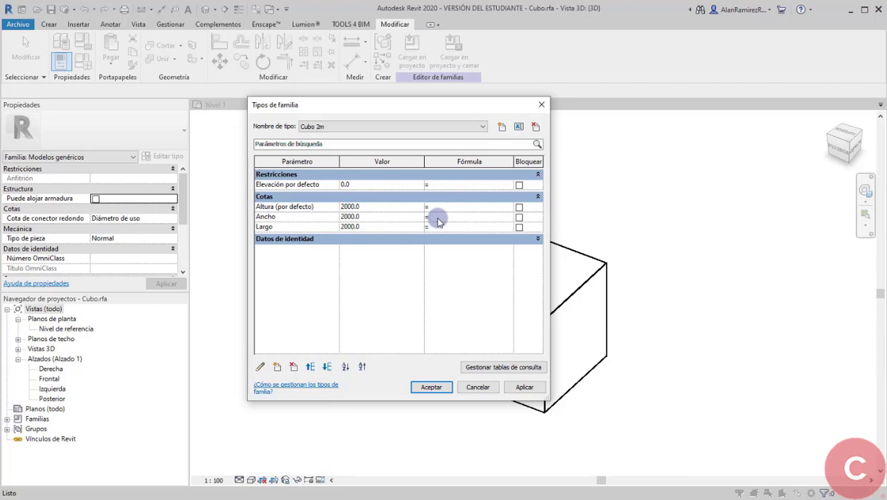
type("Largo*2")
left_click(451, 267)
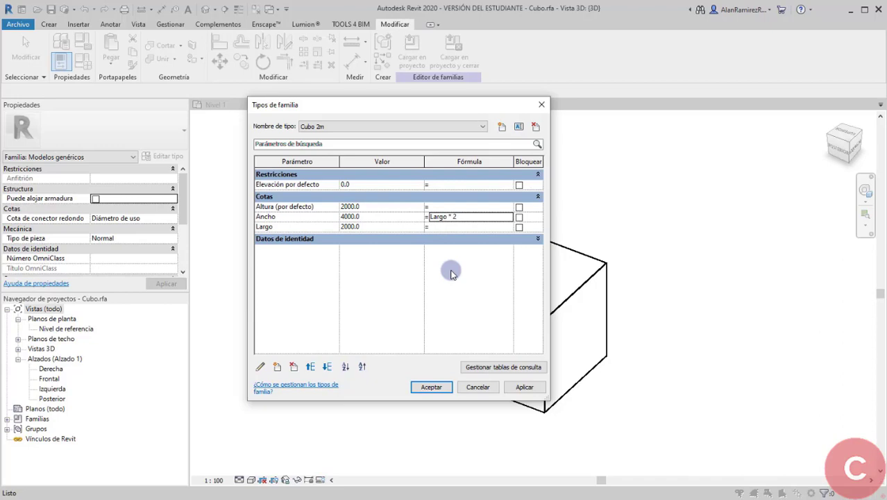
left_click(454, 222)
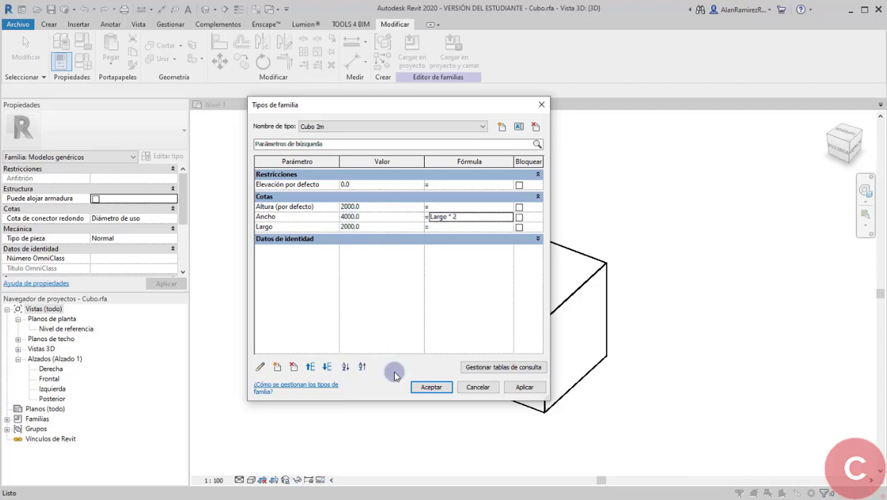
left_click(436, 387)
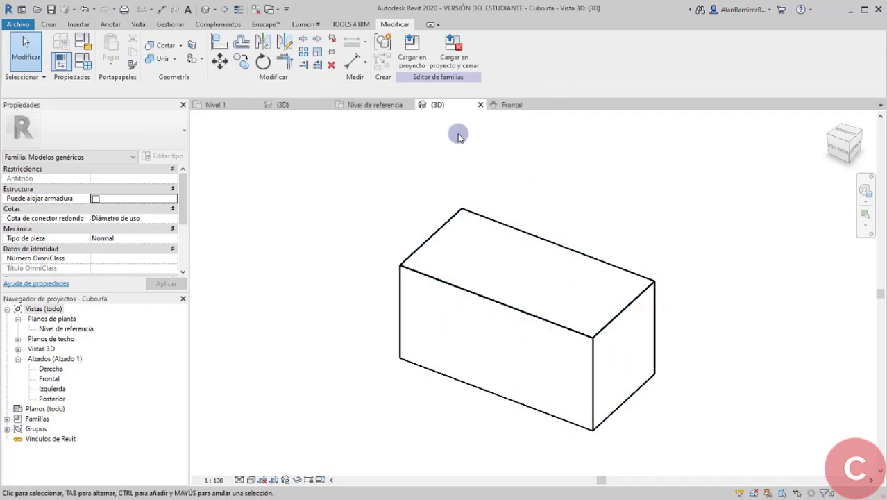
- Load the cube family into the project, overwriting the existing version and its parameter values, and select the tallest block
left_click(421, 66)
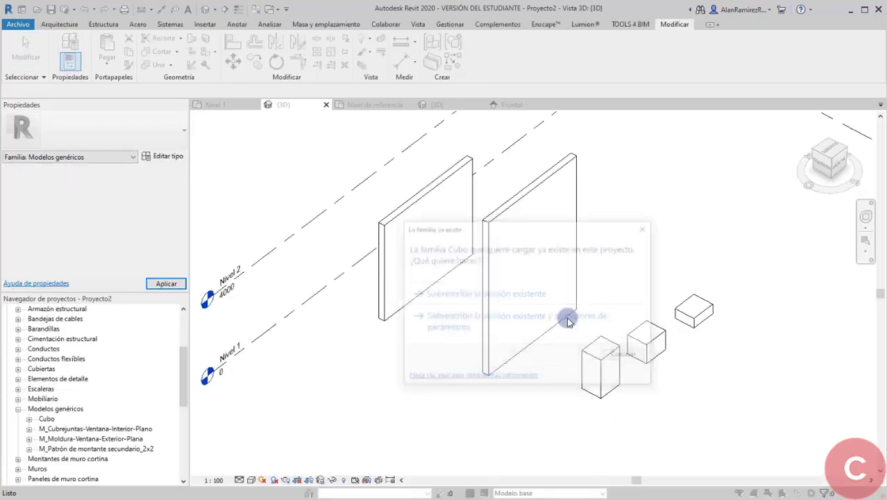
left_click(501, 316)
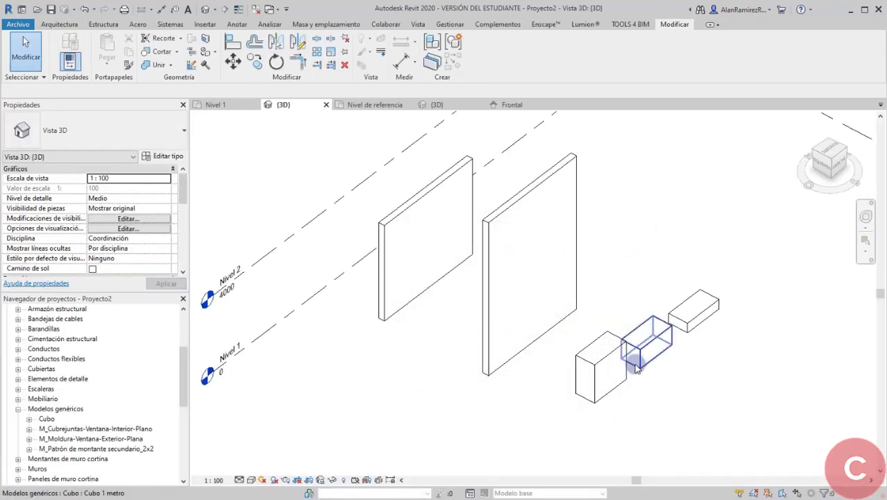
left_click(605, 380)
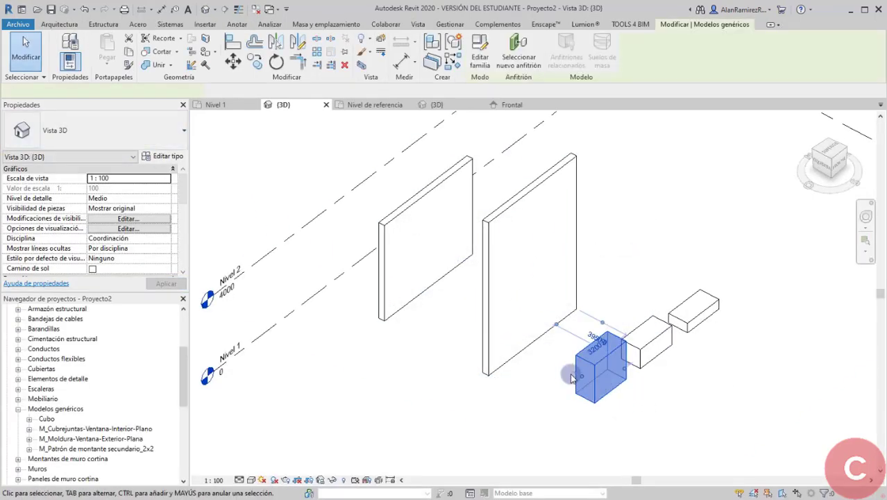
scroll(636, 365, "up", 2)
middle_click_drag(637, 366, 601, 374)
scroll(553, 378, "up", 1)
scroll(551, 379, "down", 2)
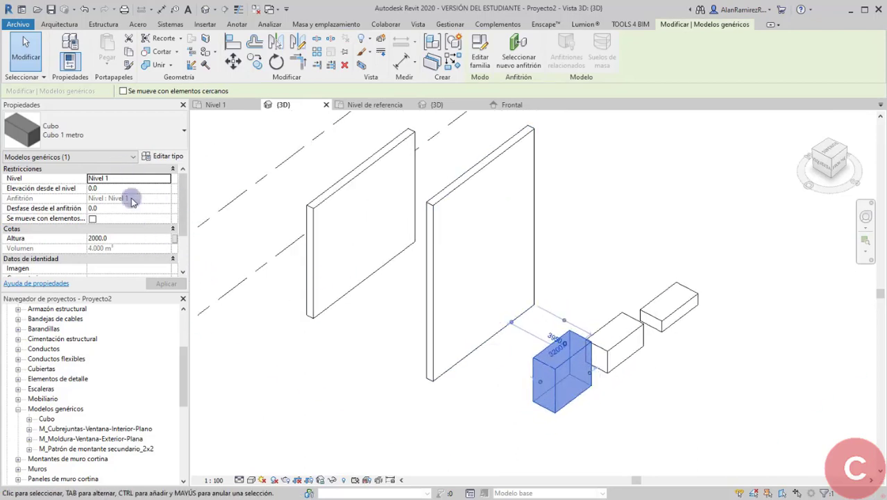
- Set the Largo type parameter of the selected block to 4000 and check how Ancho and the blocks respond
left_click(164, 157)
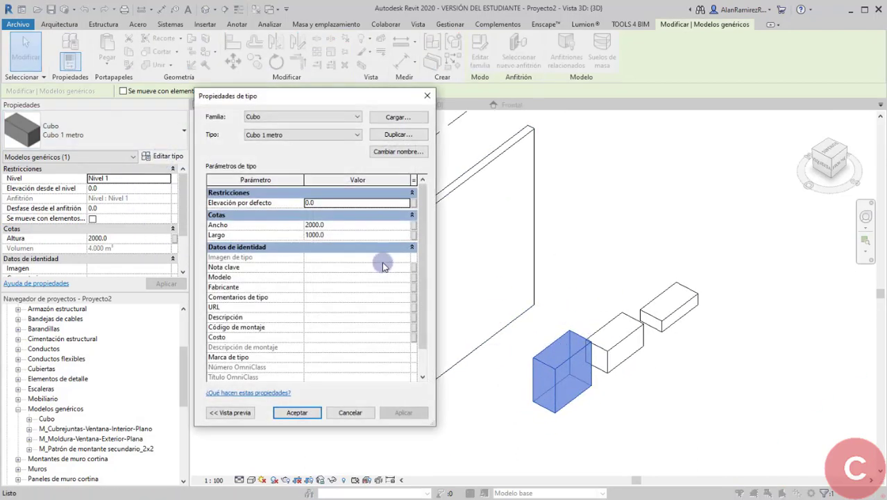
left_click(345, 227)
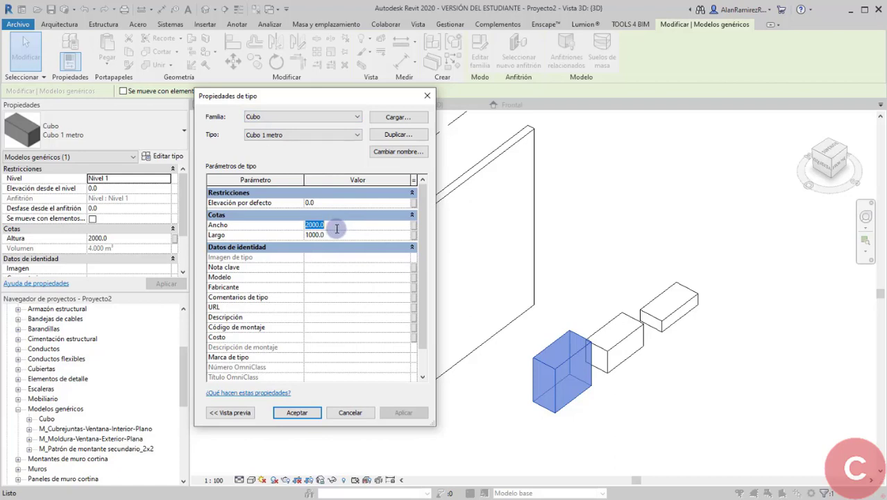
left_click(337, 236)
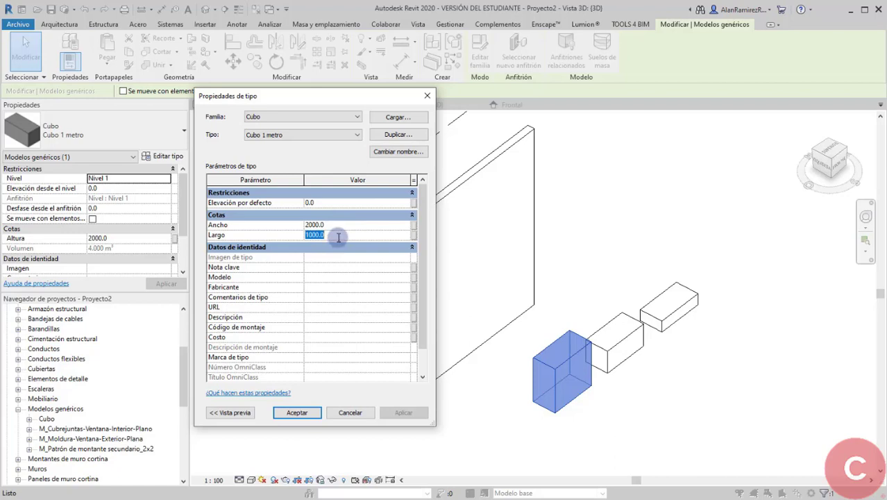
type("4000")
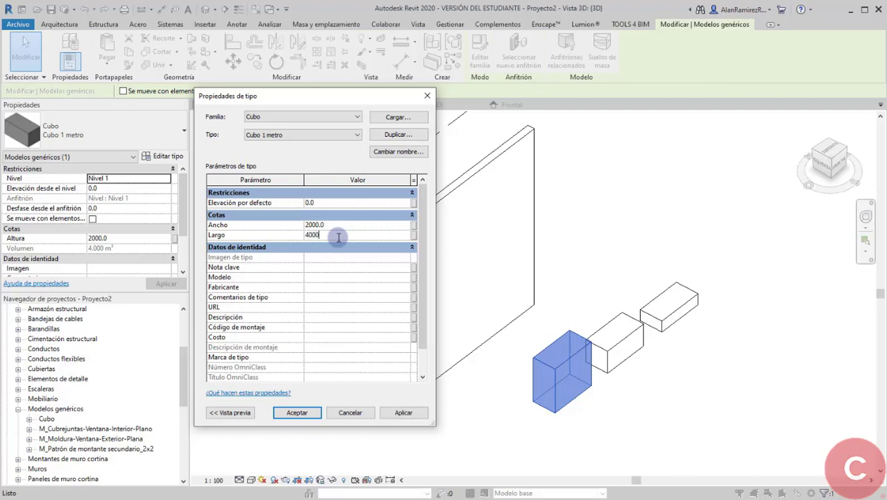
left_click(374, 222)
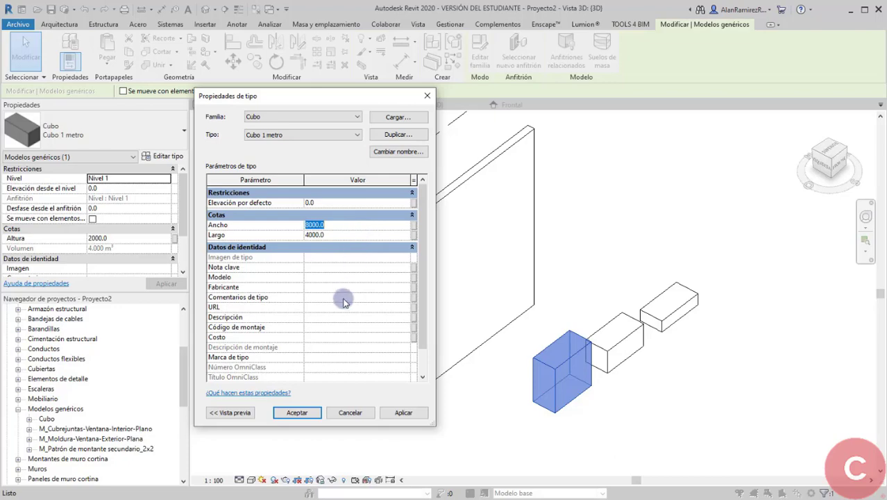
left_click(304, 413)
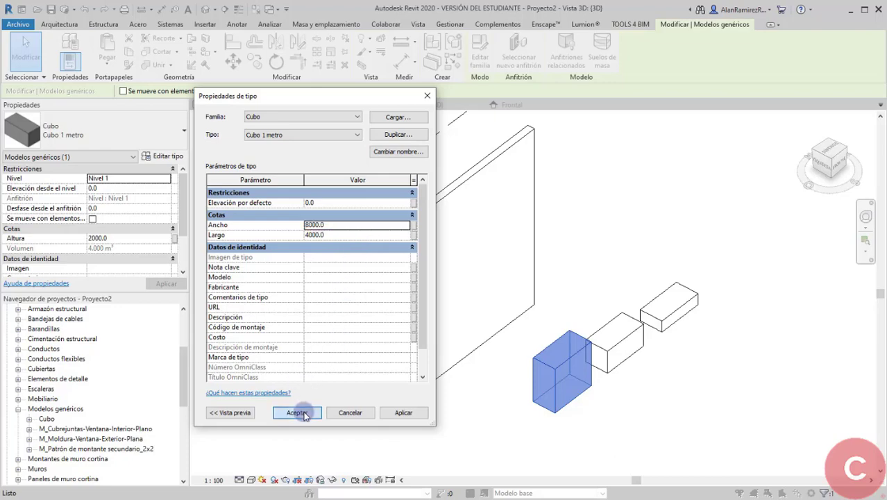
scroll(643, 356, "down", 3)
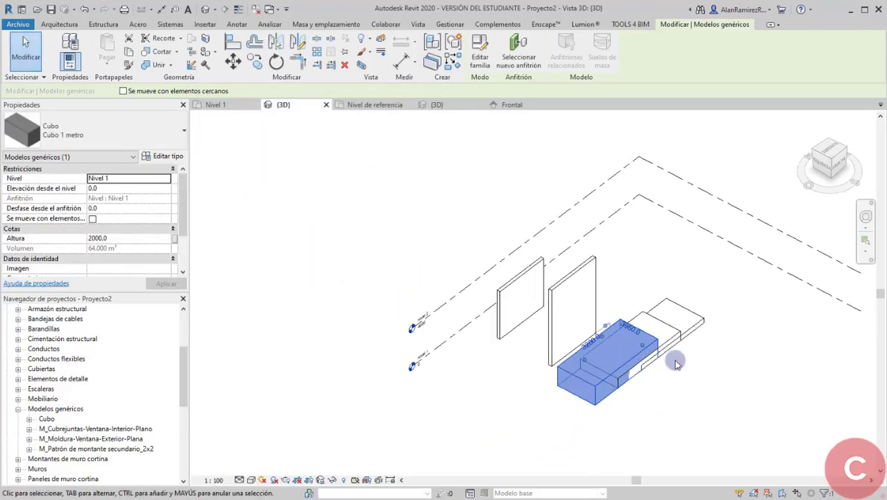
- Undo the Largo type change and view the three blocks from the front
scroll(642, 355, "up", 3)
middle_click_drag(663, 423, 692, 413, "shift")
key("Escape")
scroll(570, 350, "down", 3)
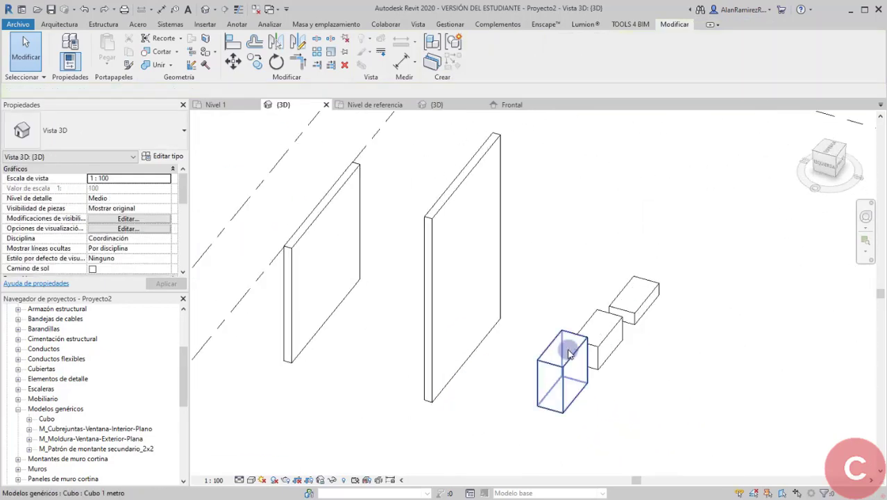
middle_click_drag(634, 381, 574, 391, "shift")
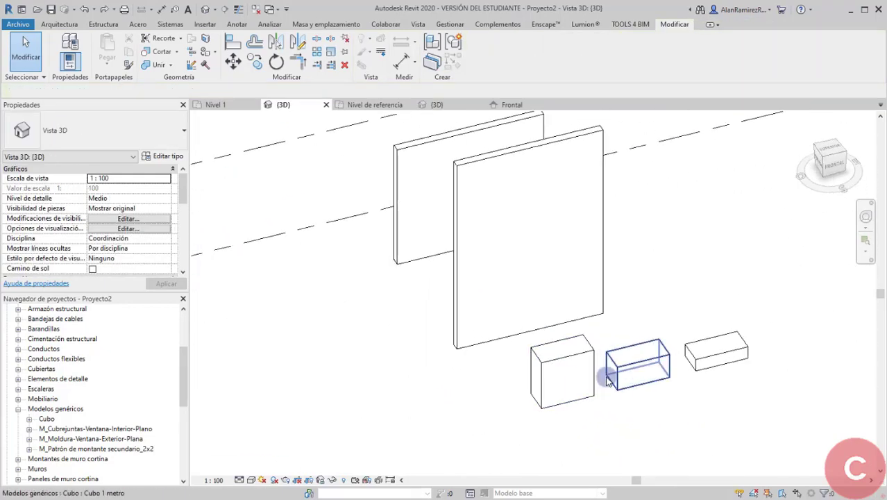
- In the cube family's front elevation, open the family types and set the Altura parameter of Cubo 2m to 1000
left_click(444, 104)
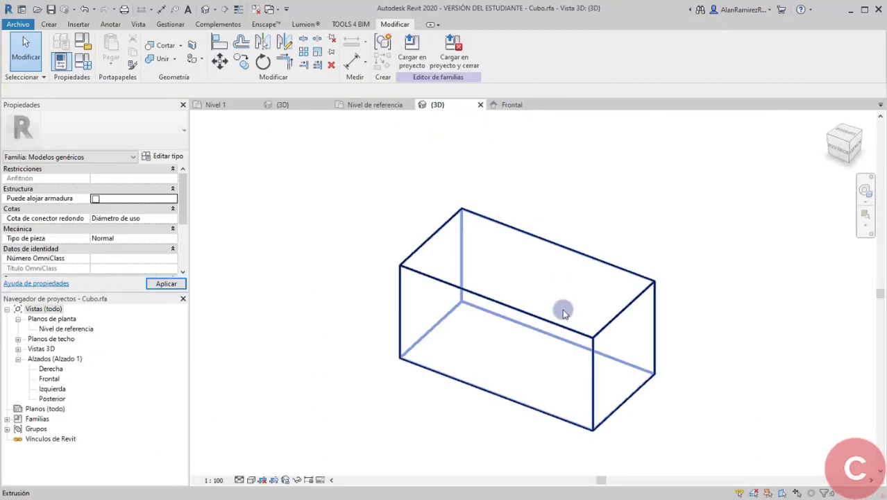
left_click(511, 104)
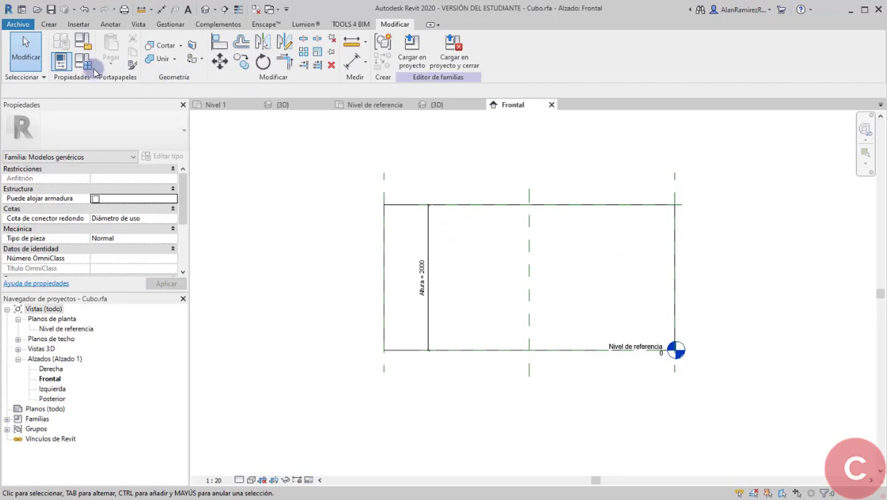
left_click(83, 61)
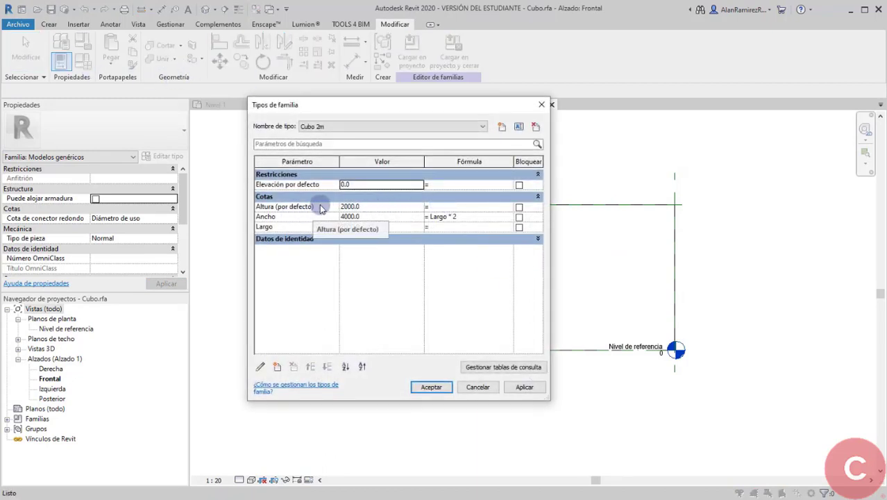
left_click(437, 206)
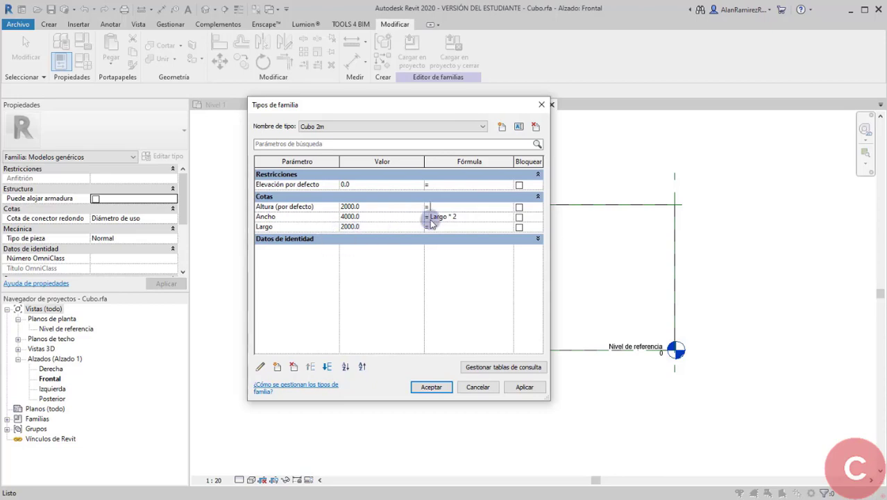
left_click(399, 208)
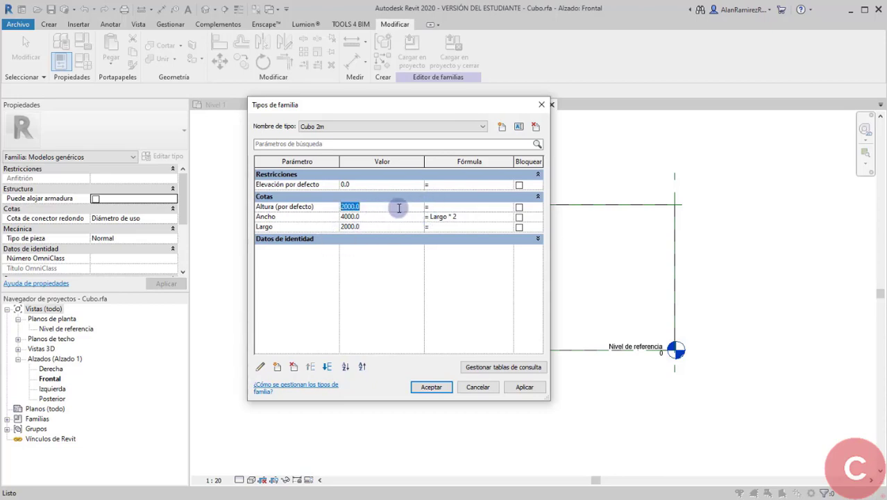
type("1000")
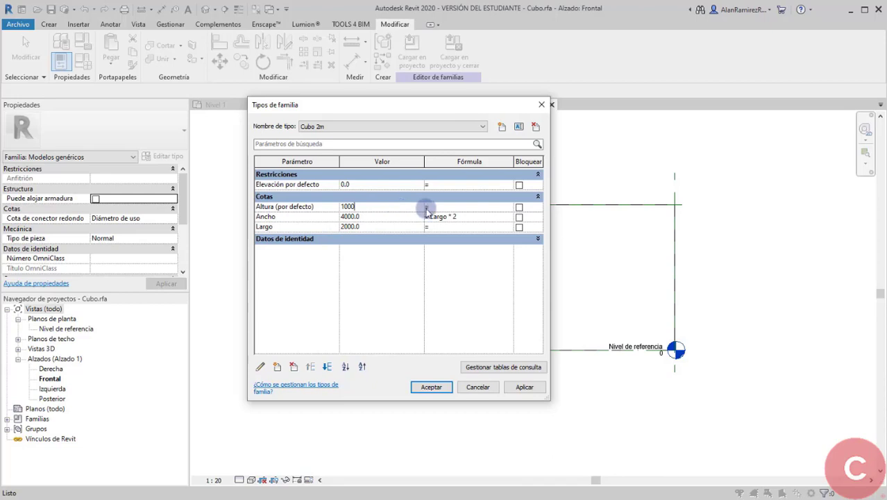
left_click(425, 207)
left_click(410, 217)
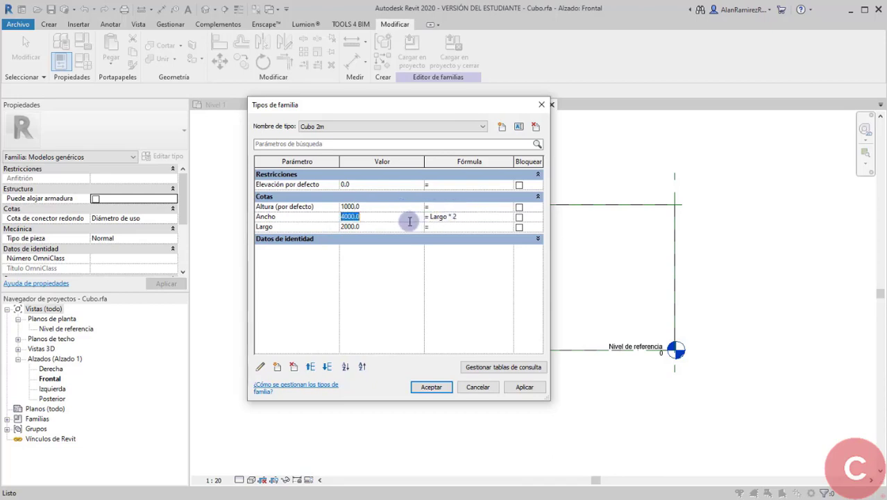
- Define the formulas Altura * 1.5 for the Ancho parameter and Altura * 1.8 for the Largo parameter
left_click(474, 216)
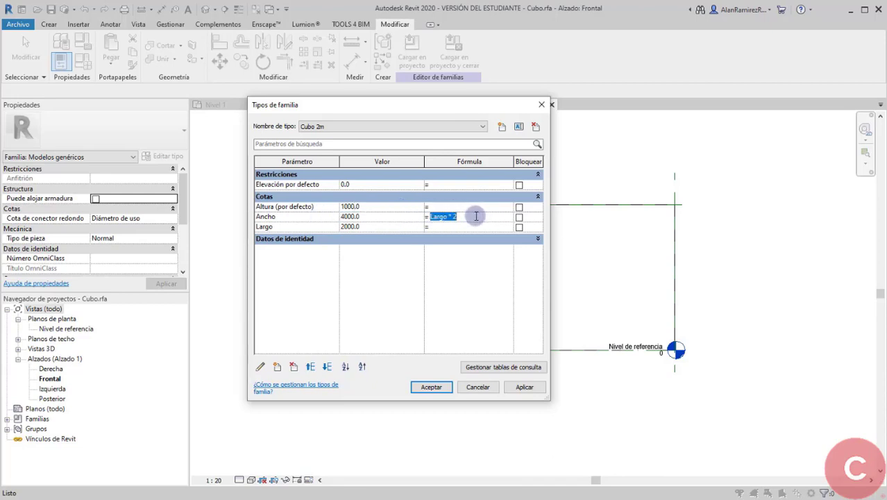
type("Altura *1.5")
key("Tab")
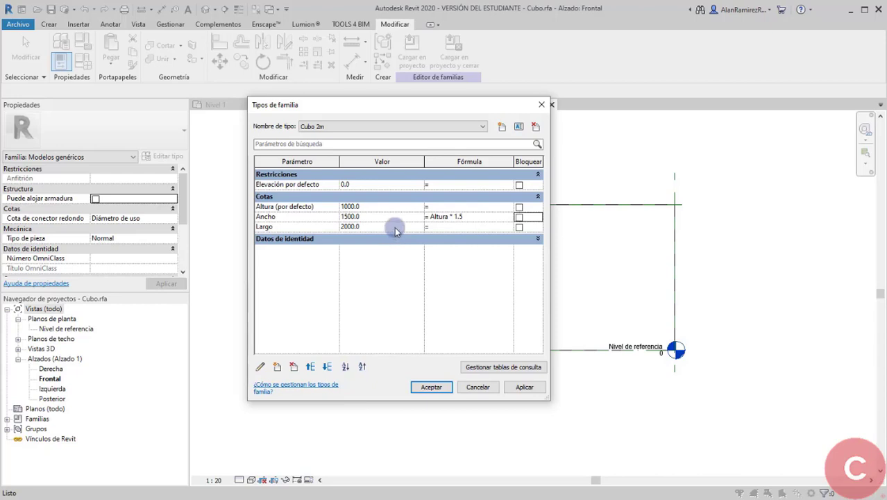
left_click(461, 227)
type("Altura *")
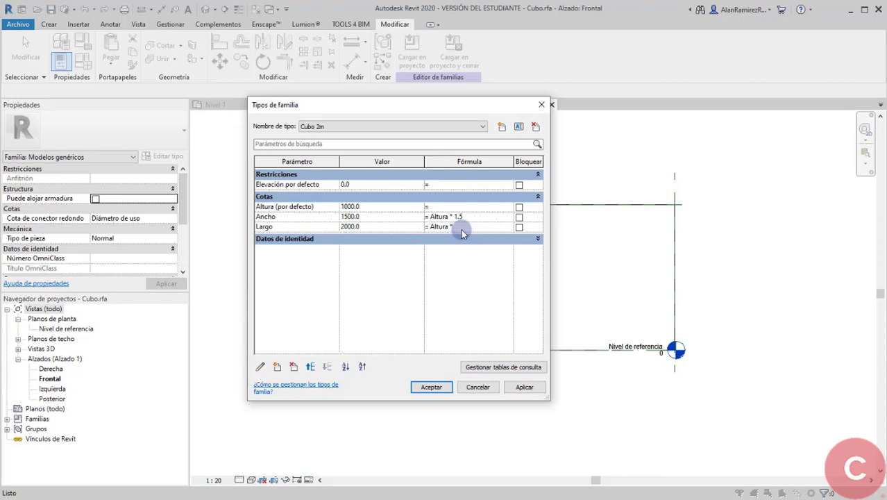
type(" 1.")
type("5")
key("Tab")
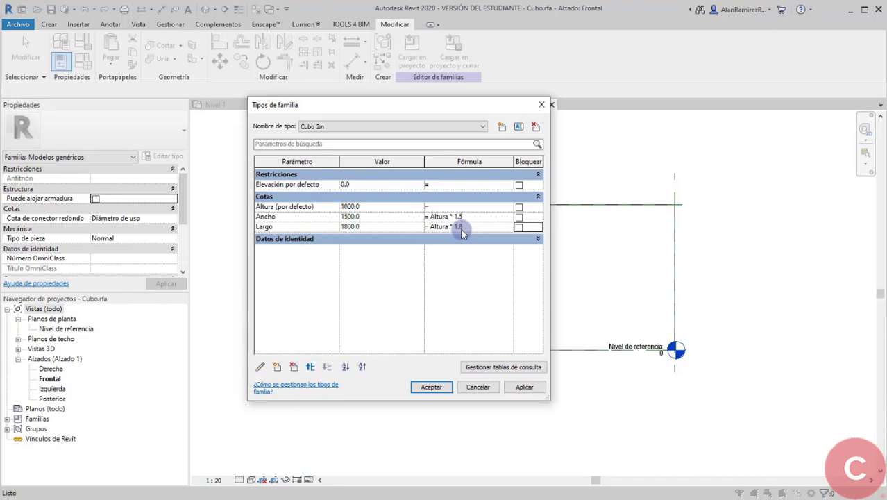
- Test the Ancho and Largo formulas by setting Altura to 3 and 3000, and return Altura to 1000
left_click(390, 207)
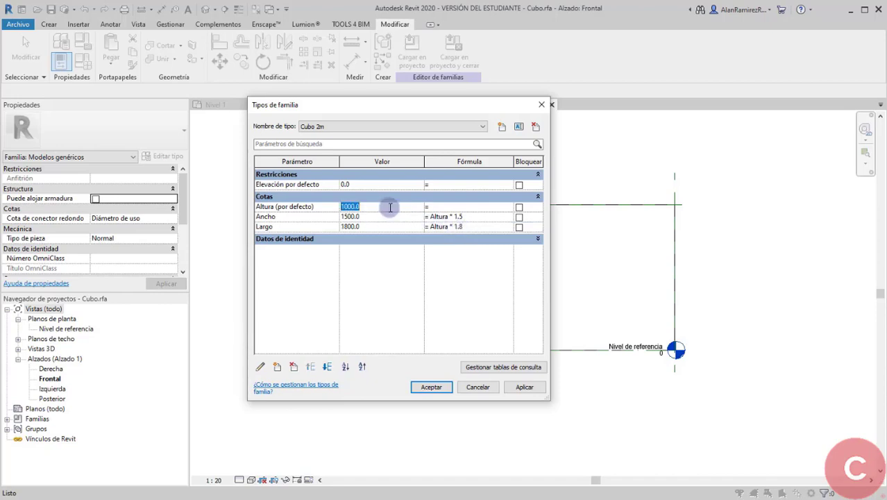
type("3")
key("Tab")
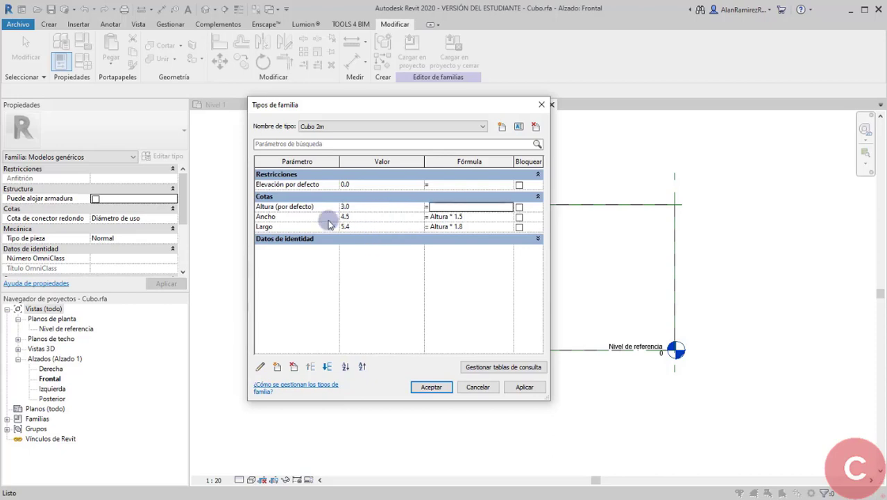
left_click(362, 206)
type("3000")
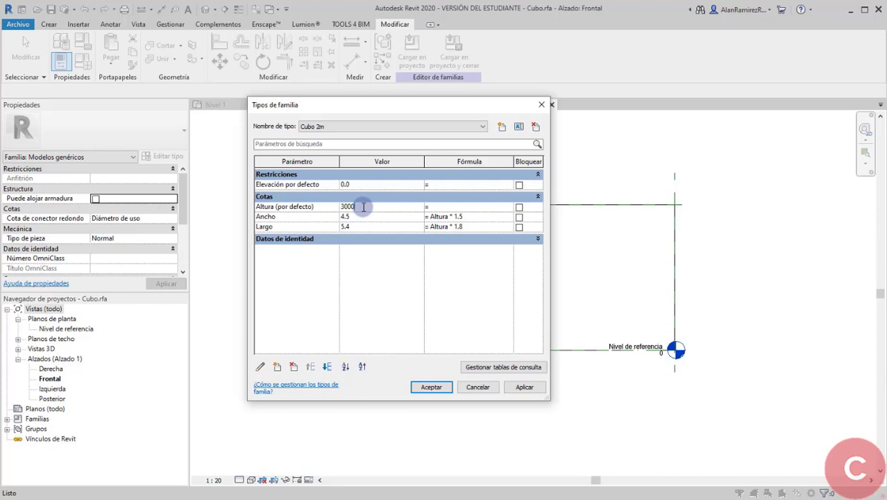
key("Tab")
left_click(381, 208)
type("1000")
key("Return")
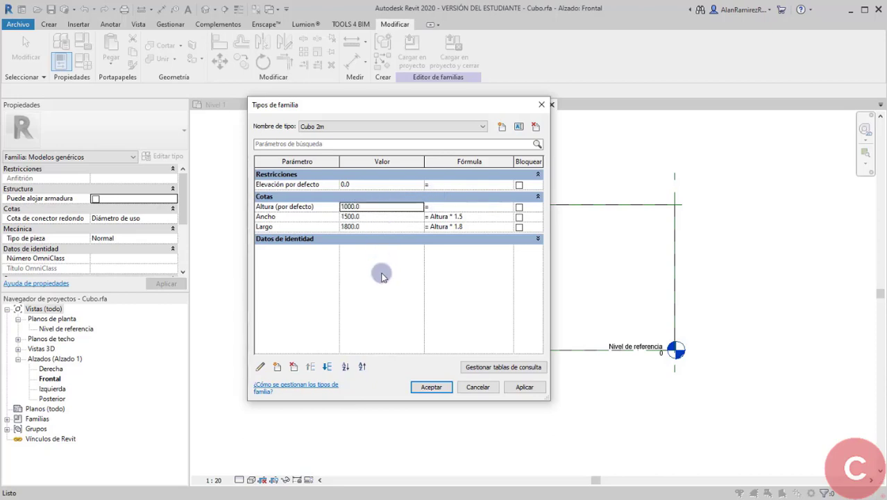
- Try to accept the family types with the Altura-based formulas, read the alert and dismiss it
left_click(432, 386)
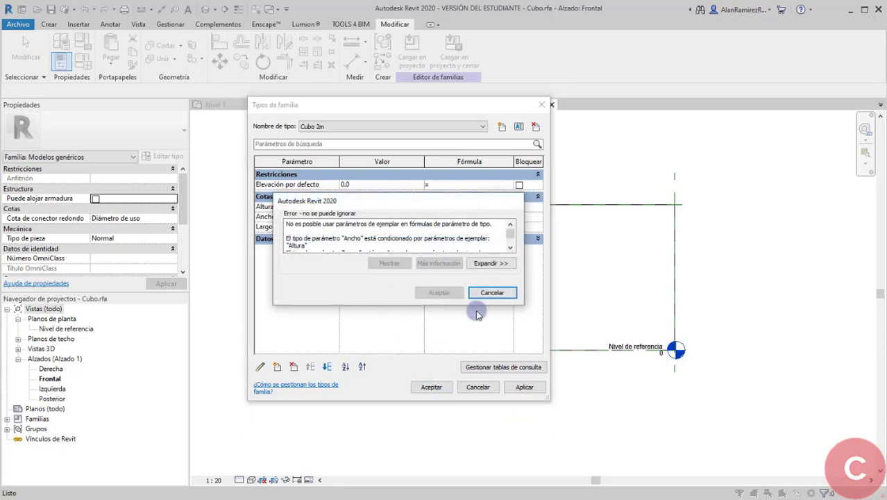
left_click_drag(447, 195, 474, 145)
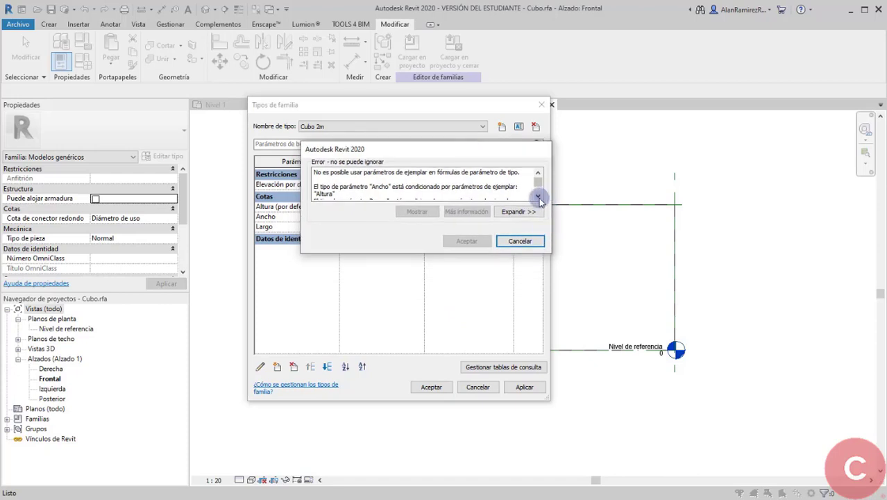
left_click_drag(497, 155, 742, 197)
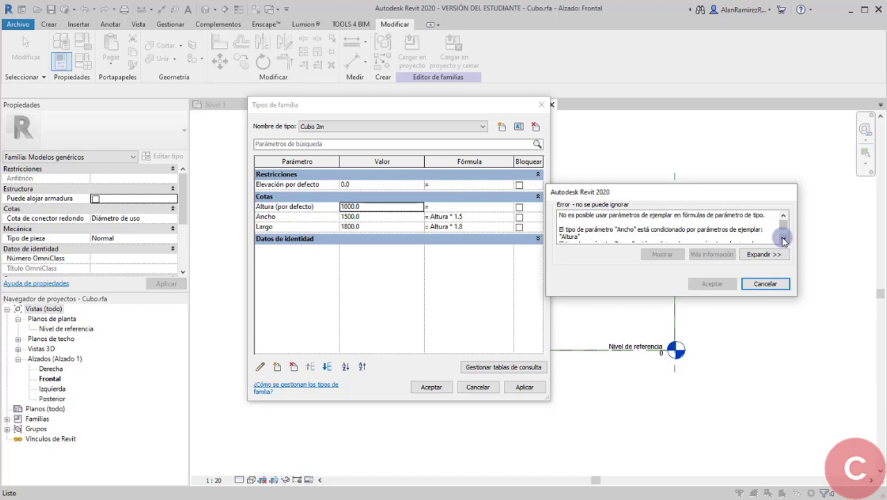
left_click(604, 230)
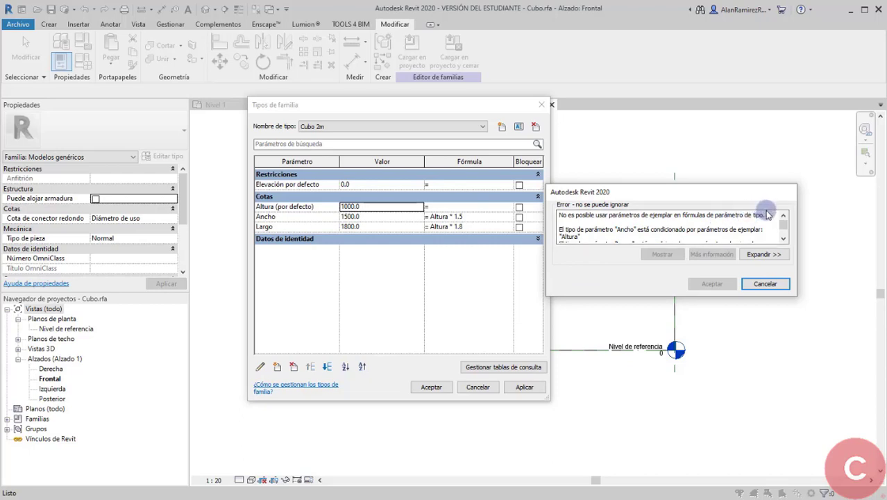
mouse_move(783, 223)
left_mouse_down()
mouse_move(787, 237)
mouse_move(784, 225)
left_mouse_up()
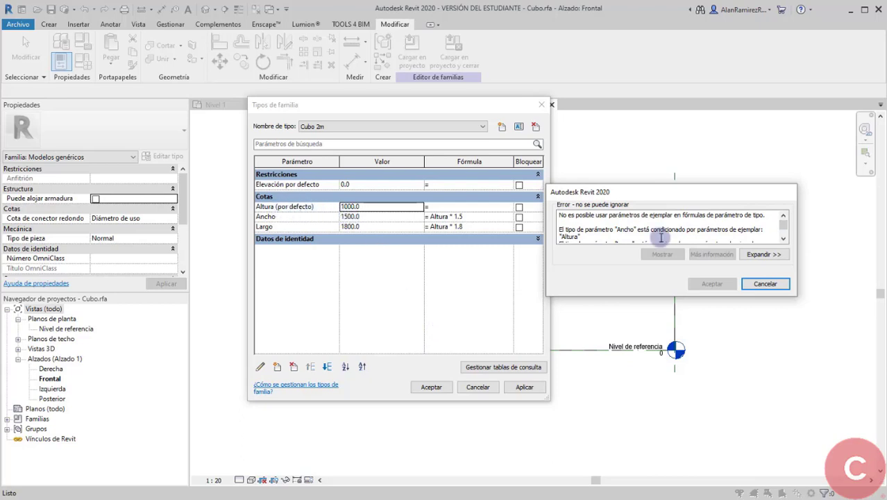
left_click(766, 284)
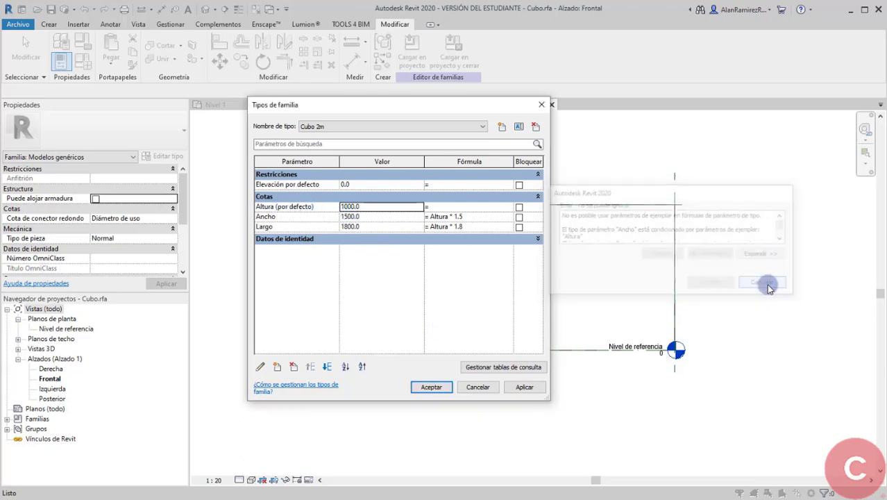
- Change the Altura parameter from an instance to a type parameter and accept the family types
left_click(265, 207)
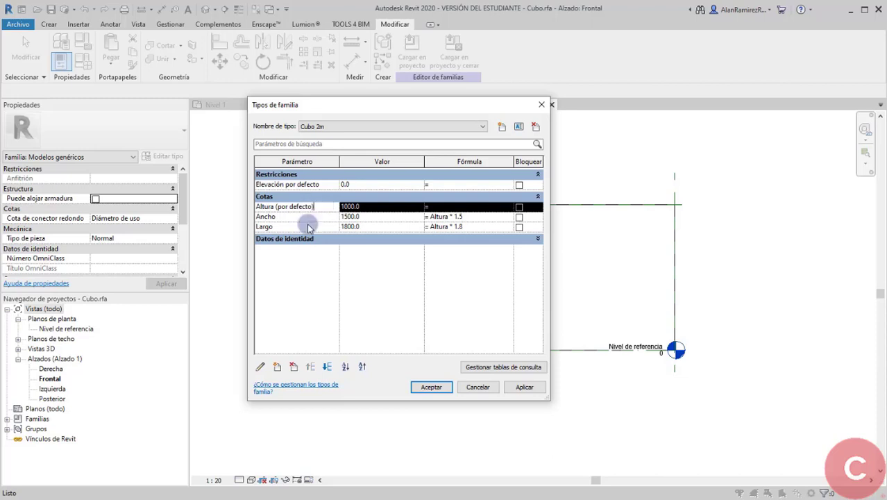
left_click(262, 368)
left_click(734, 246)
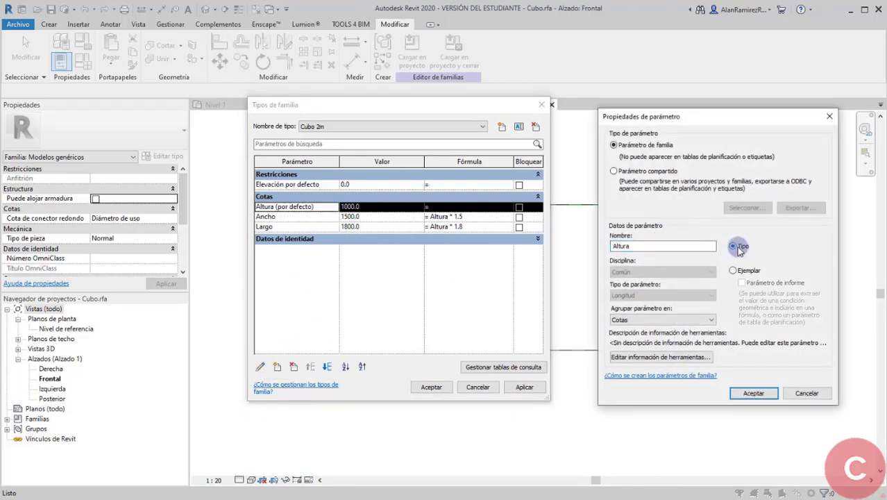
left_click(754, 392)
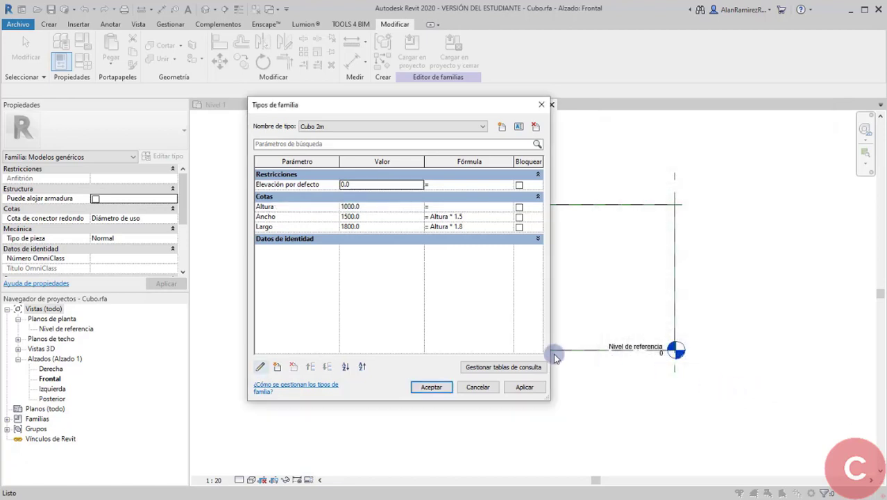
left_click(445, 388)
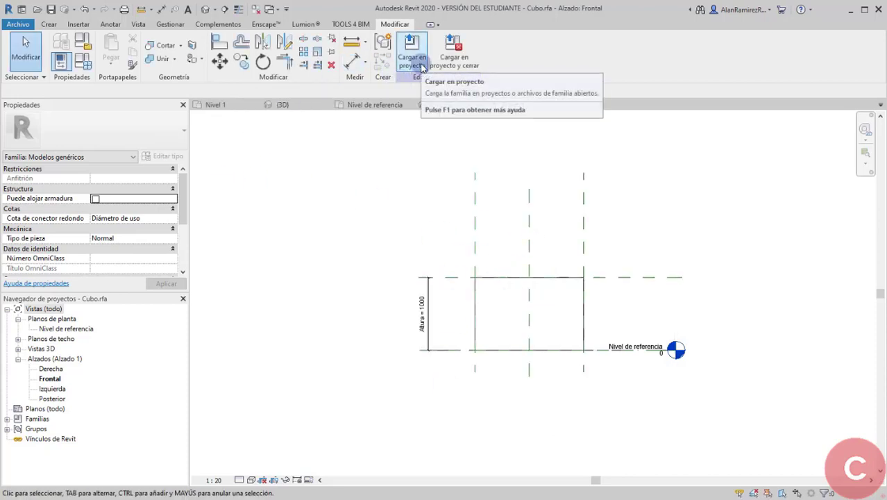
- Load the cube family into the project, overwriting the existing version and its parameter values, and select the block nearest the large wall's front
left_click(413, 59)
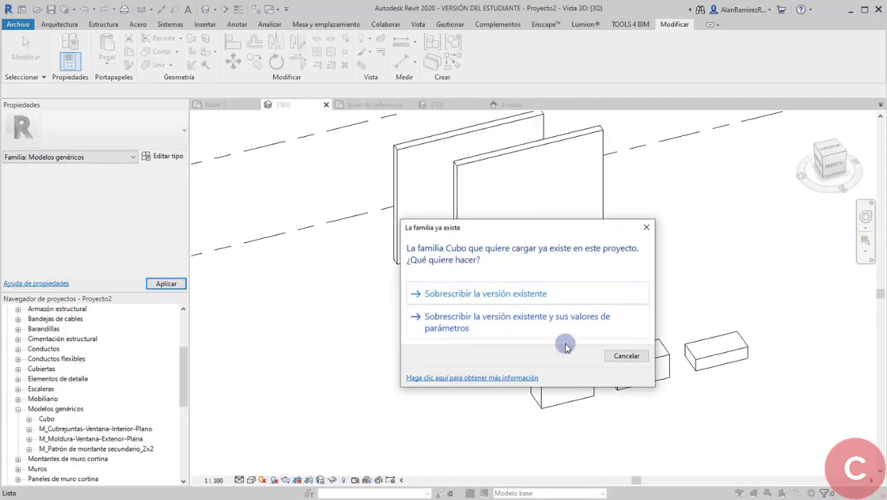
left_click(478, 323)
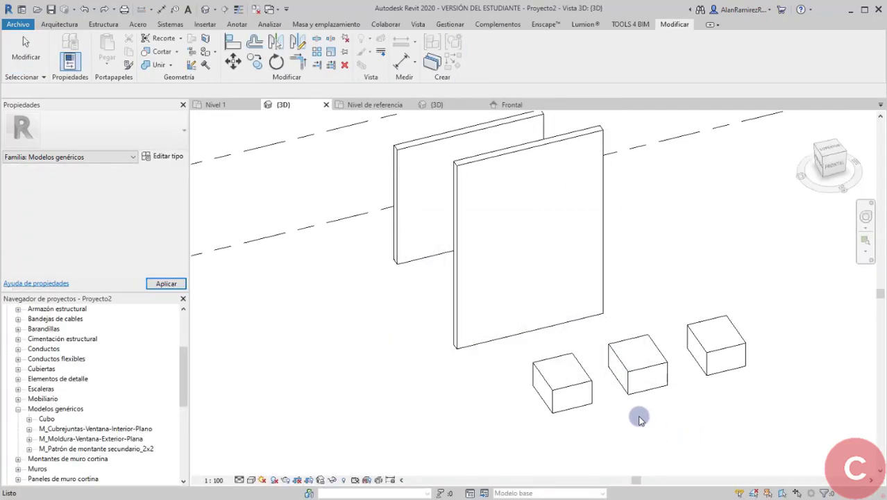
left_click(567, 405)
middle_click_drag(613, 407, 576, 407)
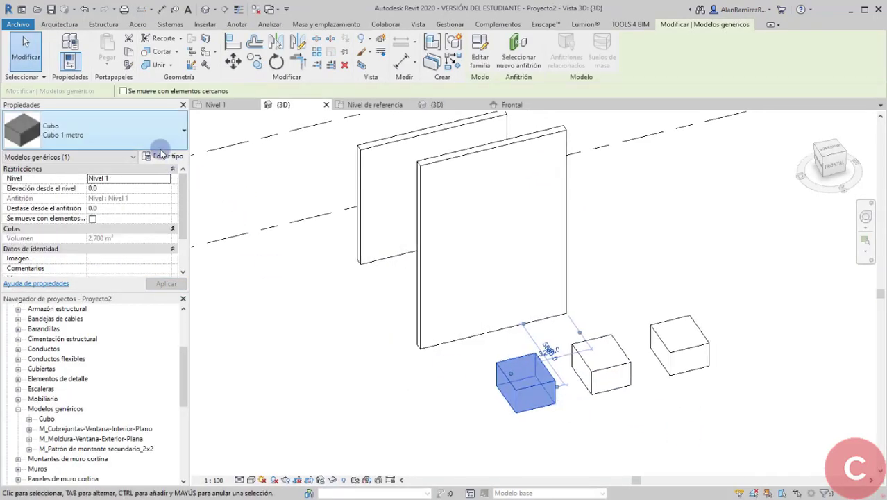
- Compare the Altura, Ancho and Largo values of the Cubo 2m, 500x500x500mm and Cubo 1 metro types in the block's type properties
left_click(162, 154)
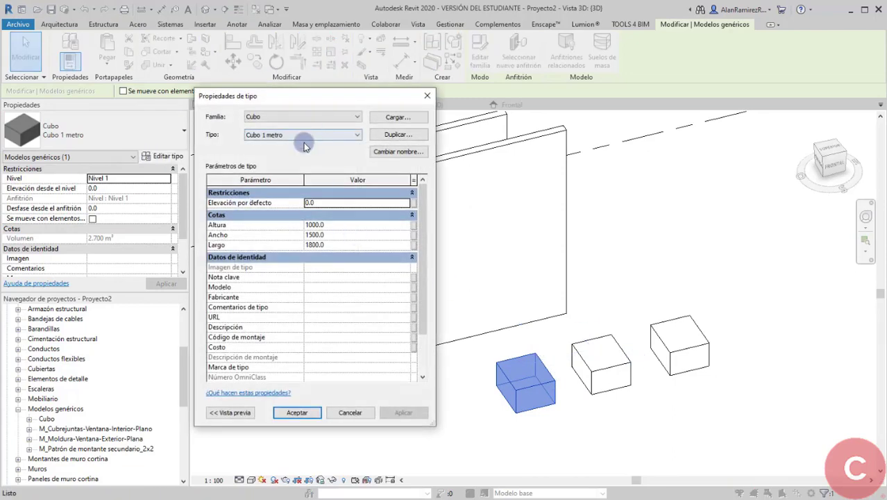
left_click(329, 136)
left_click(292, 160)
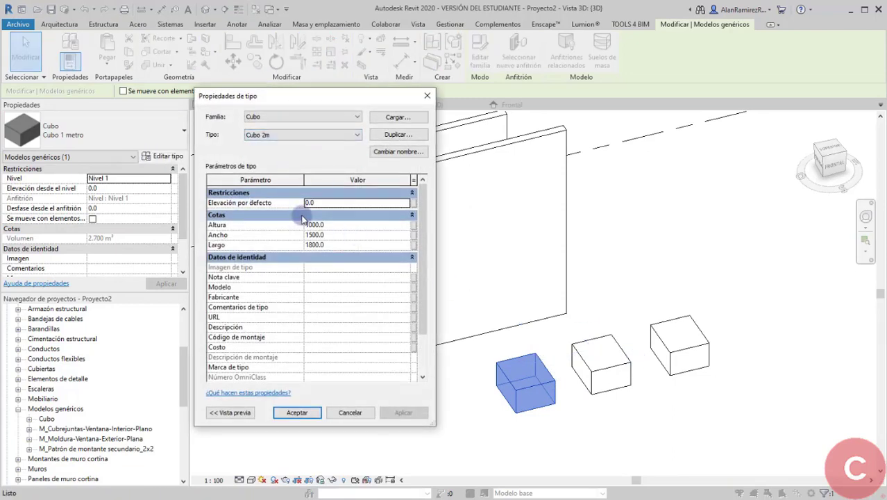
left_click(307, 137)
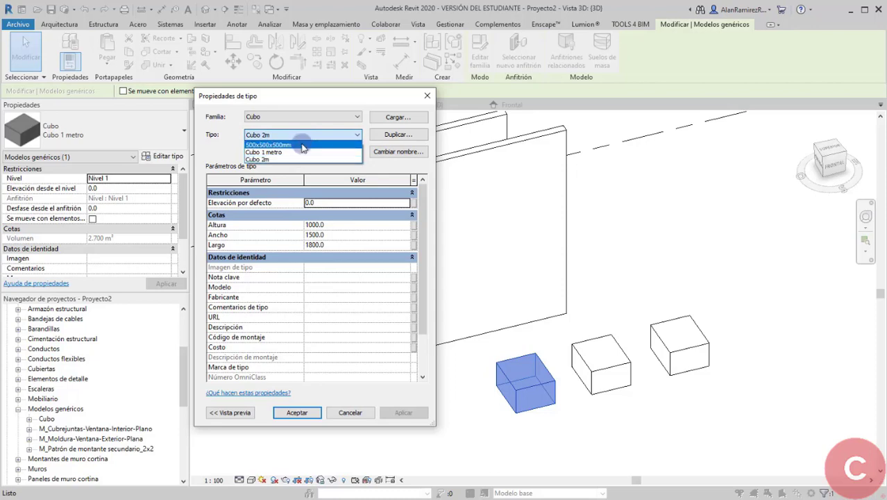
left_click(298, 144)
left_click(307, 137)
left_click(303, 152)
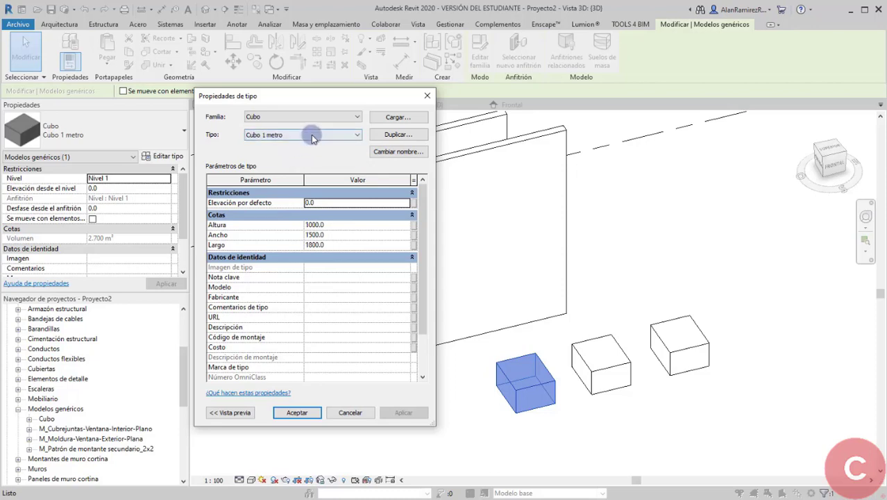
- Assign the Cubo 2m type to the selected block and set its Altura type parameter to 2
left_click(311, 135)
left_click(302, 160)
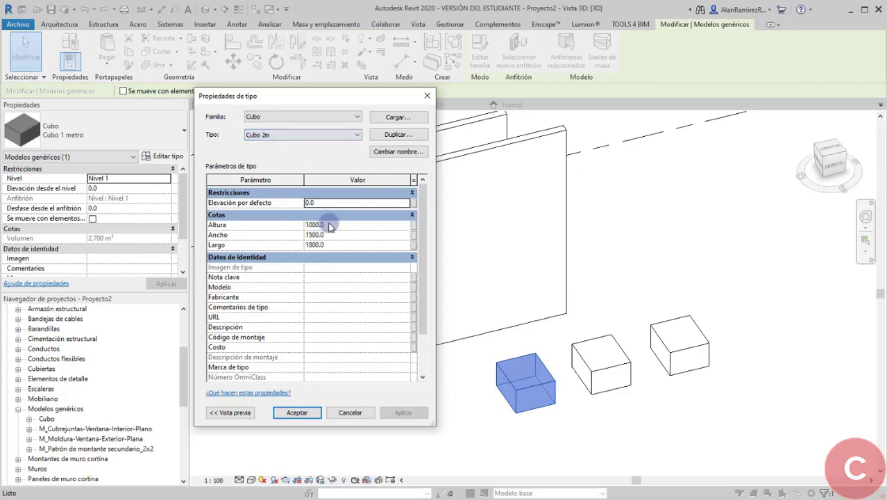
key("Return")
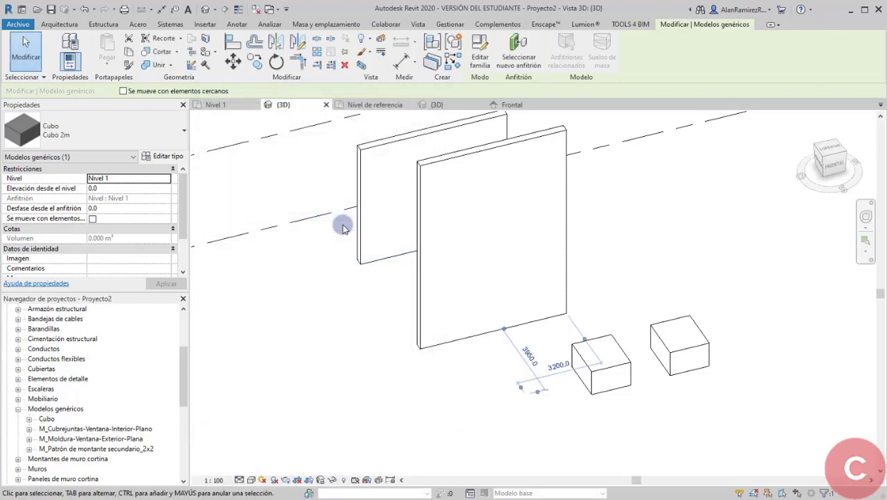
- Set the Altura type parameter of the selected Cubo 2m block to 2000 and deselect the block
left_click(161, 156)
left_click(329, 227)
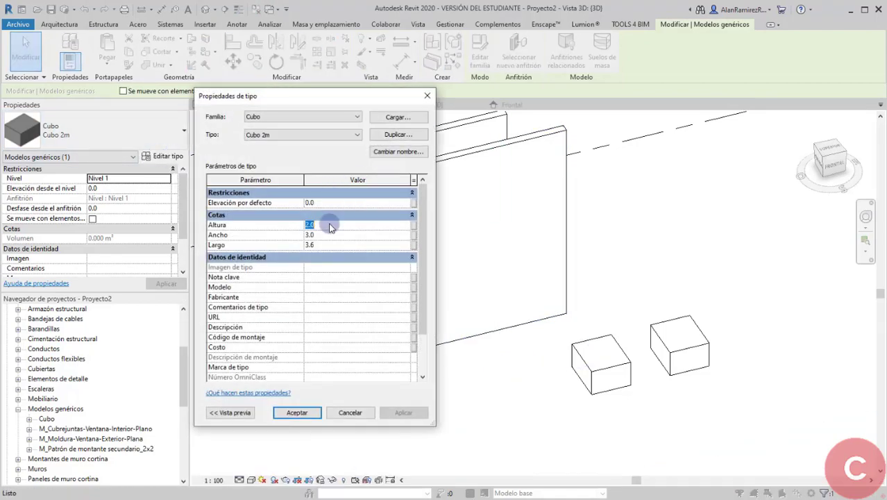
type("2000")
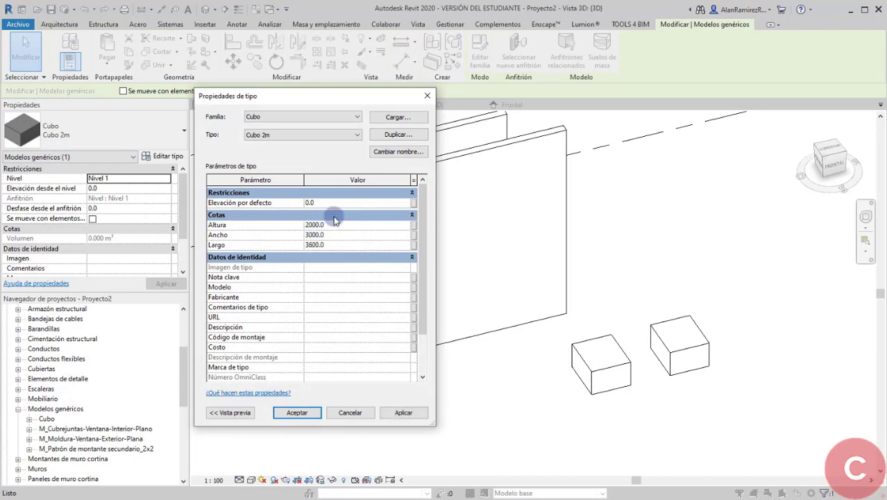
left_click(298, 412)
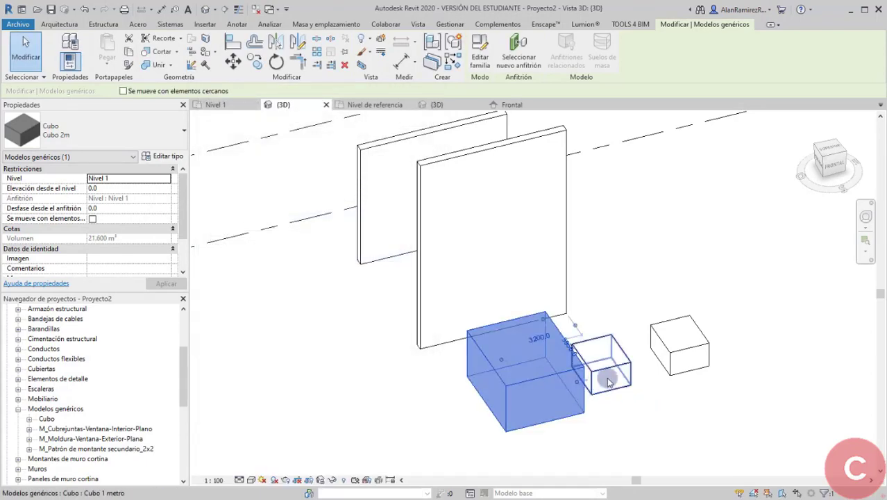
left_click(701, 397)
mouse_move(744, 434)
middle_mouse_down("shift")
mouse_move(650, 416)
mouse_move(501, 317)
mouse_move(630, 402)
mouse_move(683, 423)
mouse_move(759, 409)
mouse_move(752, 427)
middle_mouse_up("shift")
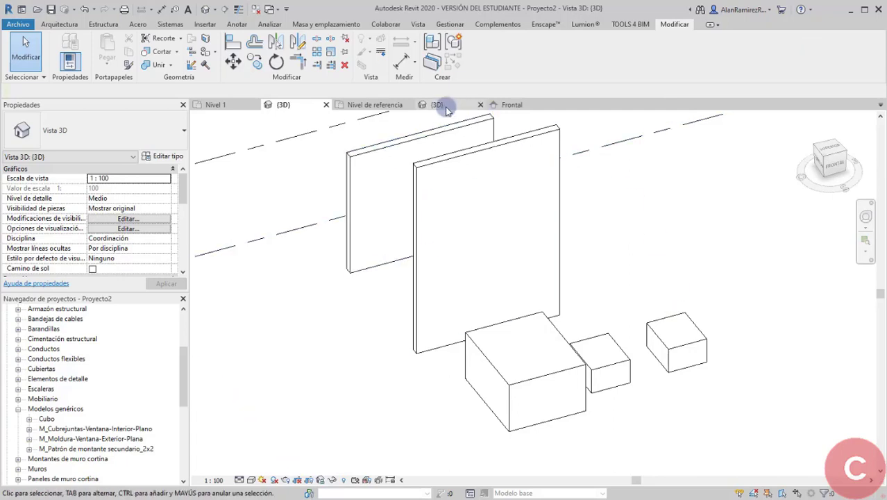
- In the cube family's Nivel de referencia plan, start an extrusion and sketch a 1500 by 1800 mm rectangle over the cube's outline
left_click(443, 106)
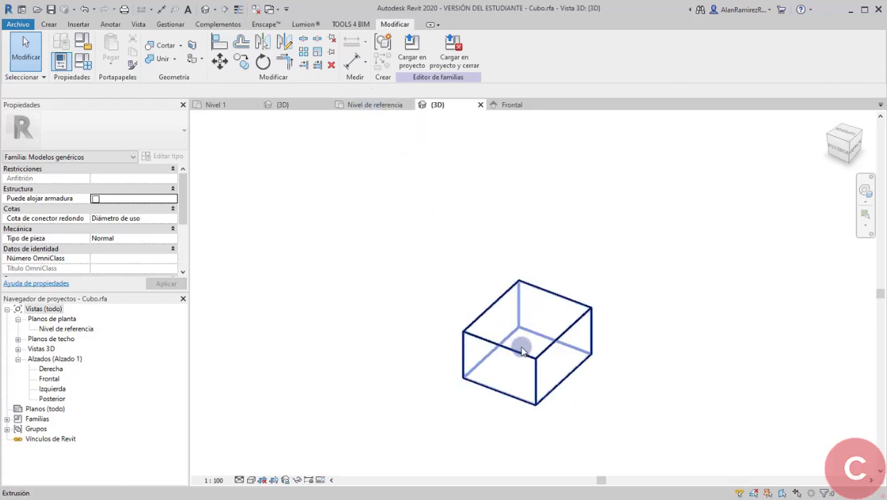
scroll(519, 346, "up", 4)
middle_click_drag(531, 372, 687, 400, "shift")
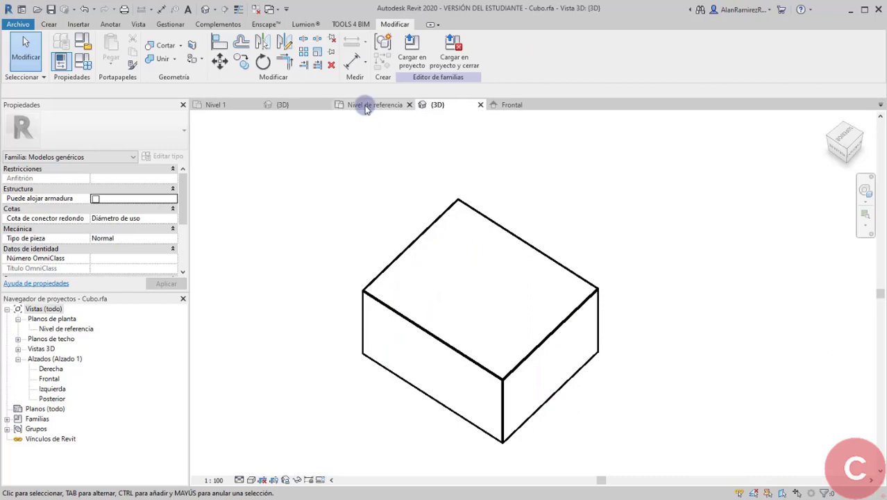
left_click(361, 104)
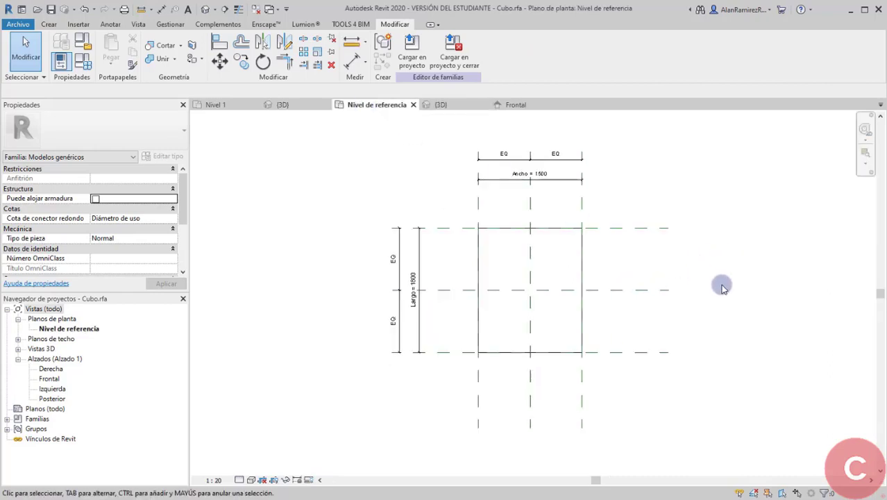
middle_click_drag(722, 283, 688, 286)
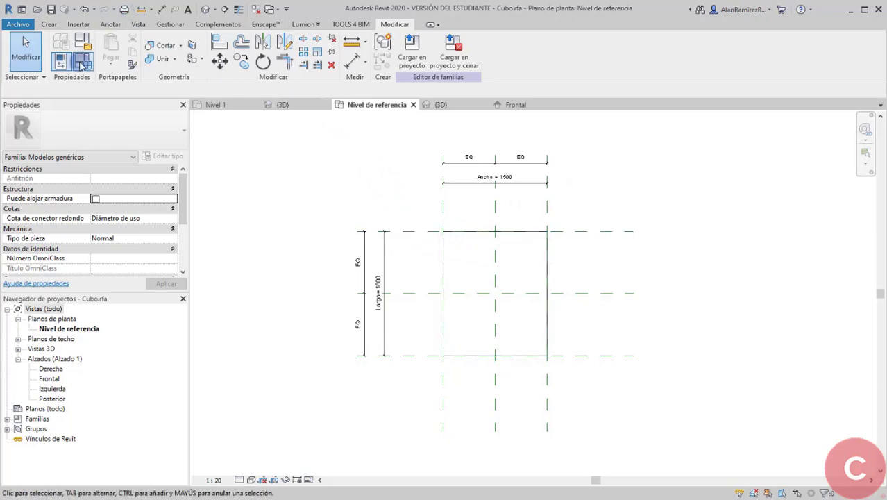
left_click(49, 25)
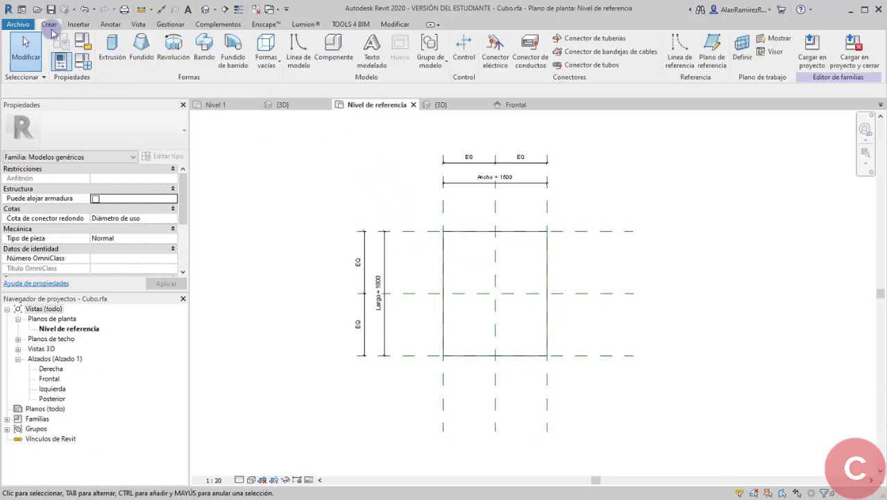
left_click(111, 48)
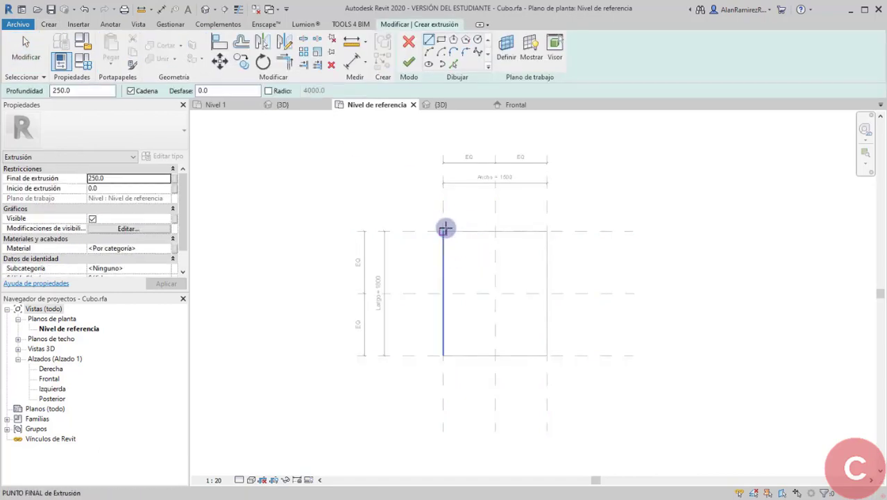
left_click(443, 40)
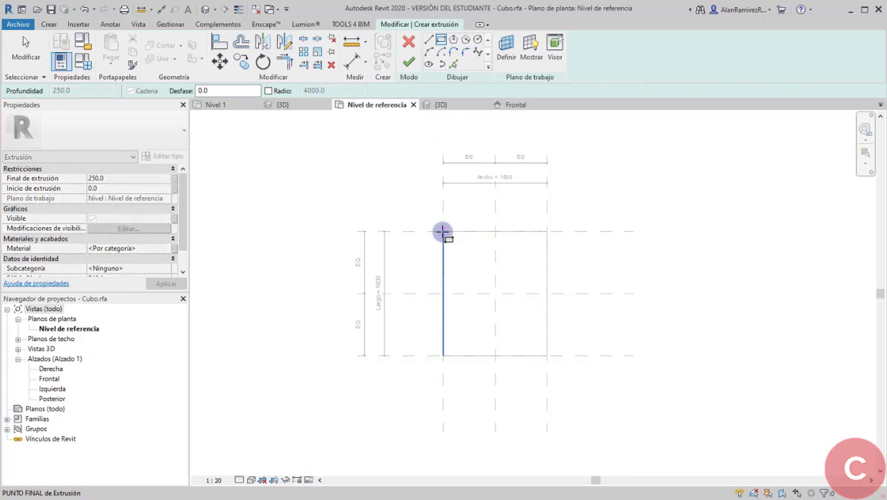
left_click(443, 231)
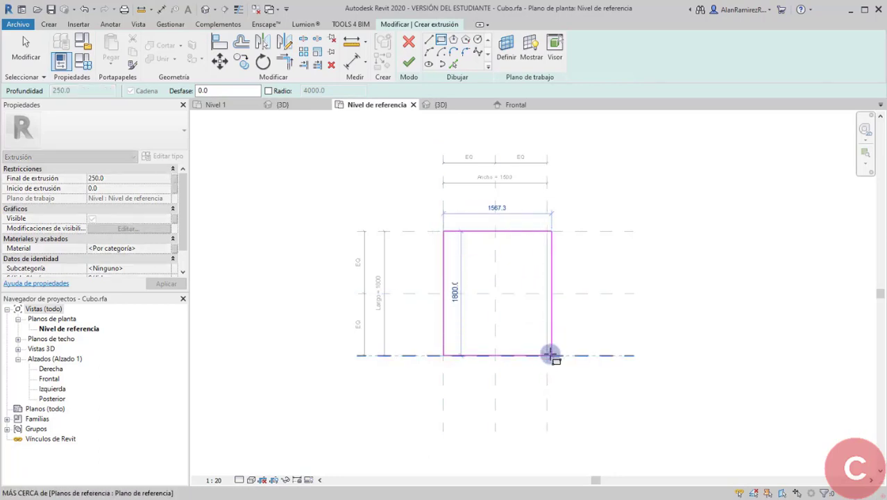
left_click(549, 354)
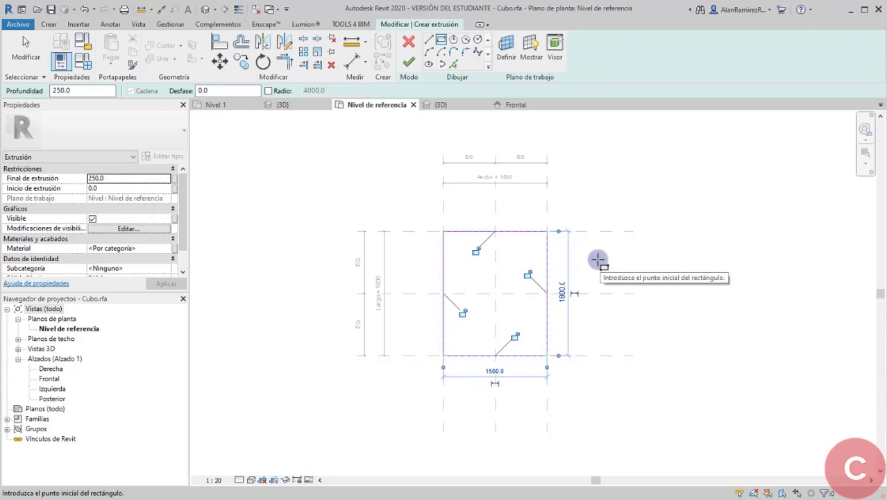
key("Escape")
key("Escape")
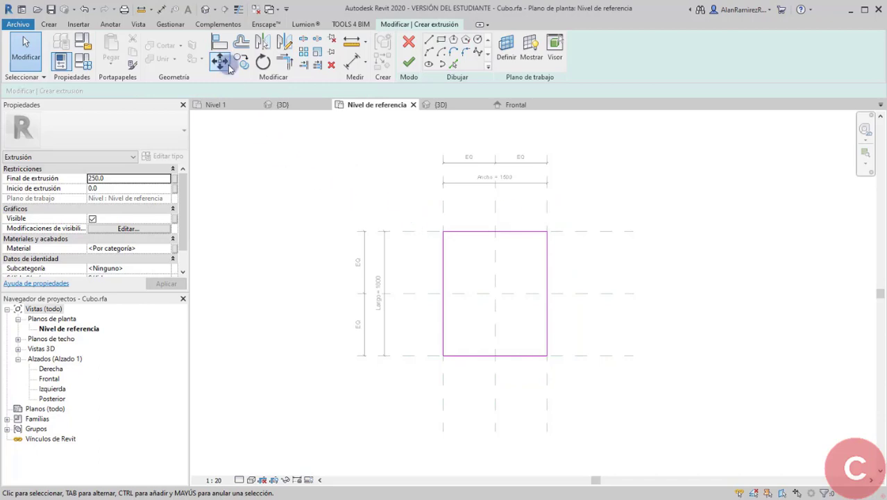
- Align and lock the rectangle's four sides to the outer reference planes and finish the extrusion sketch
left_click(219, 43)
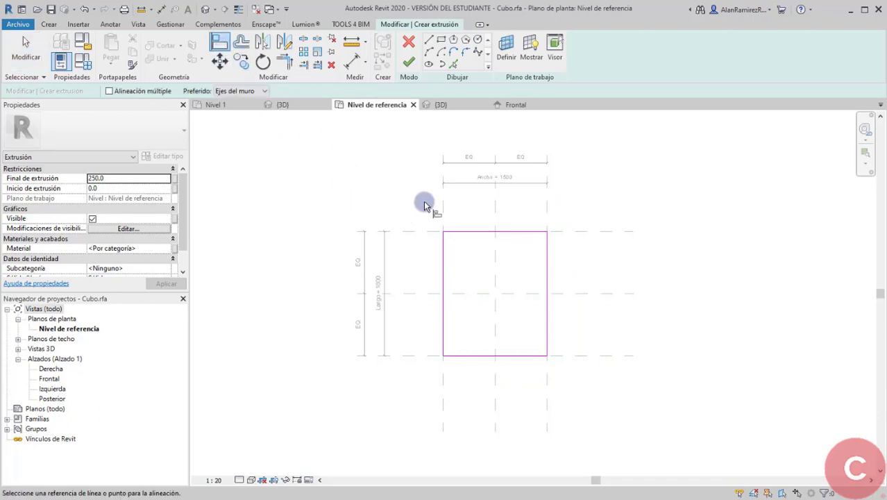
left_click(548, 213)
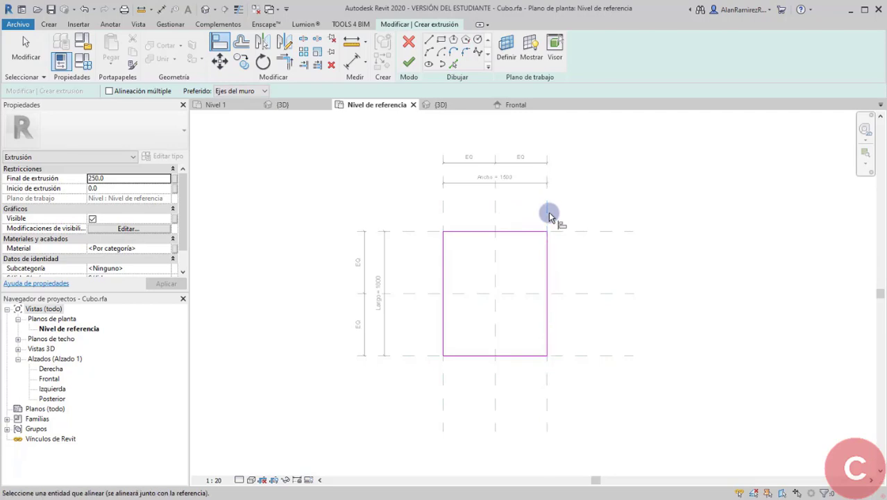
left_click(546, 260)
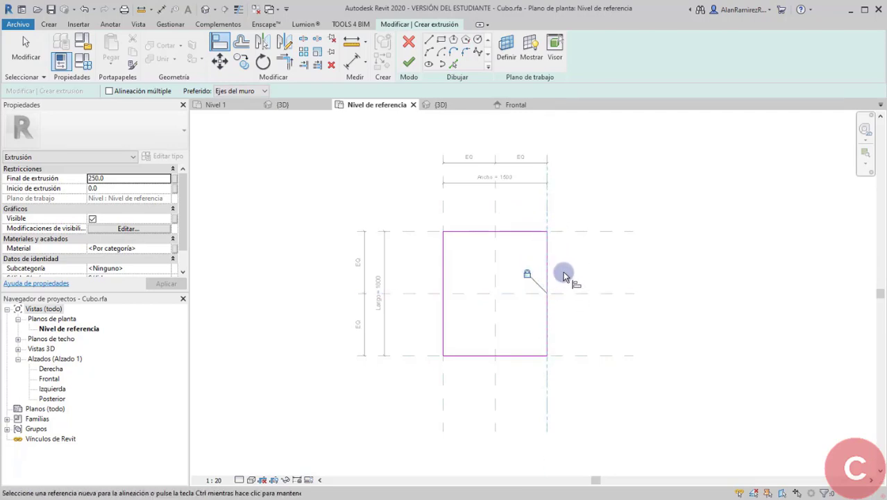
left_click(597, 356)
left_click(513, 354)
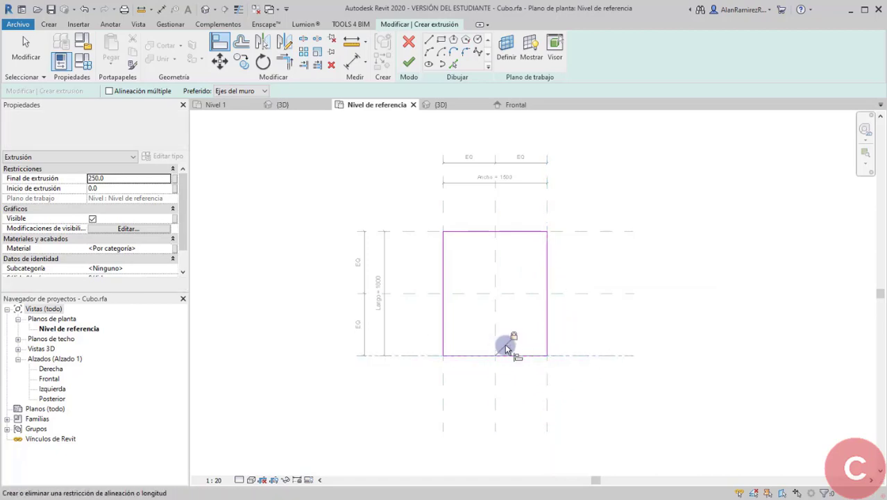
left_click(443, 387)
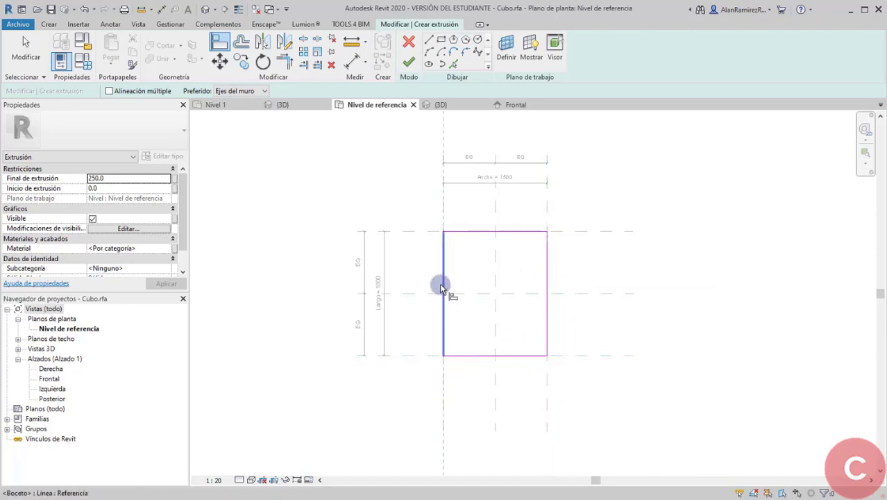
left_click(441, 288)
left_click(428, 232)
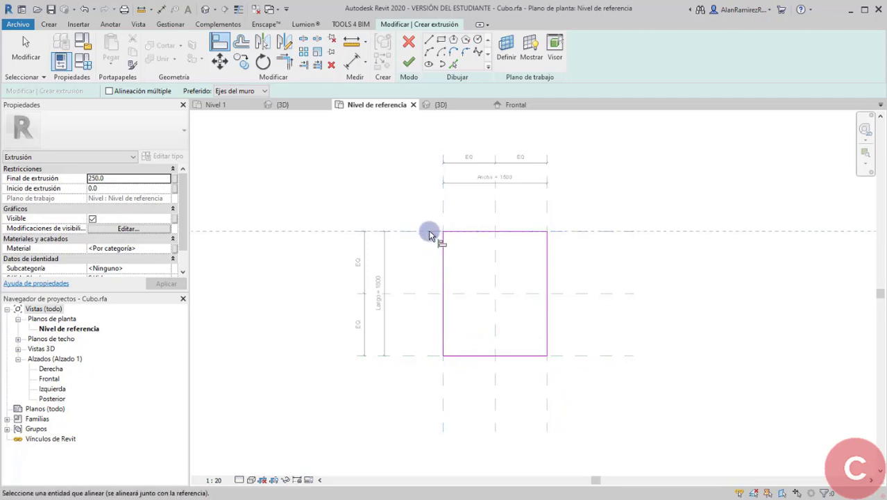
left_click(531, 232)
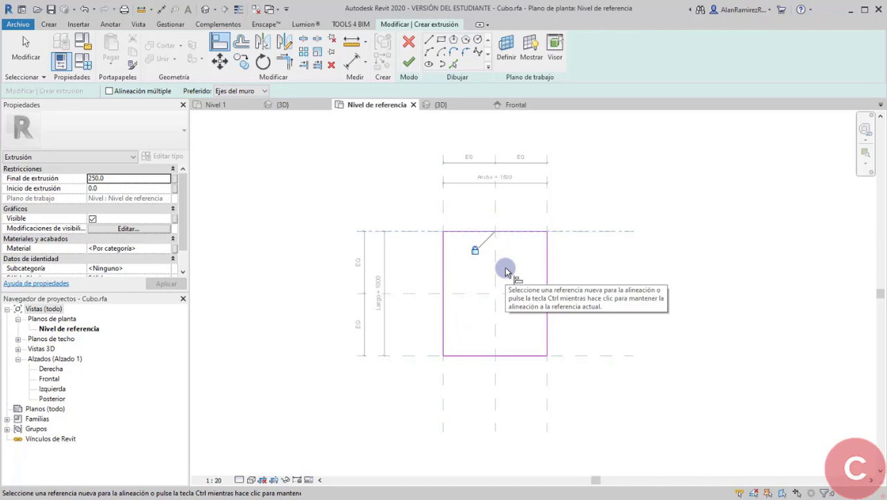
left_click(409, 64)
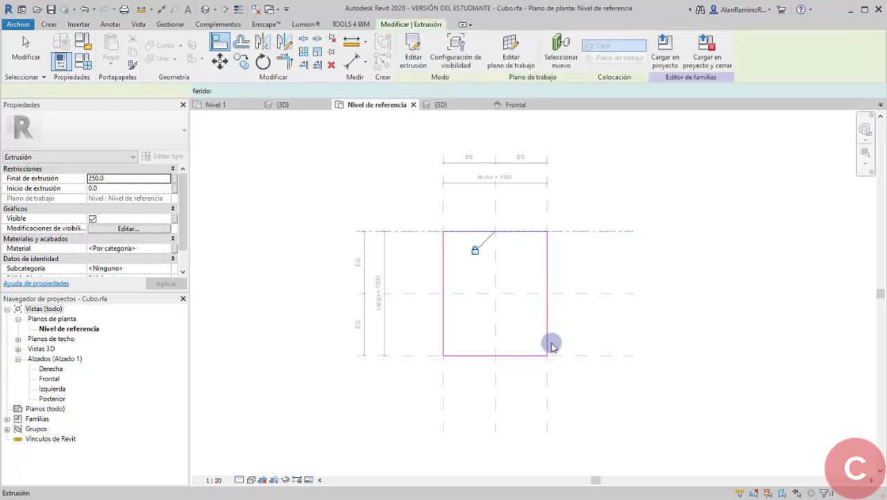
- In the Frontal elevation, stretch the new extrusion to start at the cube's top plane with about 380 mm depth, and check it in 3D
left_click(515, 104)
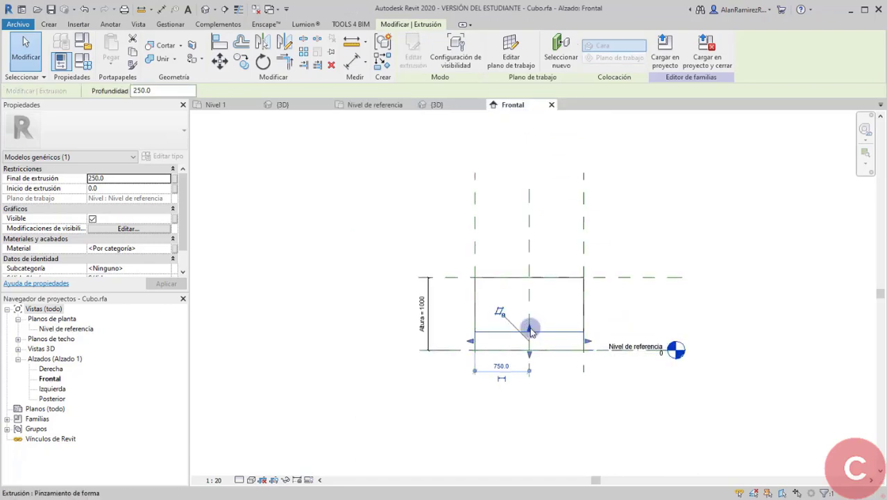
left_click_drag(531, 329, 533, 228)
left_click_drag(529, 297, 531, 279)
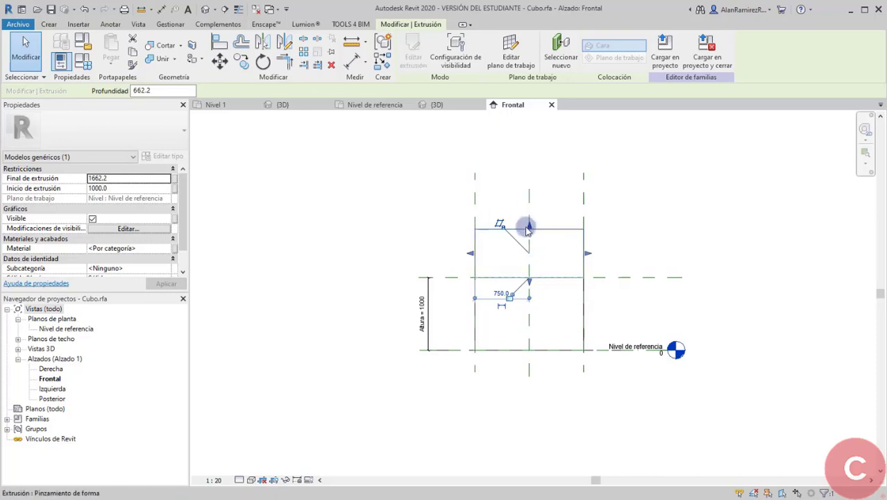
left_click_drag(529, 228, 532, 248)
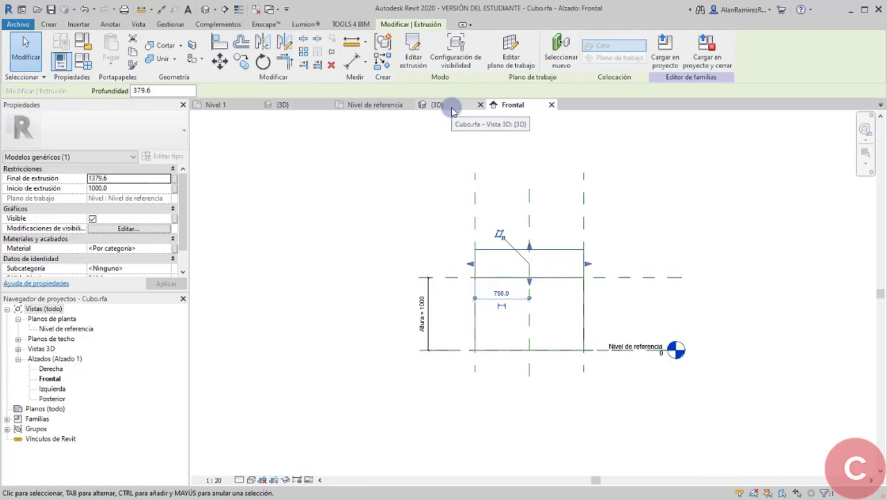
left_click(452, 111)
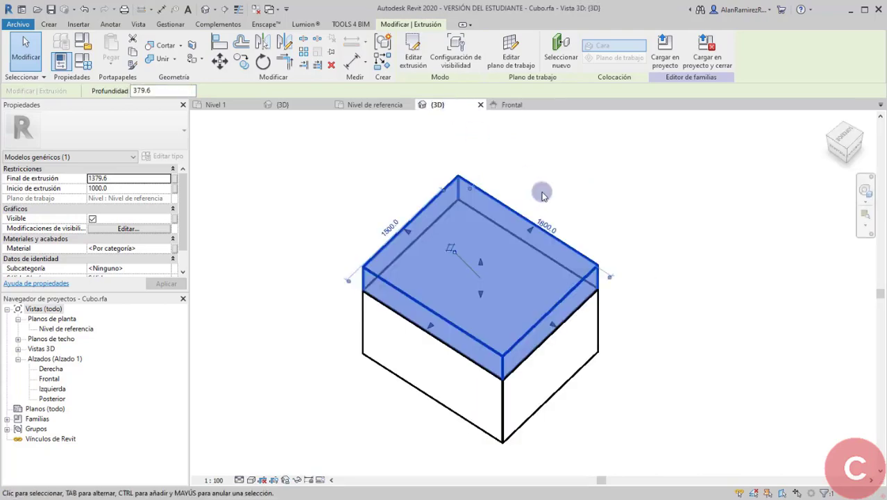
left_click(609, 194)
middle_click_drag(673, 279, 800, 313)
- Test the family by setting the Cubo 2m type's Altura to 3000 and applying it
left_click(79, 64)
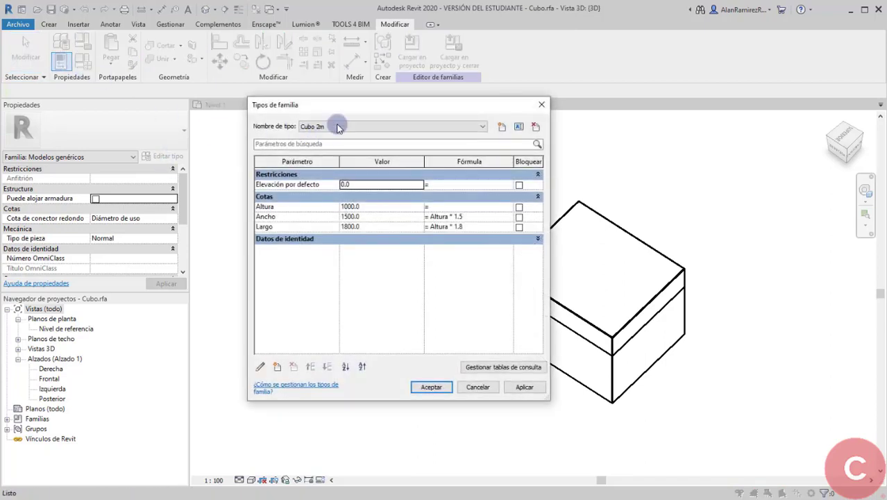
left_click_drag(372, 110, 179, 117)
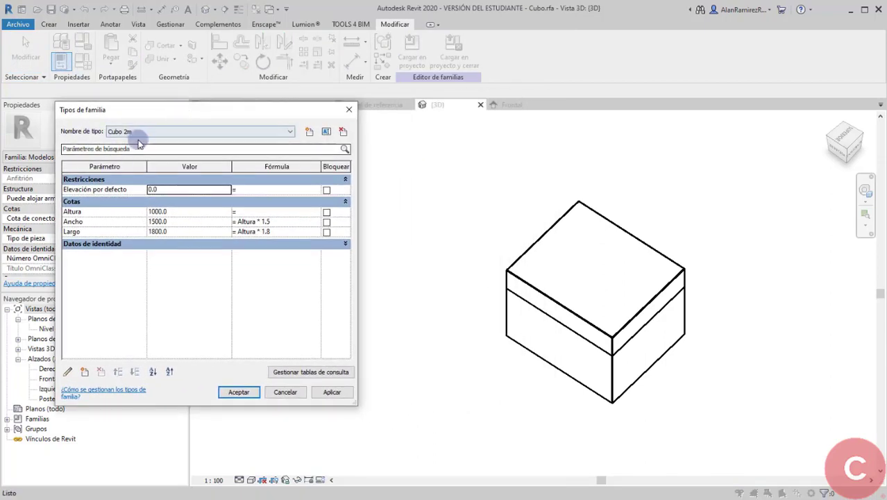
left_click(195, 213)
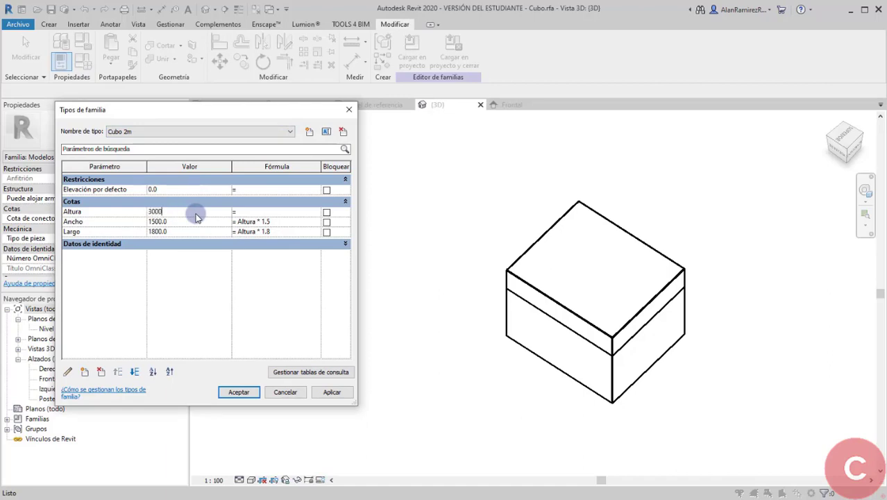
left_click(332, 392)
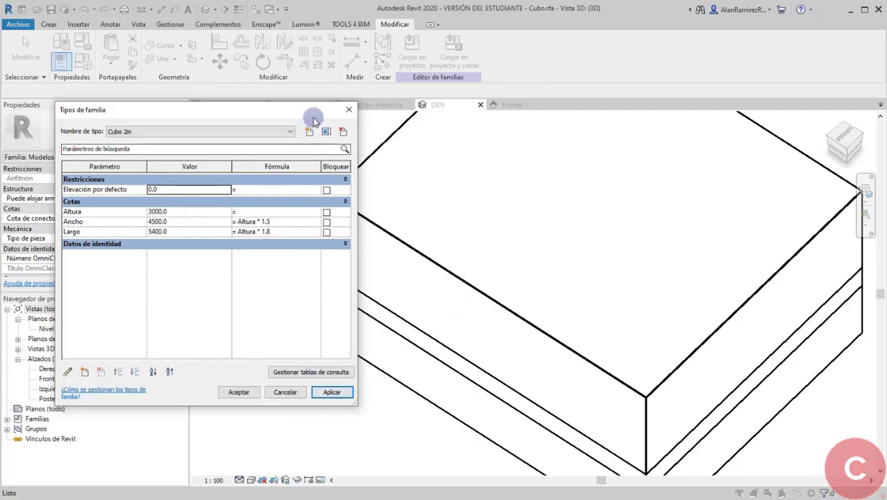
left_click_drag(312, 117, 246, 150)
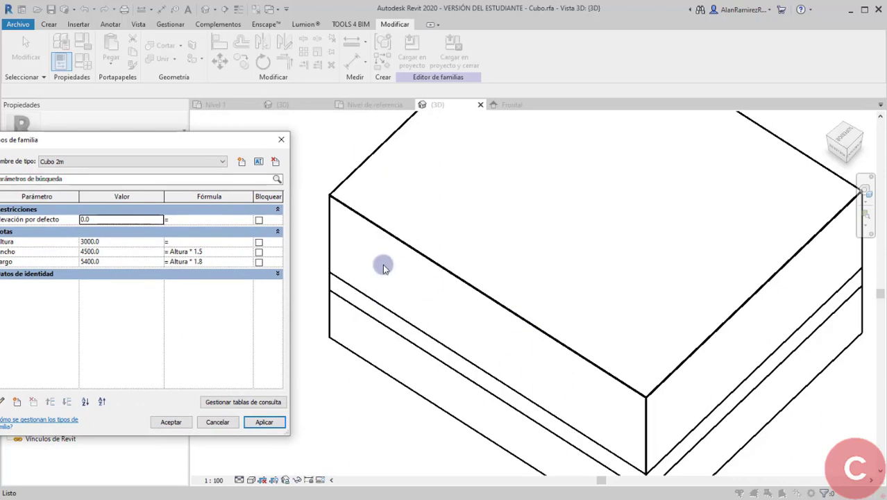
- Set the Cubo 2m type's Altura to 1000, apply it and accept the family types
left_click(133, 243)
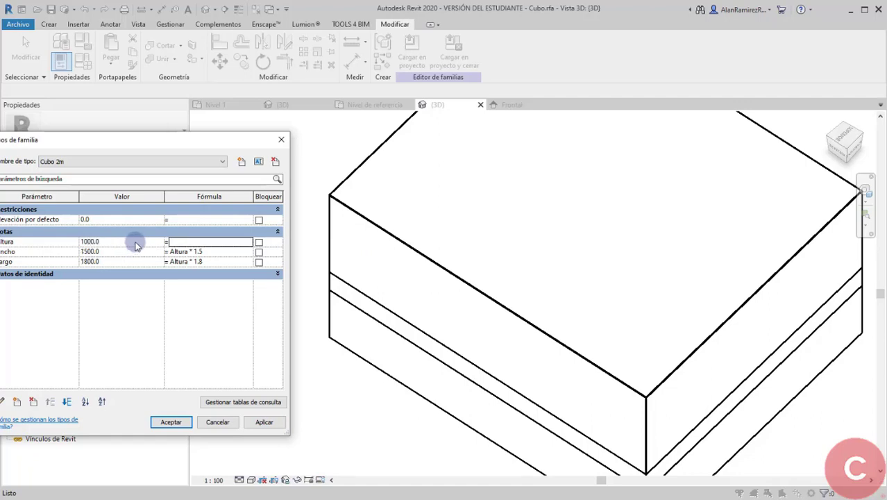
left_click(263, 422)
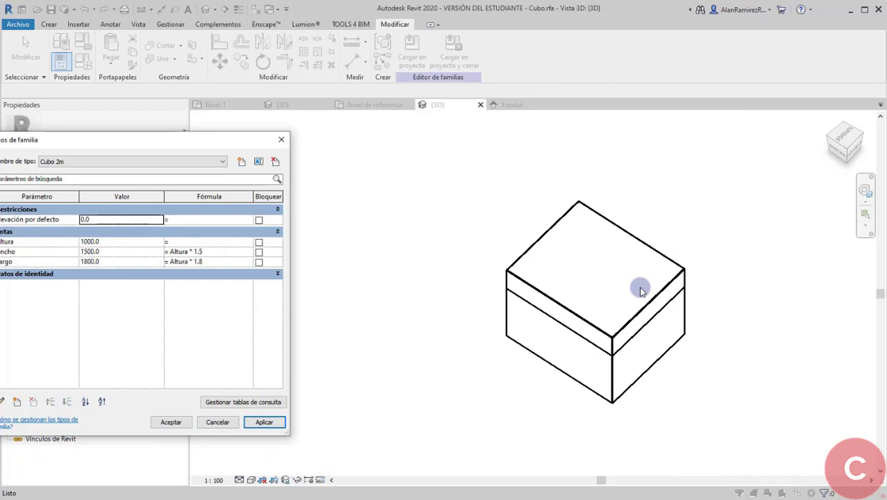
left_click(171, 422)
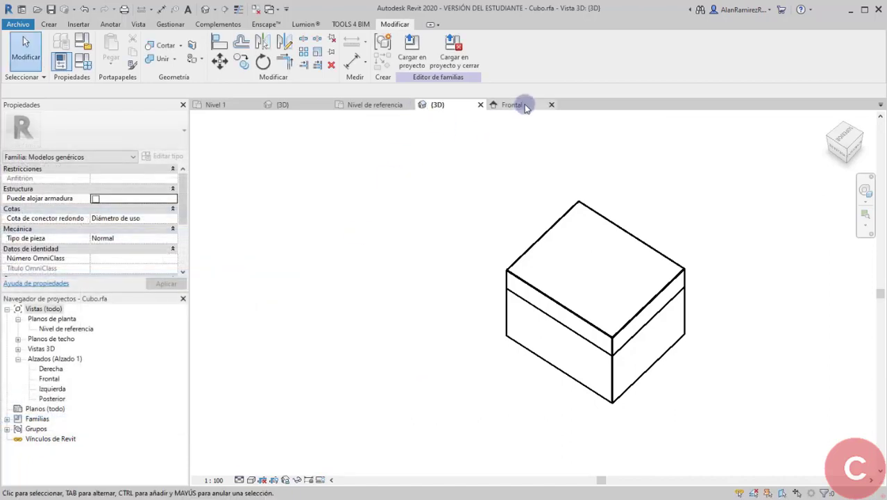
- In the Frontal elevation, stretch the upper extrusion's top to about 1804 mm and raise its base to about 1250 mm, off the cube
left_click(522, 104)
scroll(527, 263, "up", 2)
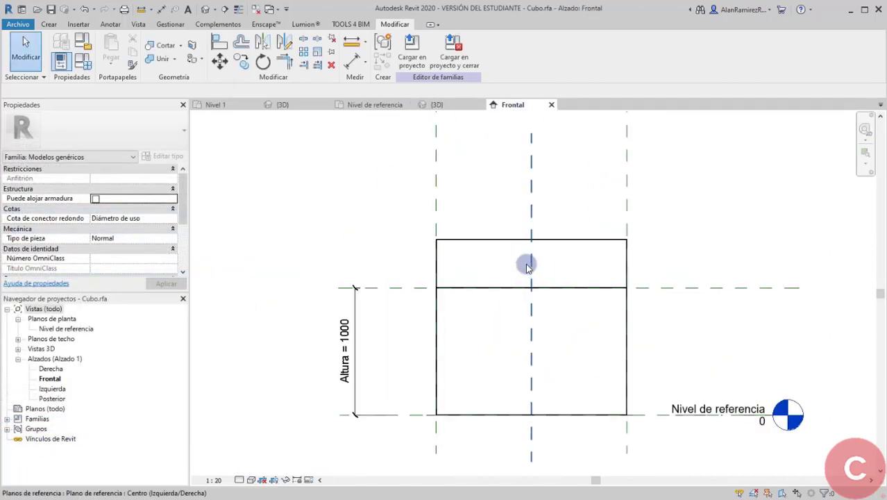
left_click(516, 244)
left_click_drag(532, 240, 531, 185)
left_click_drag(533, 291, 534, 255)
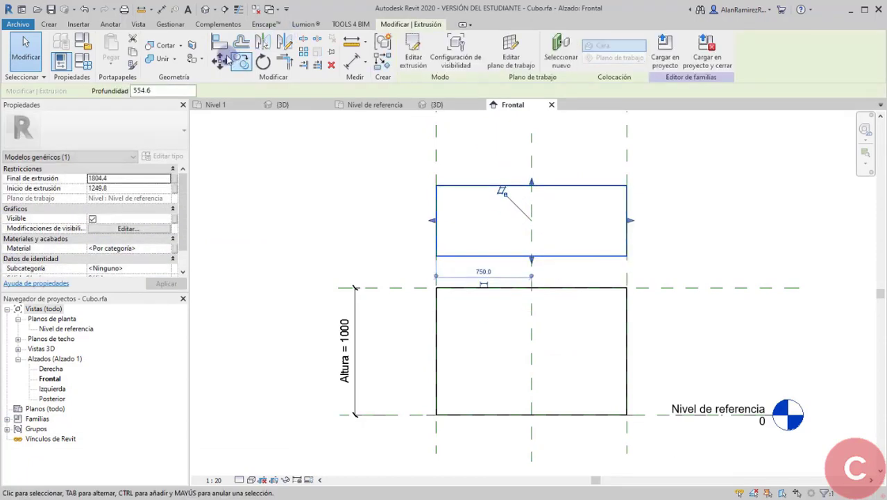
- Align the upper extrusion's bottom edge to the reference plane at the cube's top and lock it
left_click(329, 151)
key("a")
key("l")
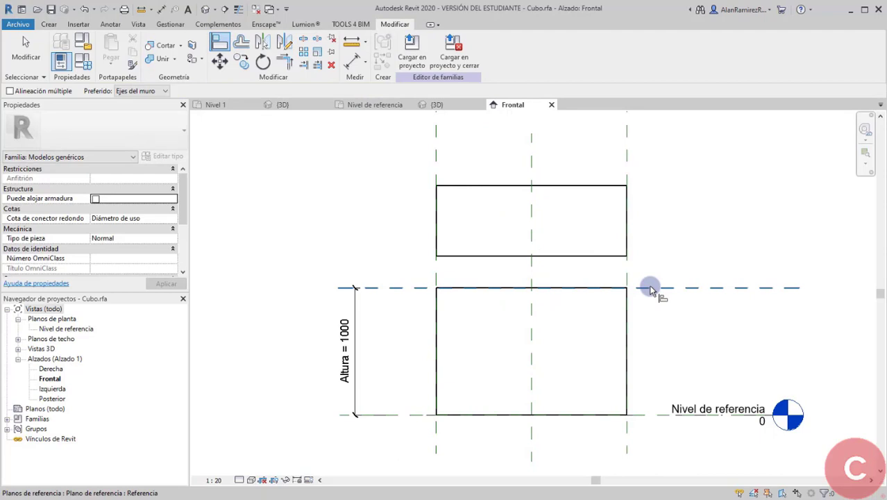
left_click(650, 287)
left_click(603, 256)
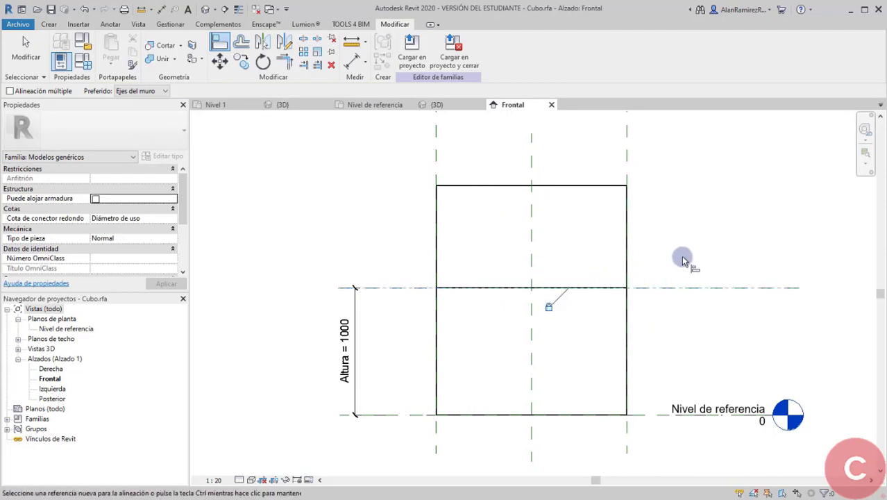
key("Escape")
key("Escape")
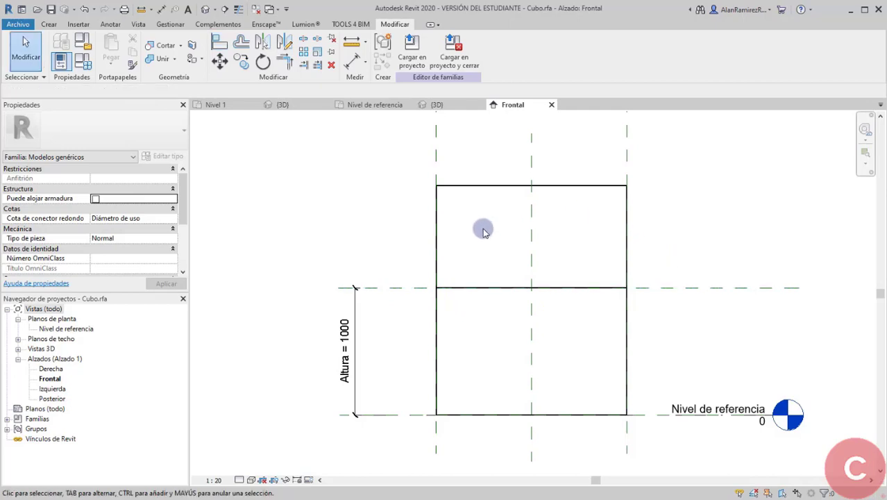
- Lower the upper extrusion's top so its depth is about 298 mm
left_click(472, 186)
left_click(472, 186)
middle_click_drag(458, 229, 472, 252)
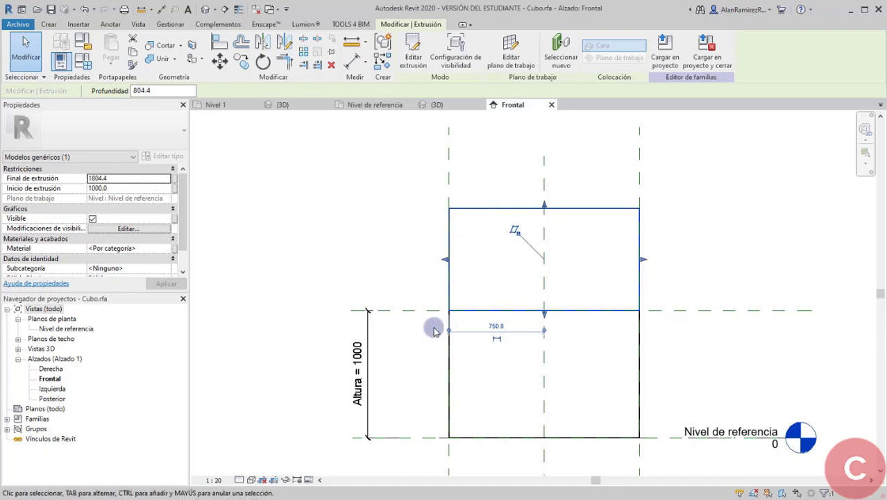
left_click_drag(538, 204, 537, 270)
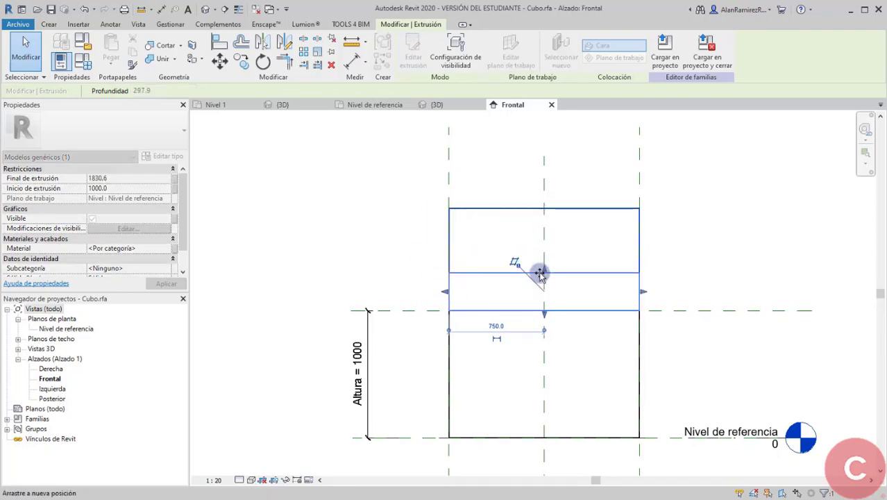
left_click(720, 259)
- Draw a horizontal reference plane 500 mm above the cube's top and stretch the extrusion's top onto it, locking it there
key("r")
key("p")
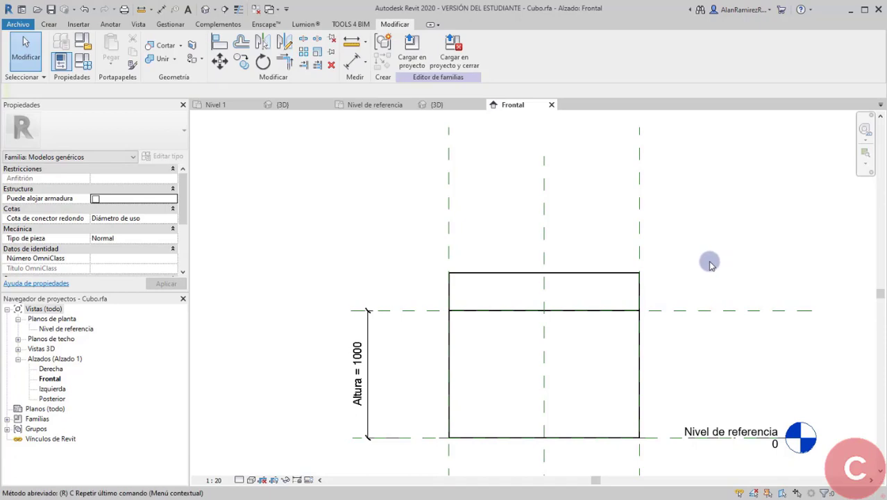
left_click(348, 246)
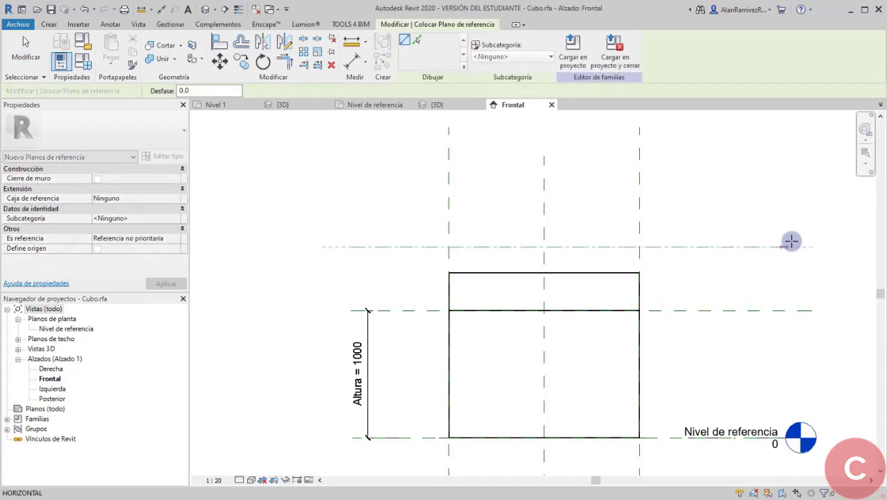
left_click(812, 247)
key("Escape")
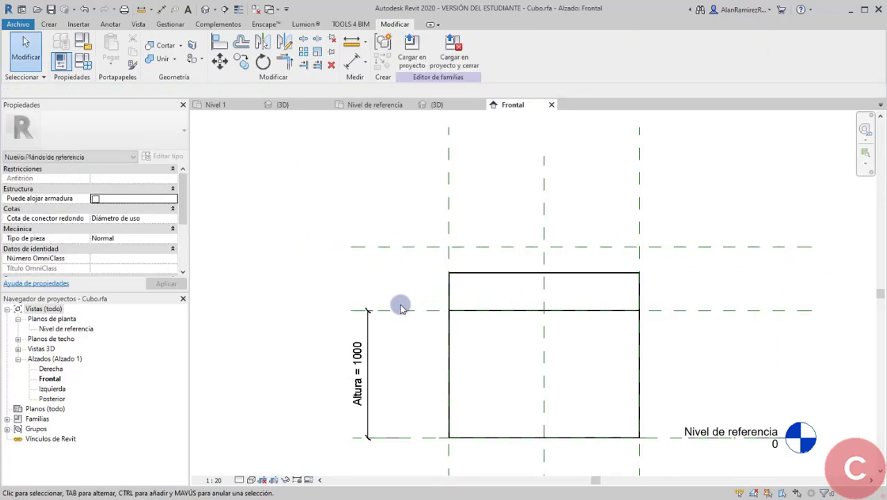
left_click(469, 284)
left_click_drag(543, 271, 541, 247)
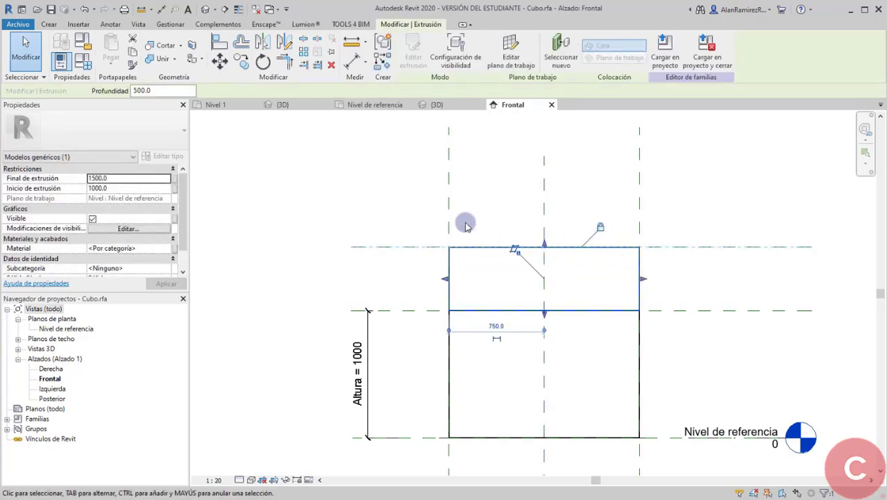
- Add an aligned dimension between the cube's top reference plane and the new plane above it
left_click(352, 62)
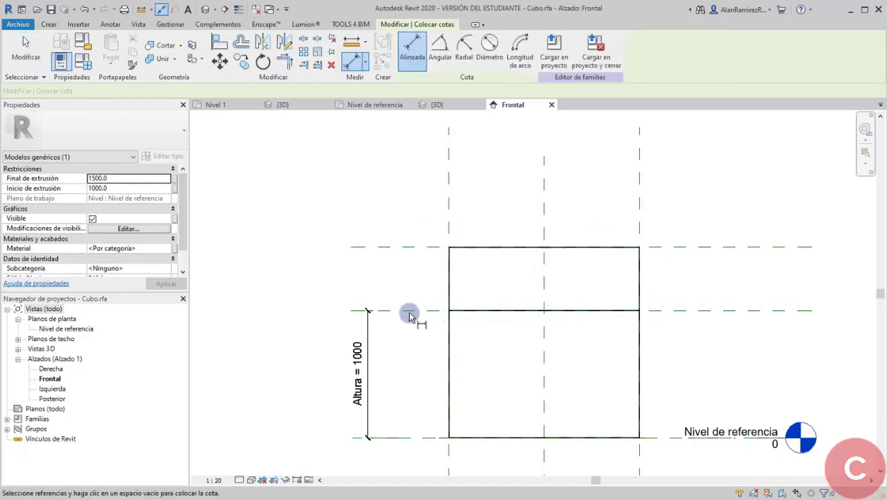
left_click(408, 310)
left_click(411, 246)
left_click(395, 262)
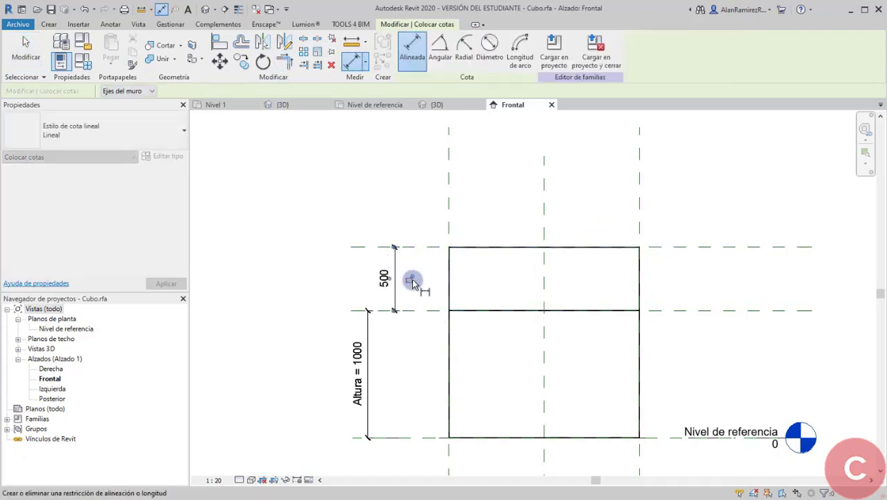
key("Escape")
- Label the upper extrusion's height dimension with a new type parameter named Espesor
left_click(396, 286)
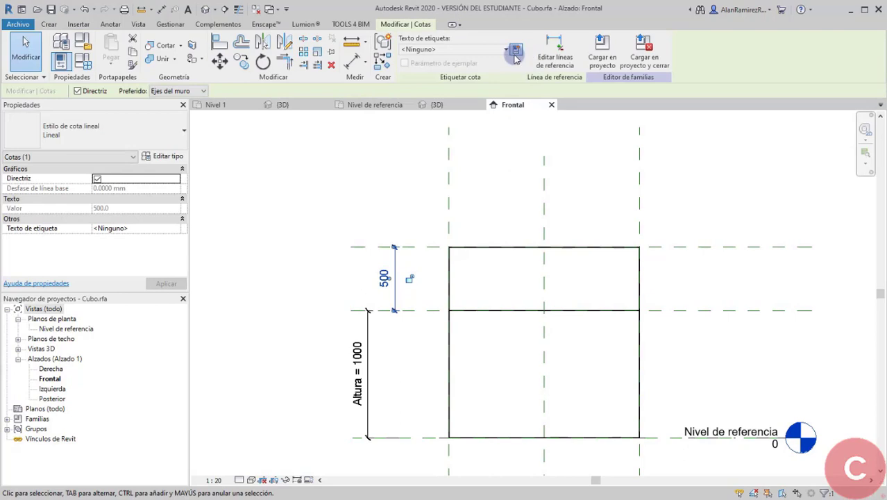
left_click(515, 55)
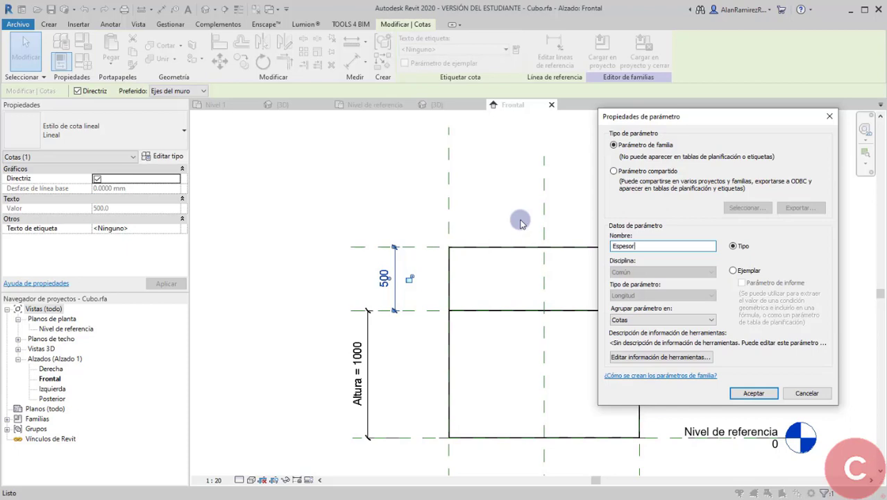
left_click(754, 394)
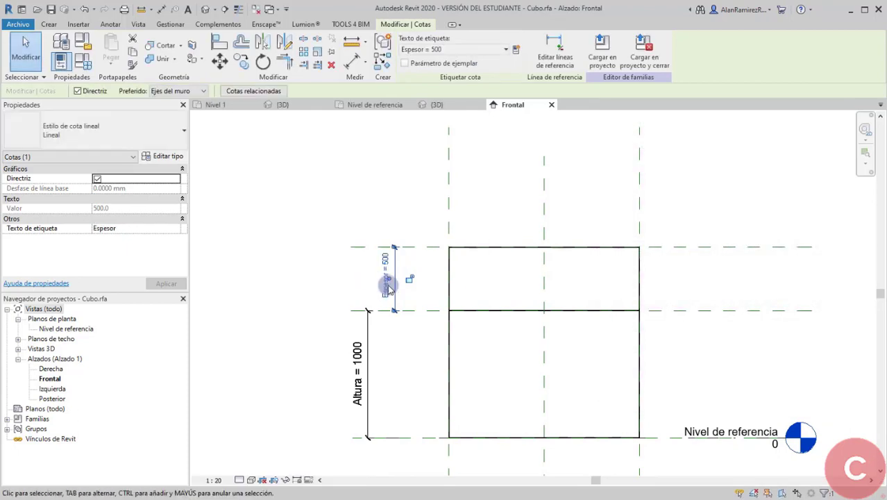
- Set the Espesor dimension to 100 by editing it from the uppermost reference plane
scroll(415, 261, "up", 3)
scroll(424, 259, "down", 2)
middle_click_drag(571, 290, 511, 295)
left_click(356, 239)
left_click(304, 273)
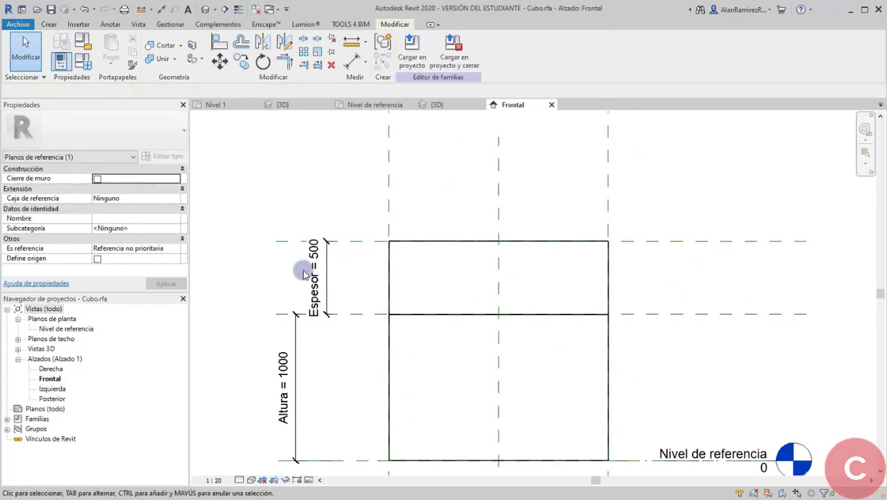
left_click(356, 242)
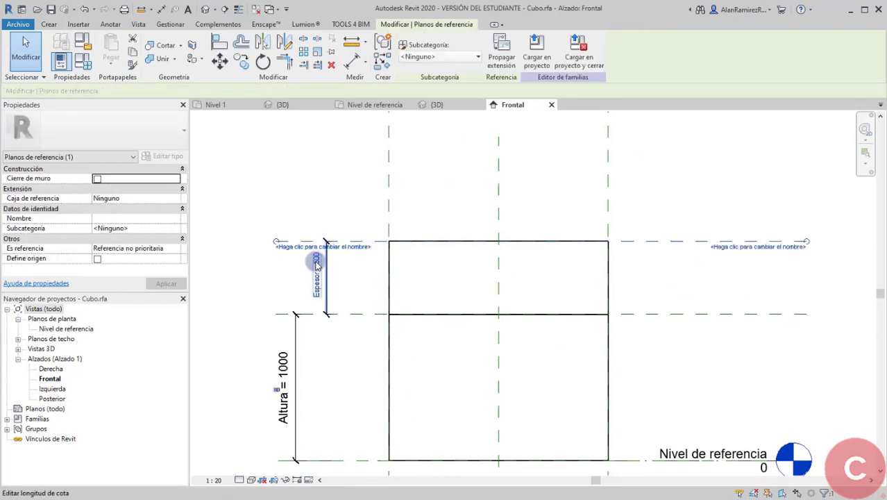
left_click(317, 262)
type("1")
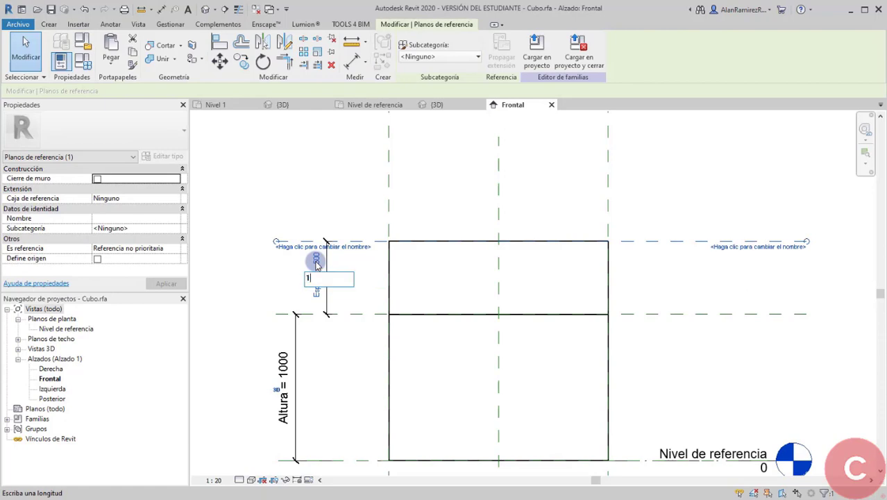
type("00")
key("Return")
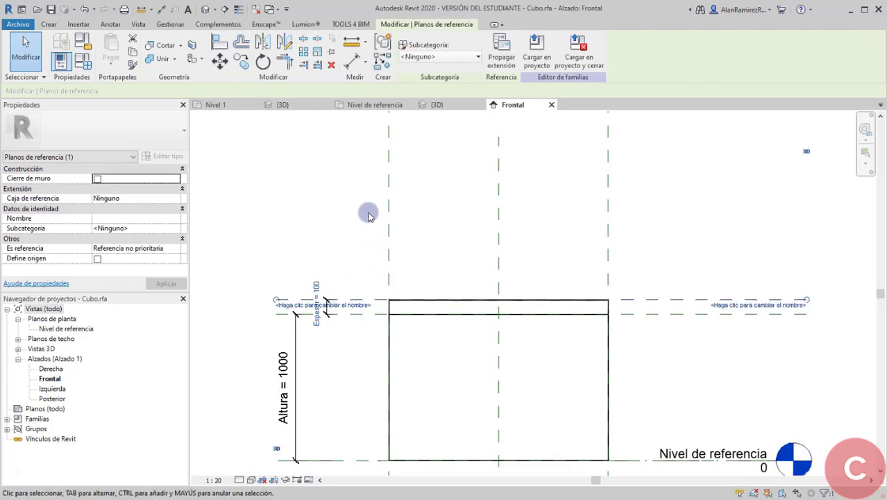
left_click(368, 215)
- Set the Espesor dimension to 50
scroll(319, 290, "down", 1)
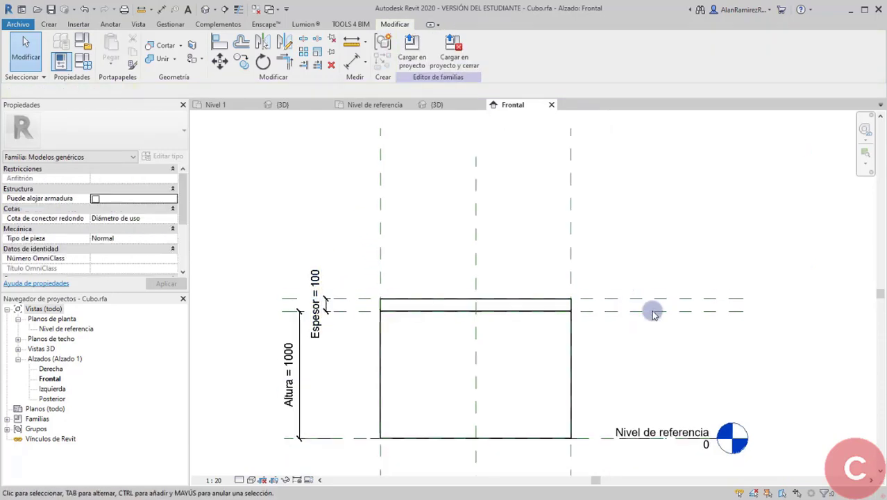
middle_click_drag(702, 266, 674, 297)
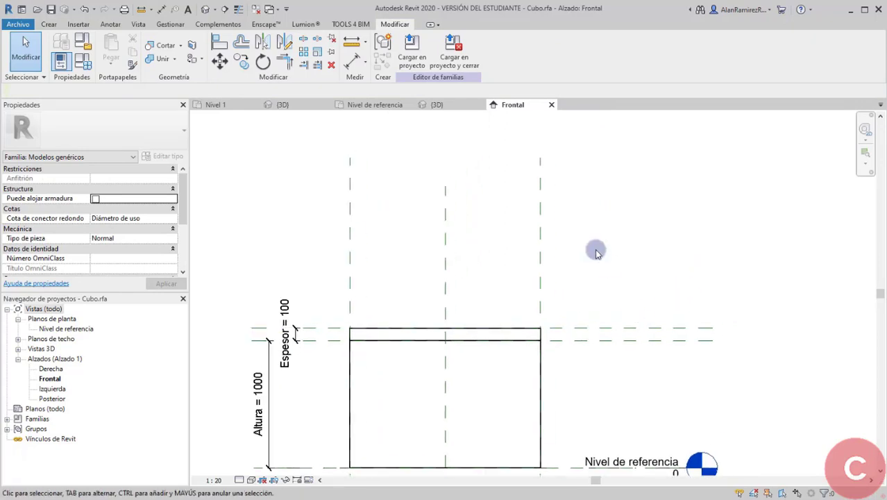
scroll(586, 237, "down", 1)
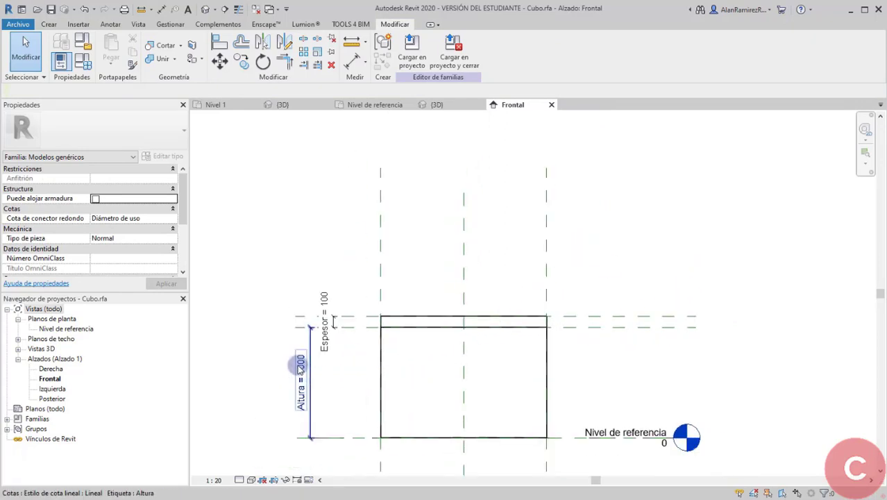
scroll(327, 304, "up", 1)
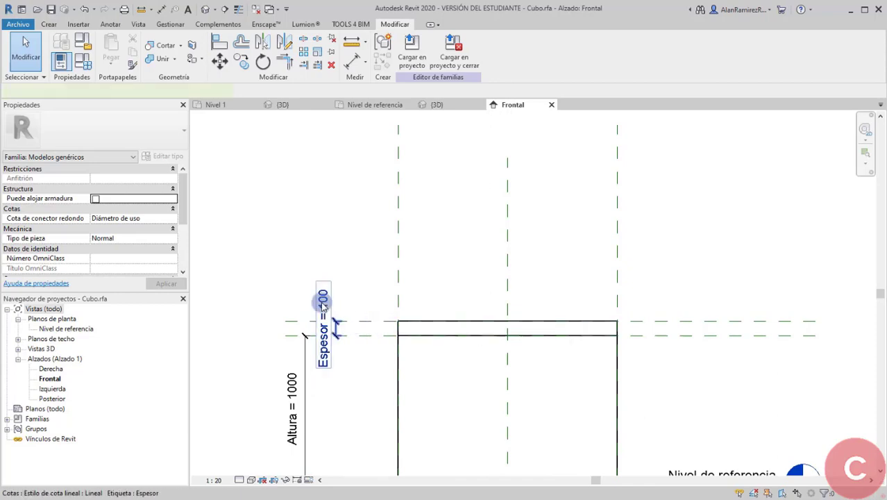
left_click(323, 306)
left_click(329, 313)
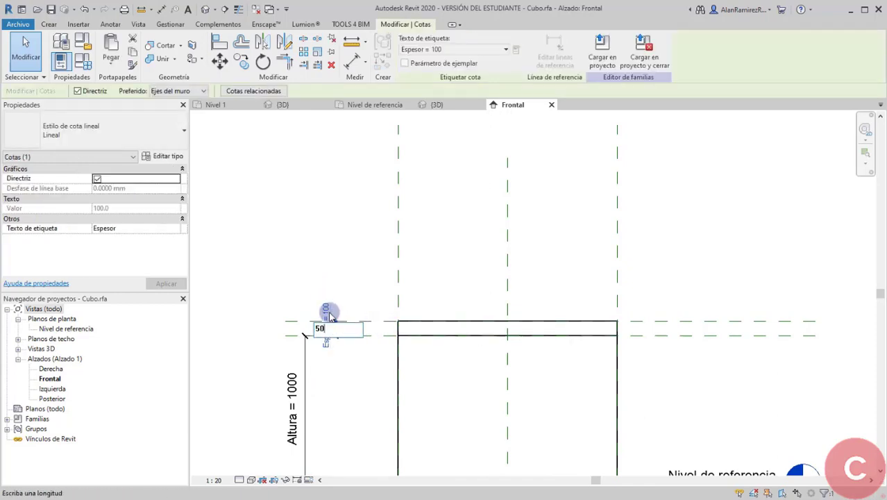
key("Return")
left_click(340, 233)
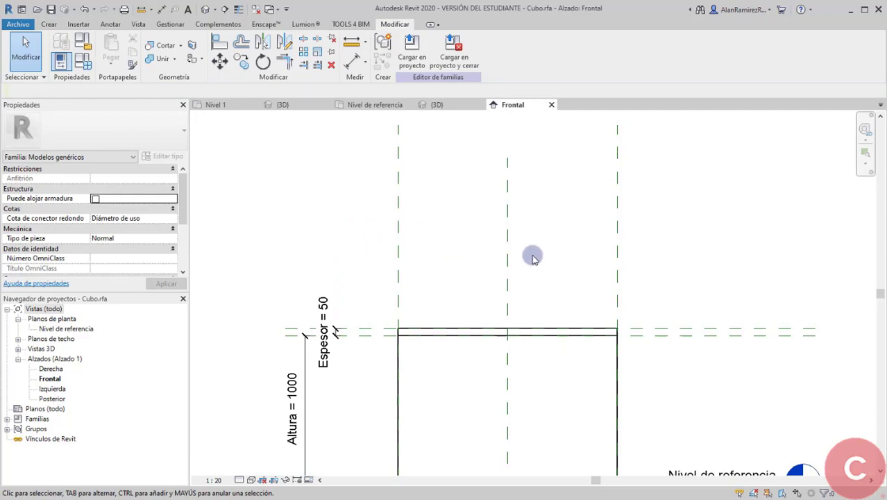
- With the 3D view open, set the Cubo 2m type's Espesor to 150 and Altura to 2000 in the family types and apply them
scroll(533, 255, "down", 2)
middle_click_drag(702, 291, 670, 302)
left_click(447, 104)
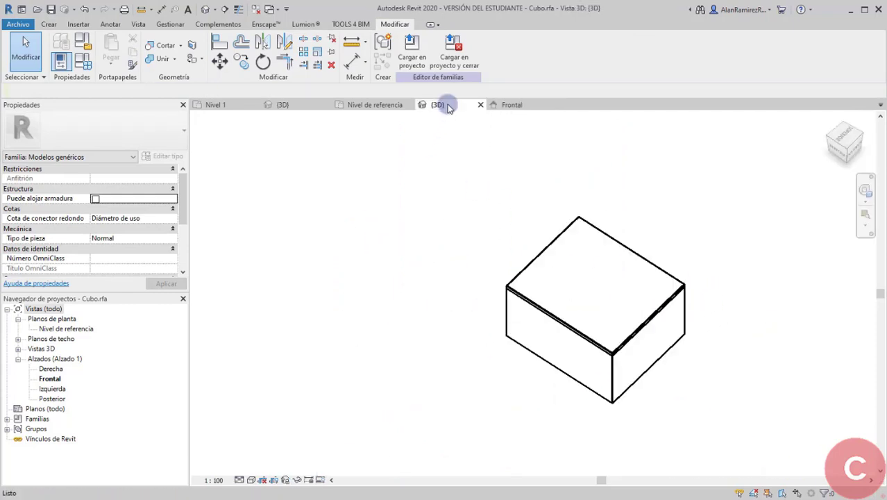
middle_click_drag(562, 320, 629, 312, "shift")
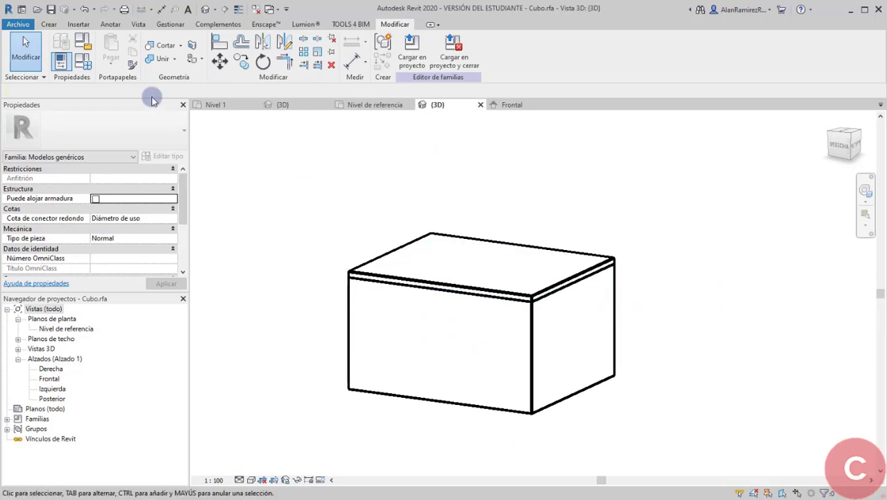
left_click(84, 61)
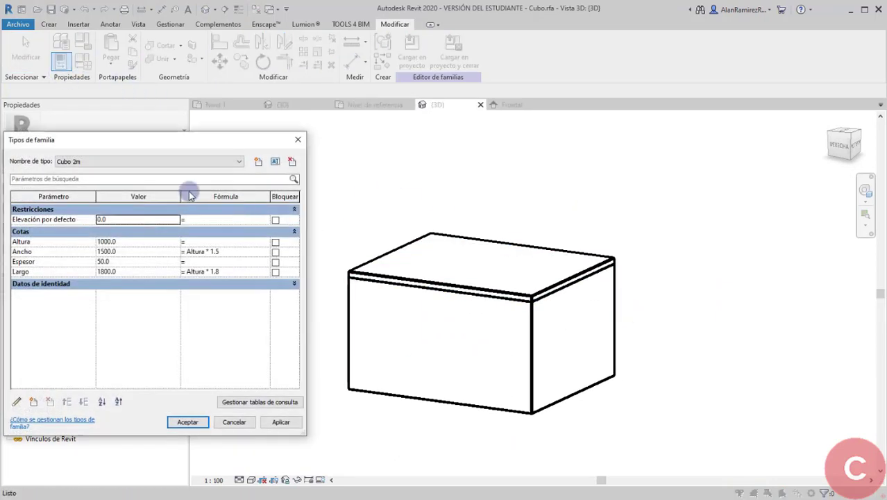
left_click(129, 261)
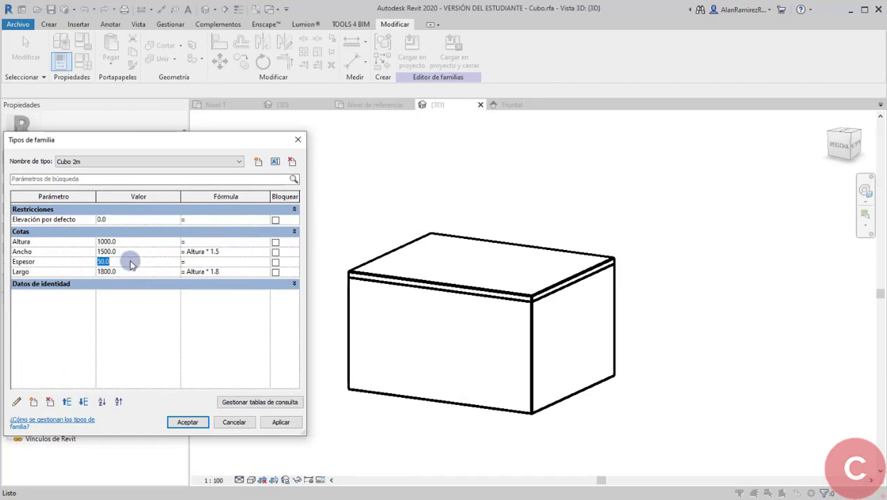
left_click(96, 162)
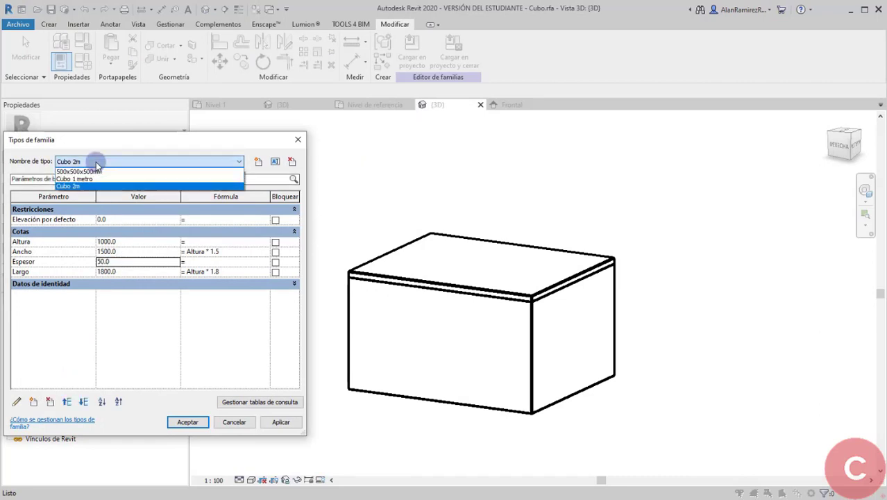
left_click(130, 269)
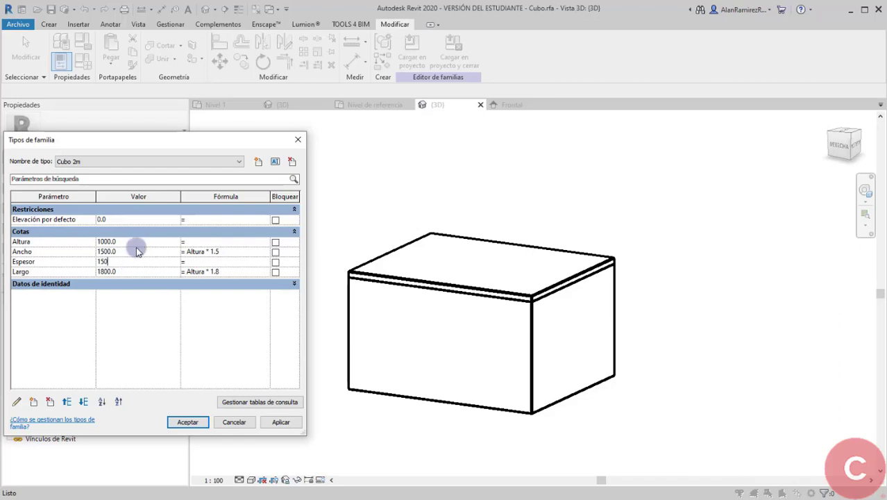
type("2000")
left_click(280, 421)
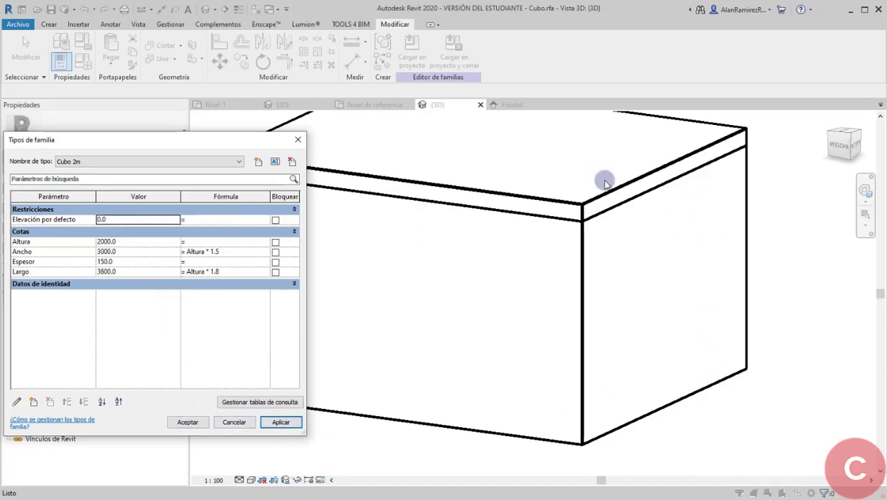
- Set the Cubo 1 metro type's Espesor to 100 and apply it to the family
left_click(100, 161)
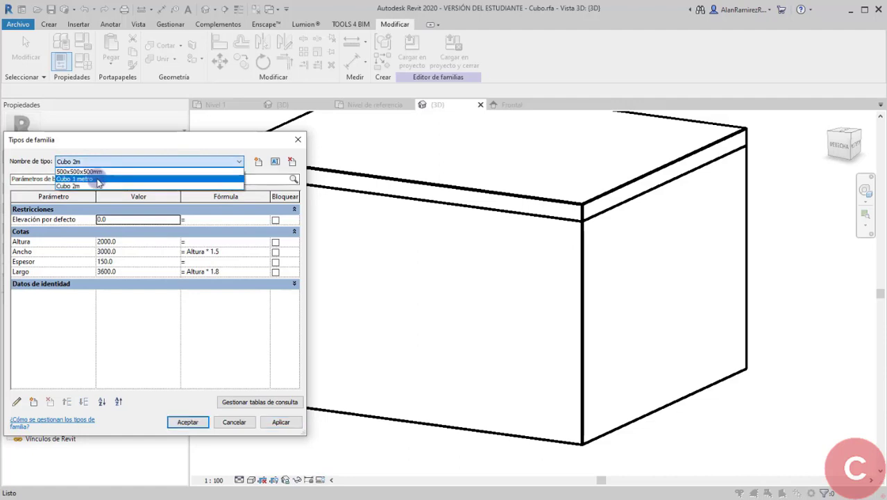
left_click(99, 179)
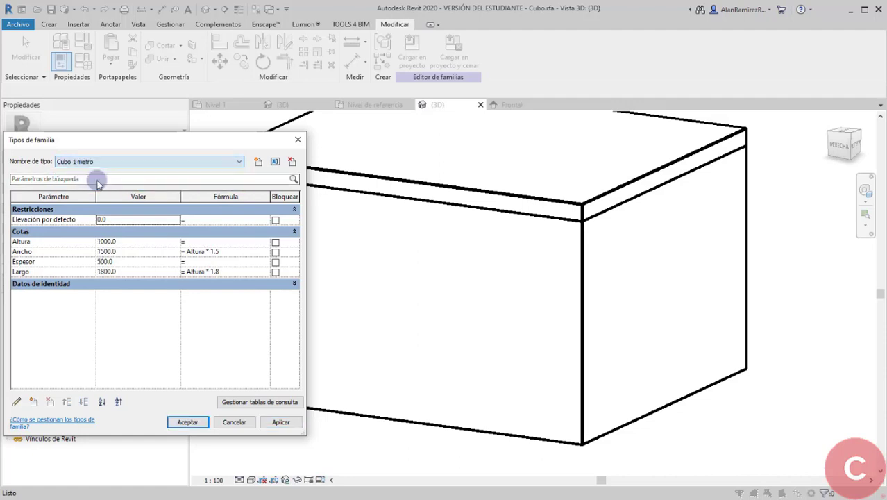
left_click(134, 266)
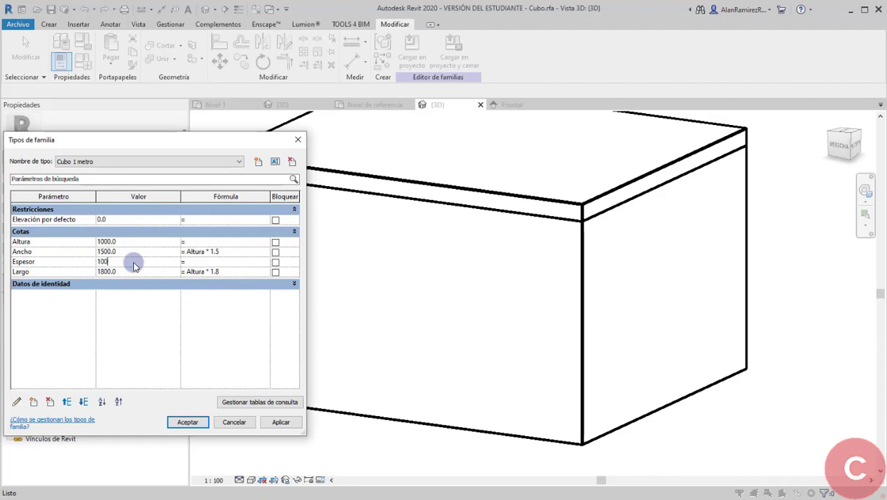
left_click(280, 422)
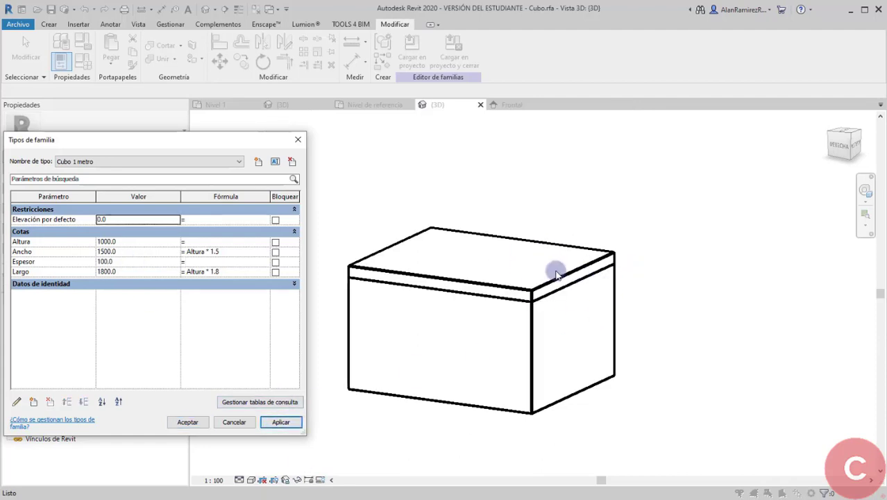
- Set the 500x500x500mm type's Espesor to 50, apply it and accept the family types
left_click(134, 161)
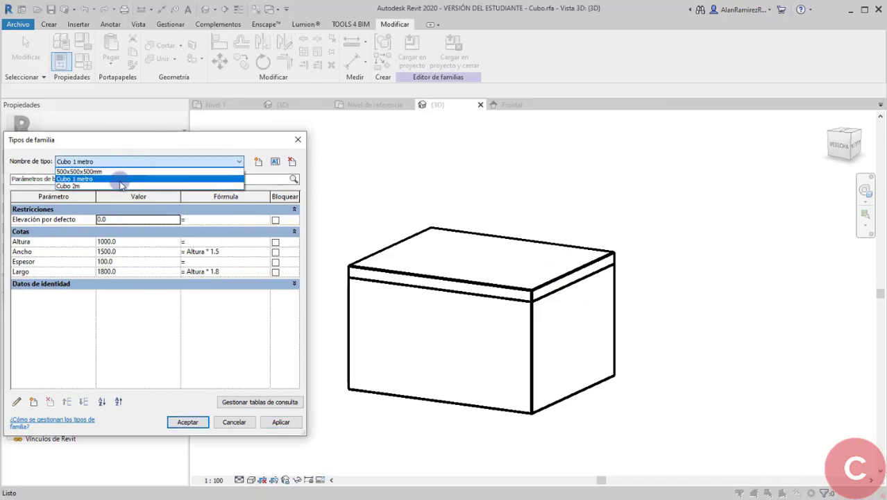
left_click(124, 171)
left_click(137, 264)
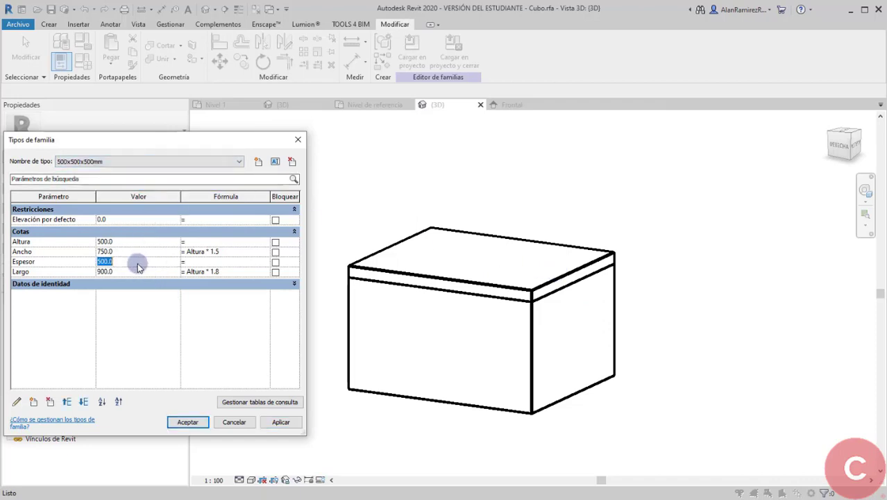
type("50")
key("Tab")
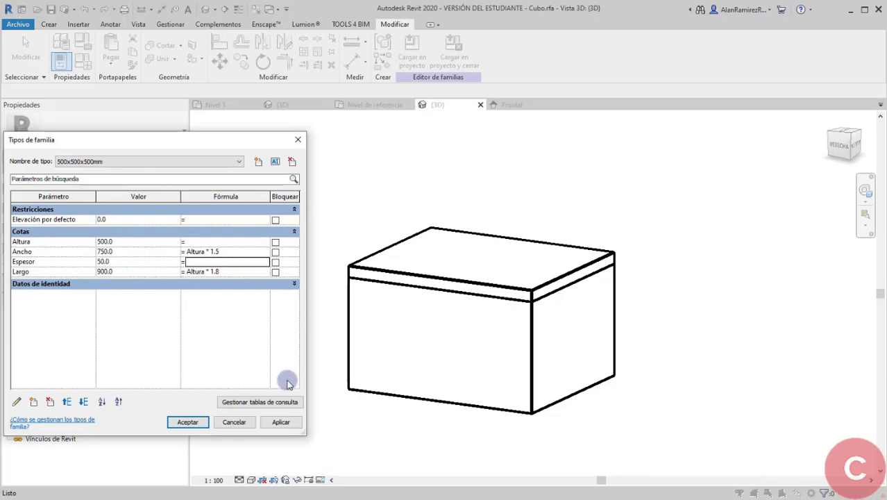
left_click(280, 422)
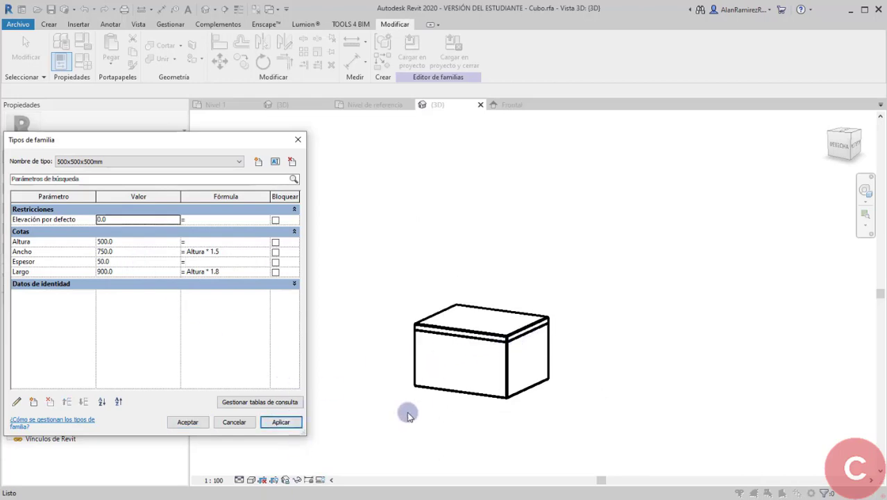
left_click(181, 421)
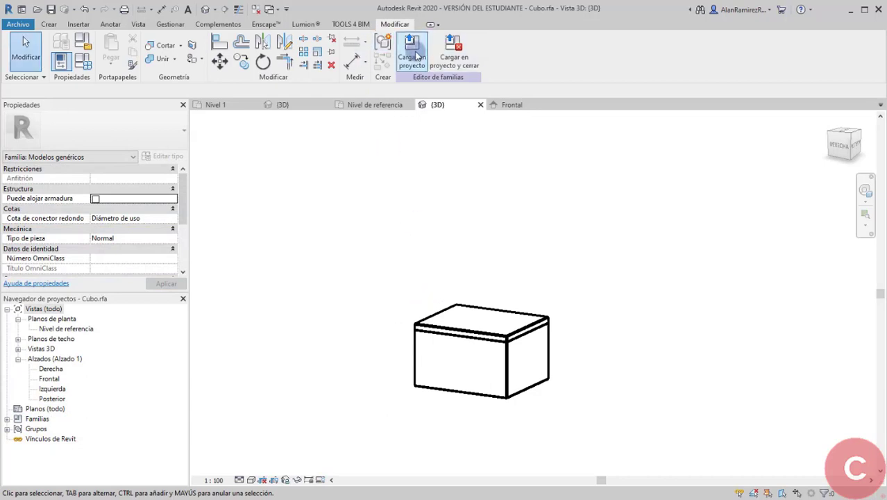
- Load the updated Cubo family into Proyecto2, overwriting the existing version, and inspect the placed cubes in the 3D view
left_click(418, 57)
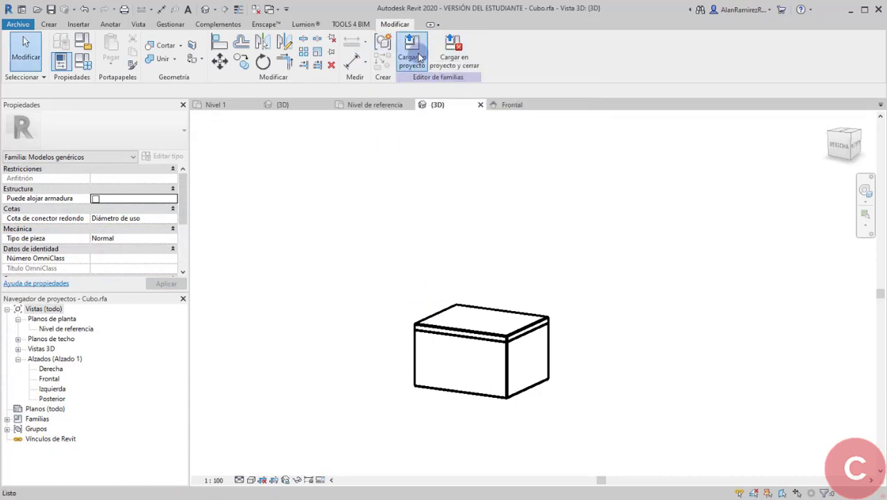
left_click(523, 326)
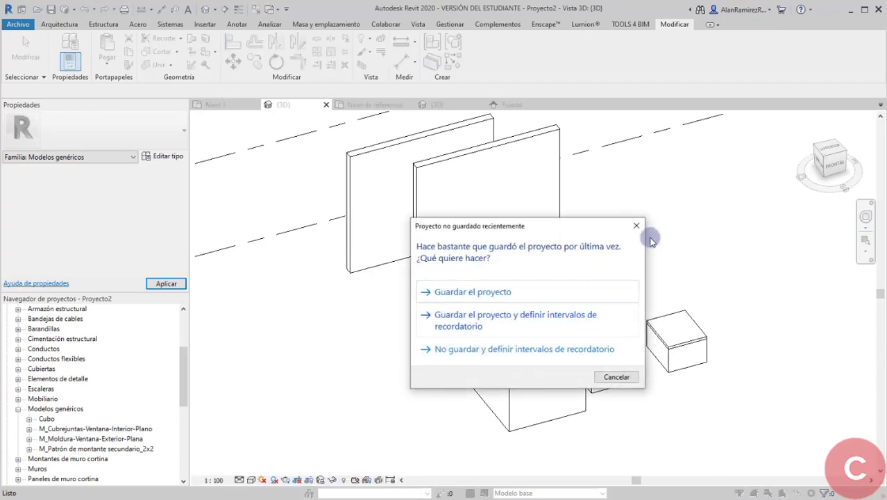
left_click(635, 225)
key("Escape")
scroll(625, 379, "down", 2)
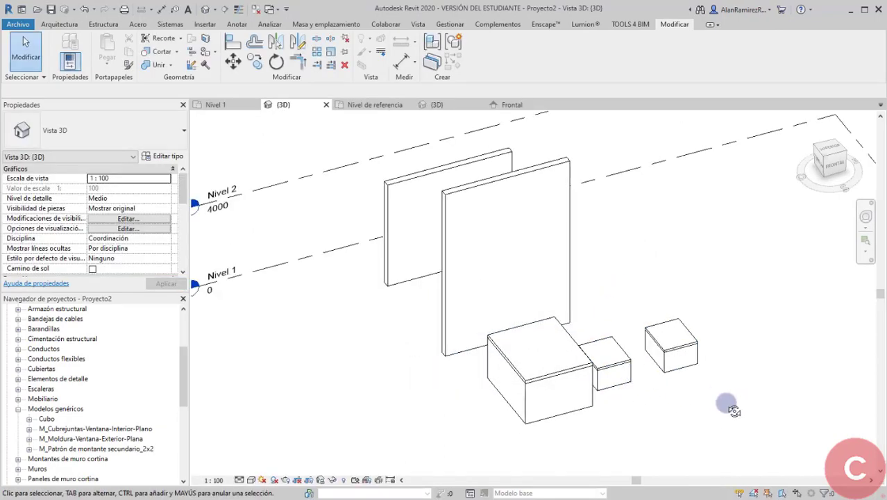
middle_click_drag(734, 411, 472, 343, "shift")
scroll(589, 373, "up", 2)
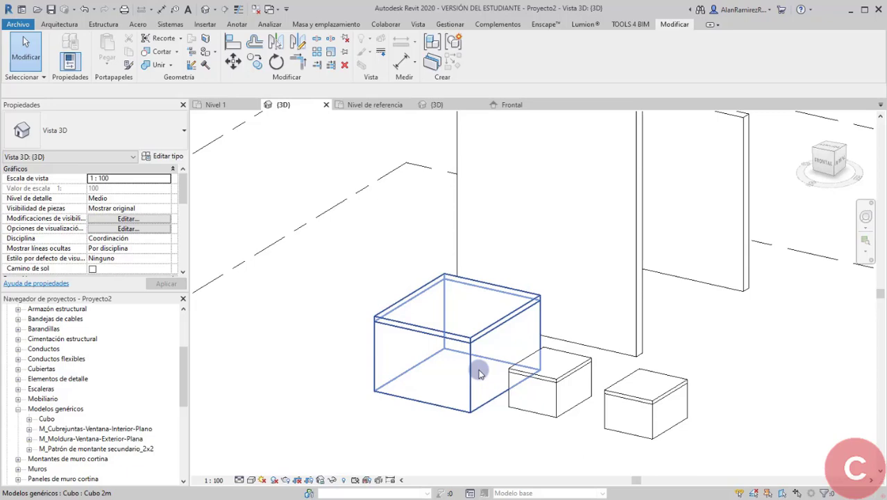
key("Escape")
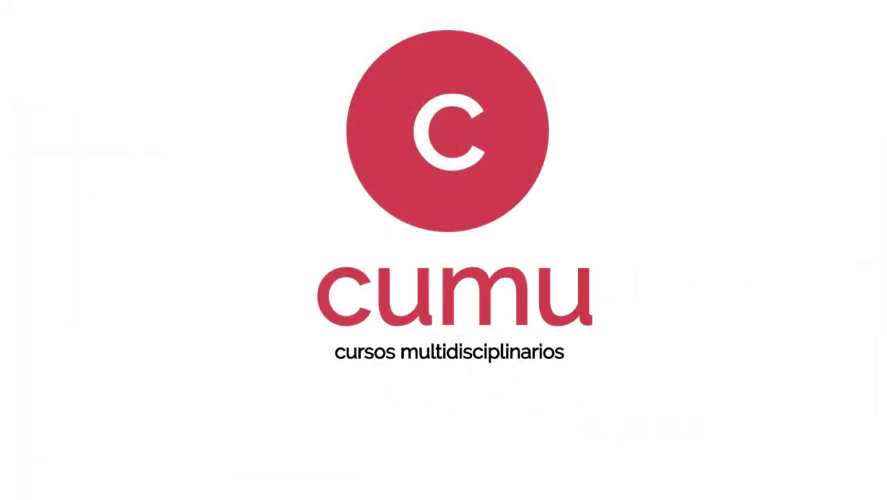